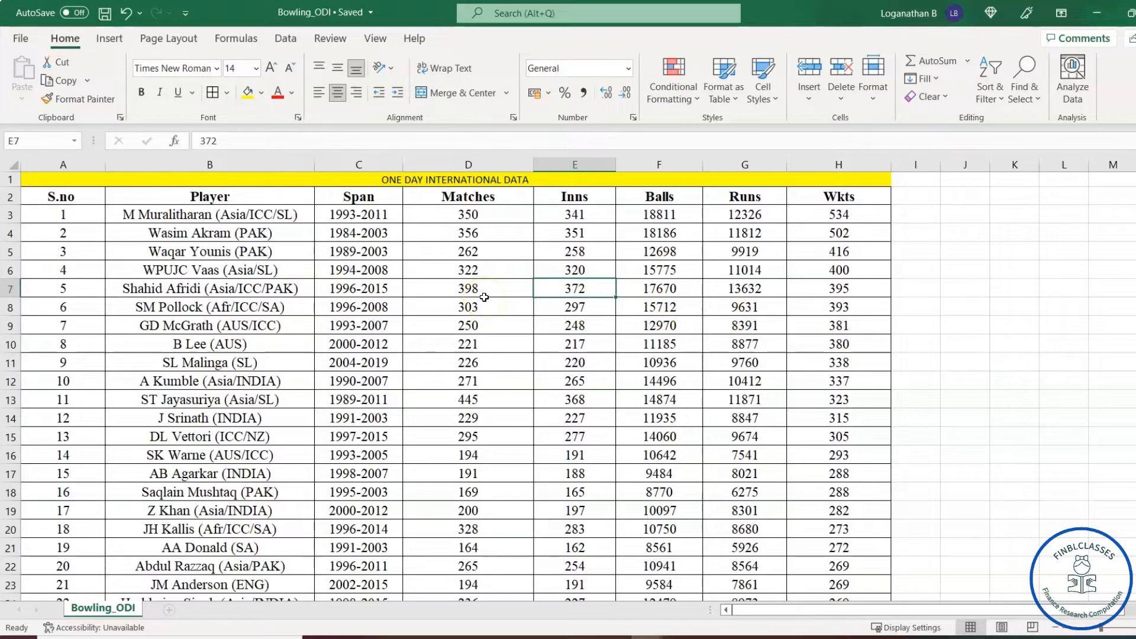
Step: Review the bowling table's Matches, Inns, Balls, Runs and Wkts columns and the available Highlight Cells Rules for conditional formatting
left_click(590, 271)
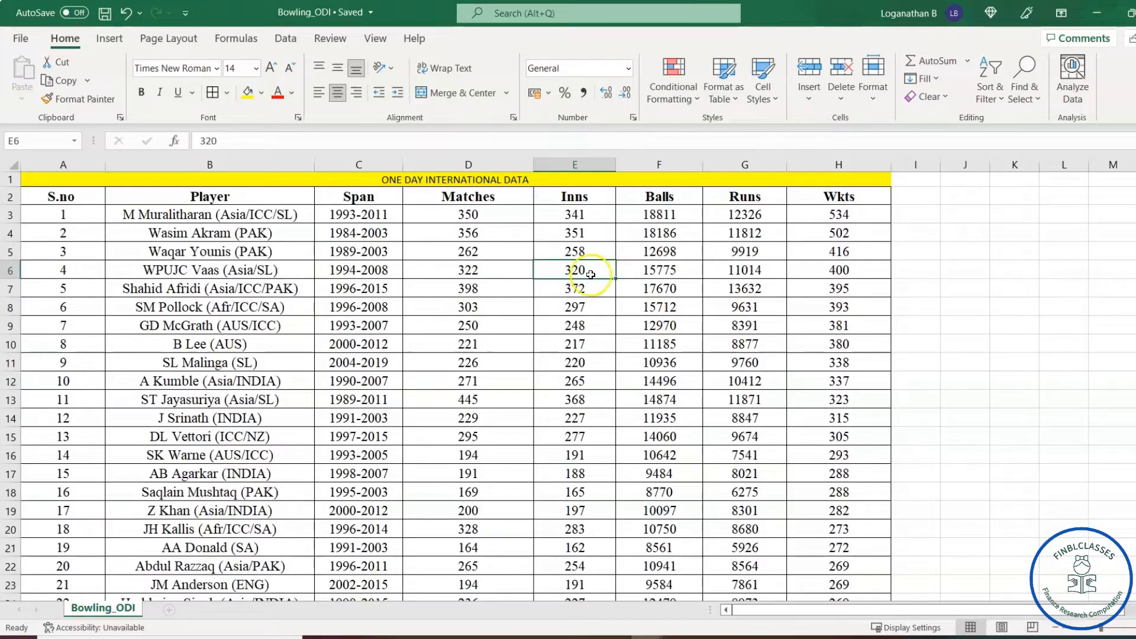
left_click(581, 271)
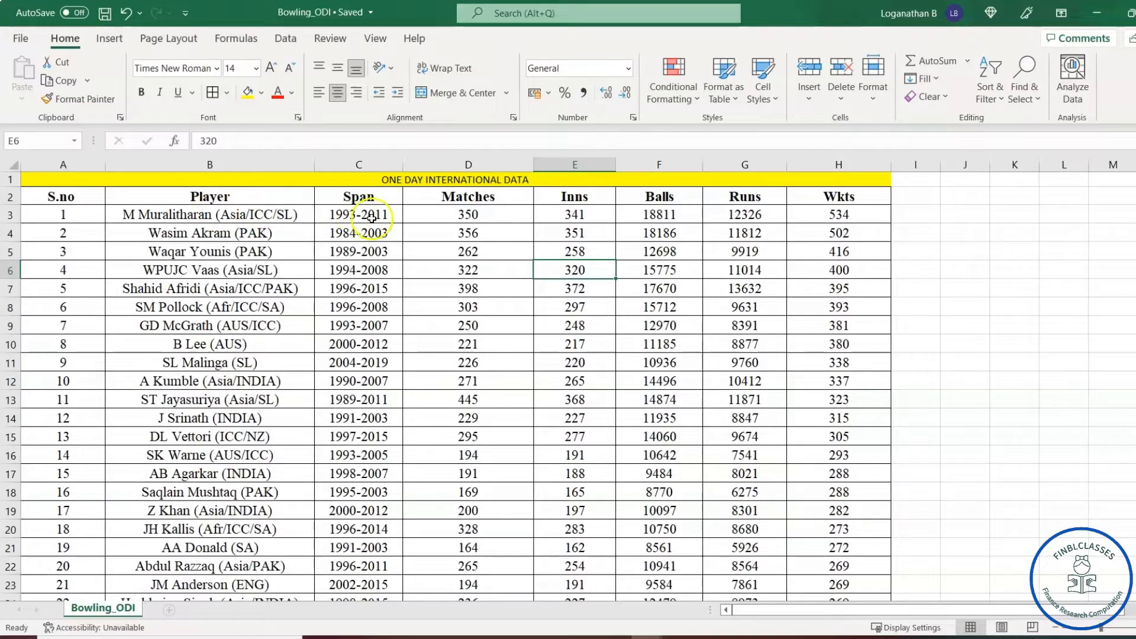
left_click(476, 217)
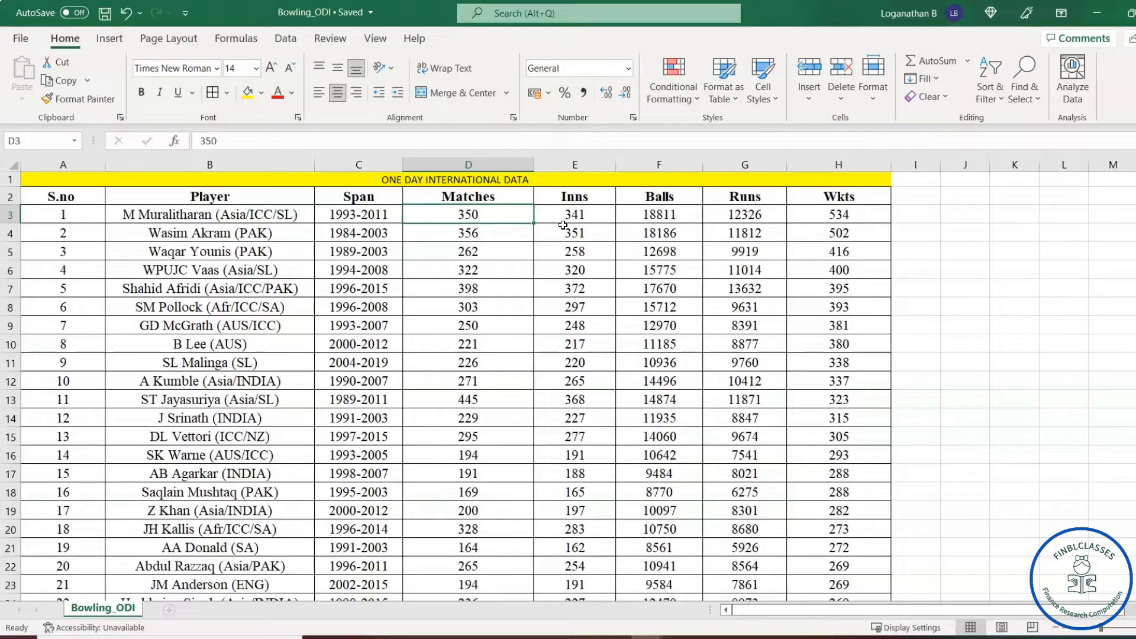
left_click(666, 228)
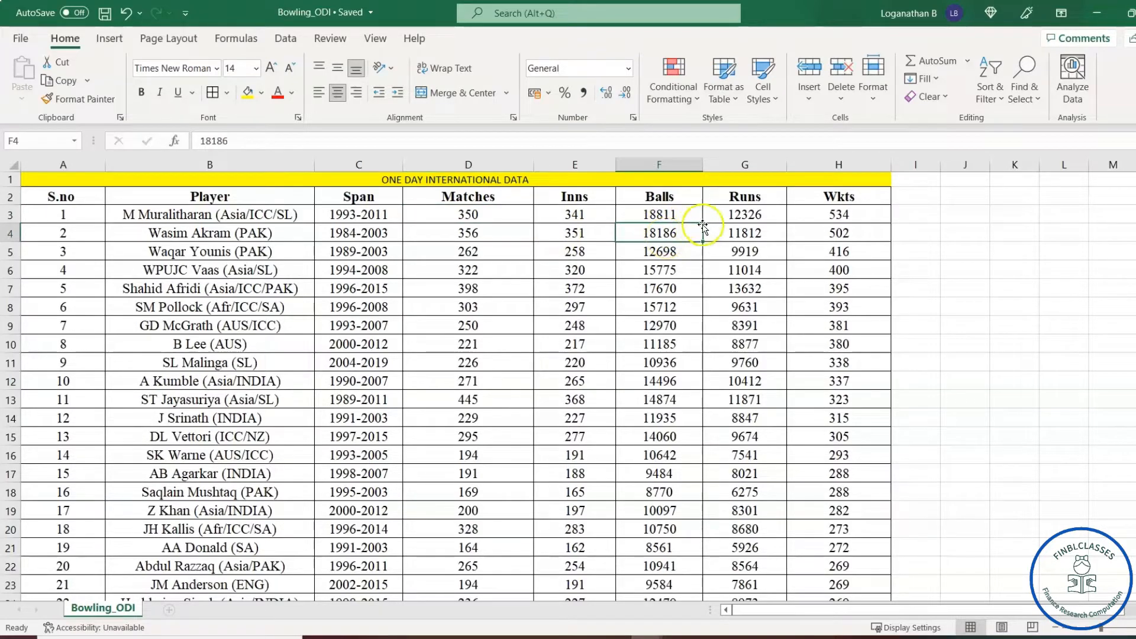
left_click(842, 218)
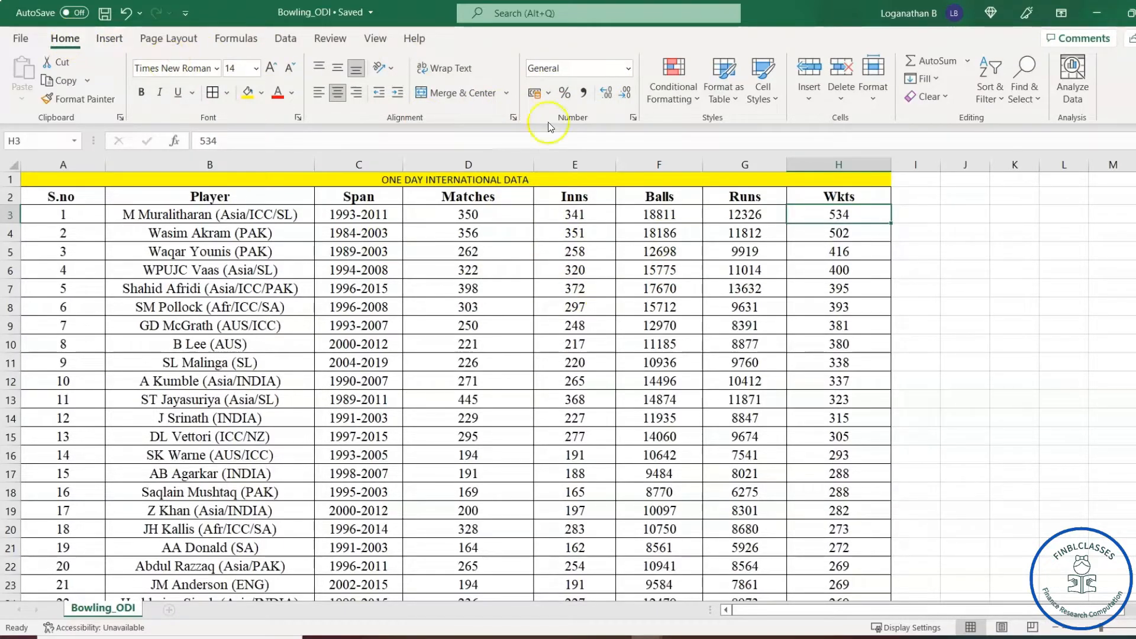
left_click(696, 117)
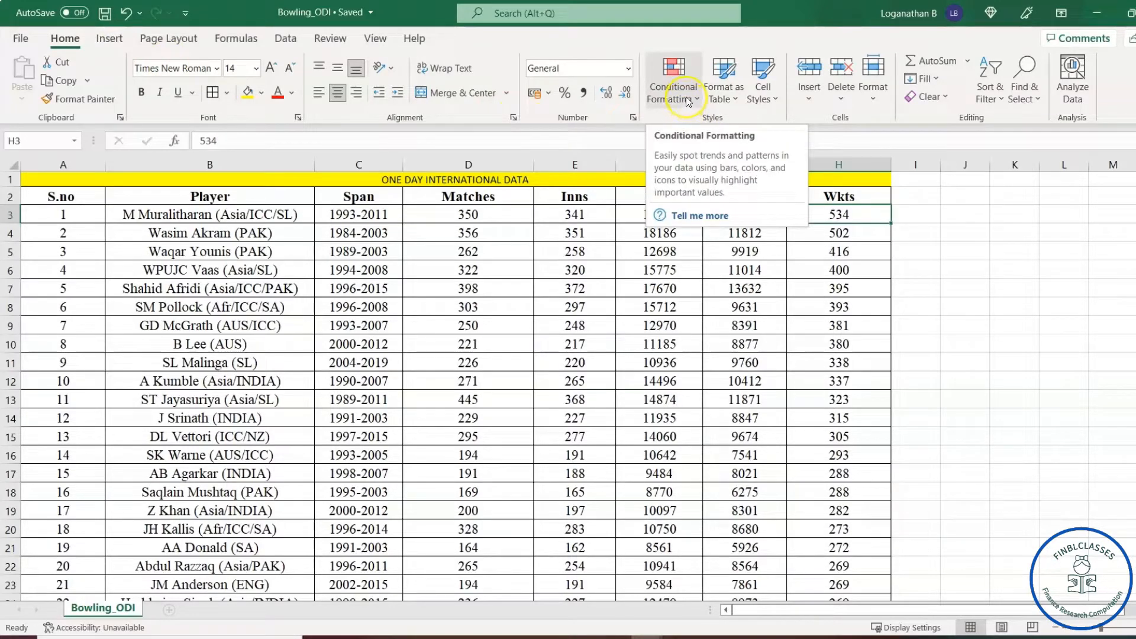
left_click(687, 99)
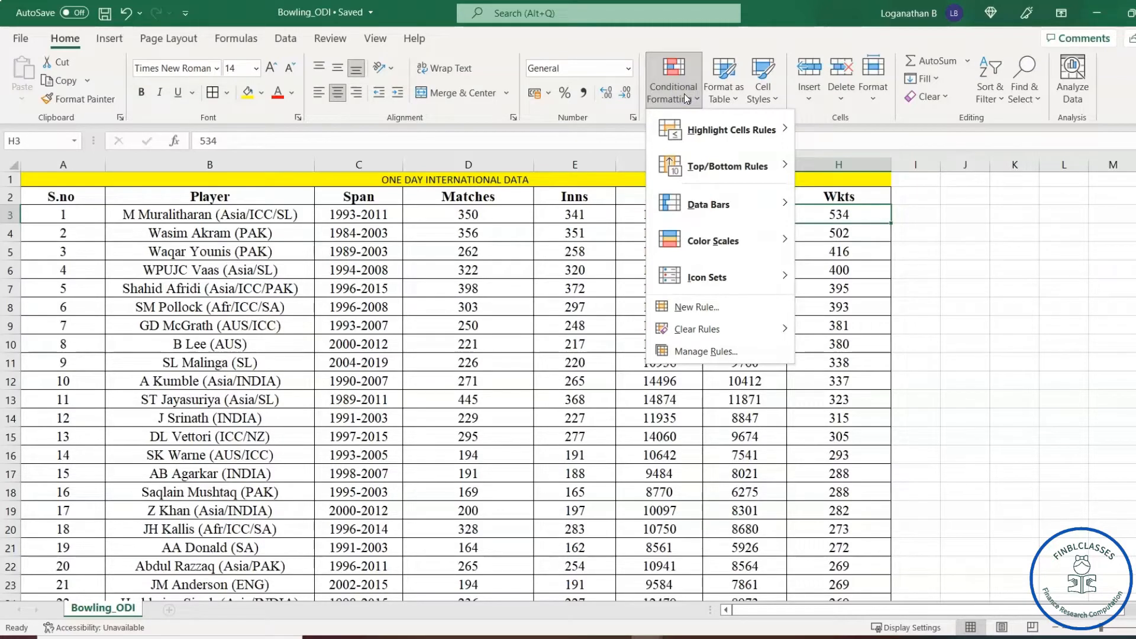
left_click(698, 130)
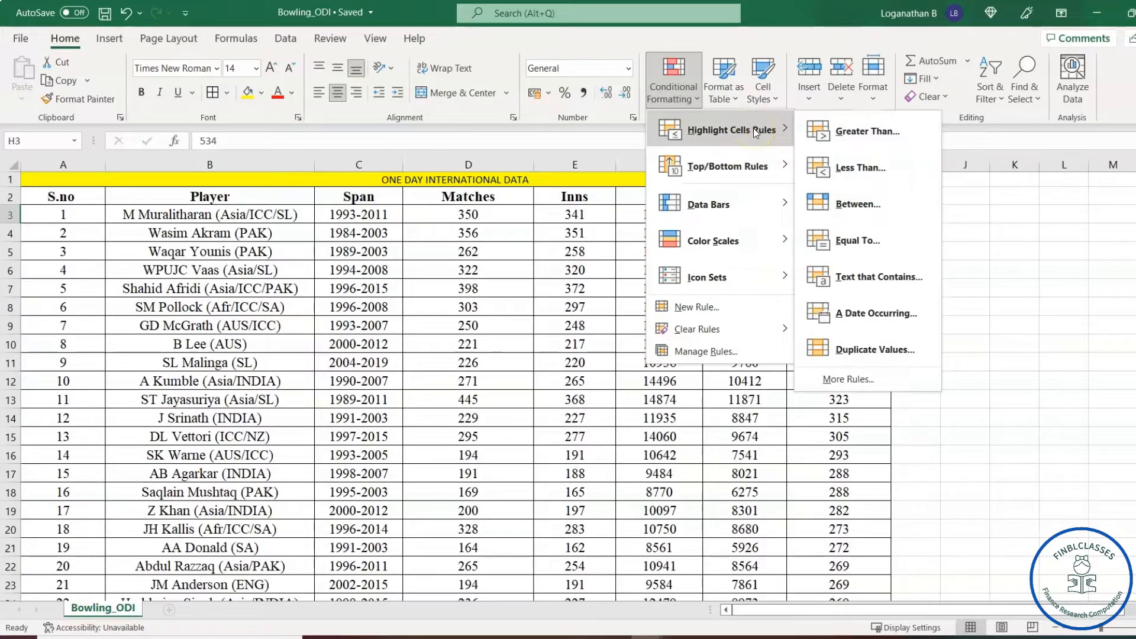
left_click(597, 248)
left_click(649, 246)
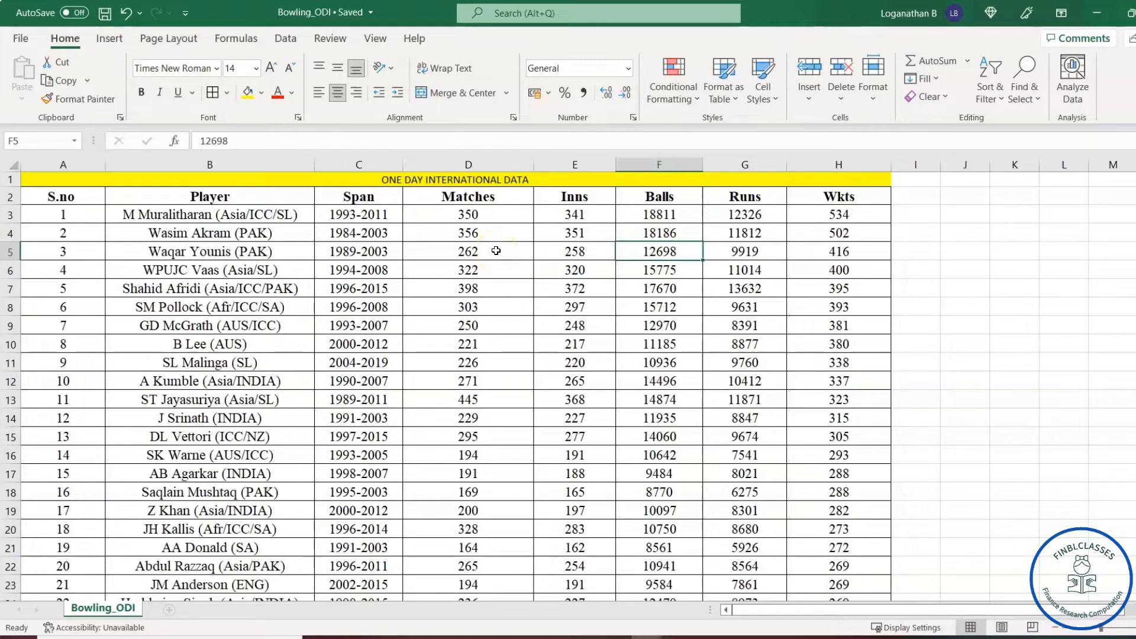
left_click(807, 267)
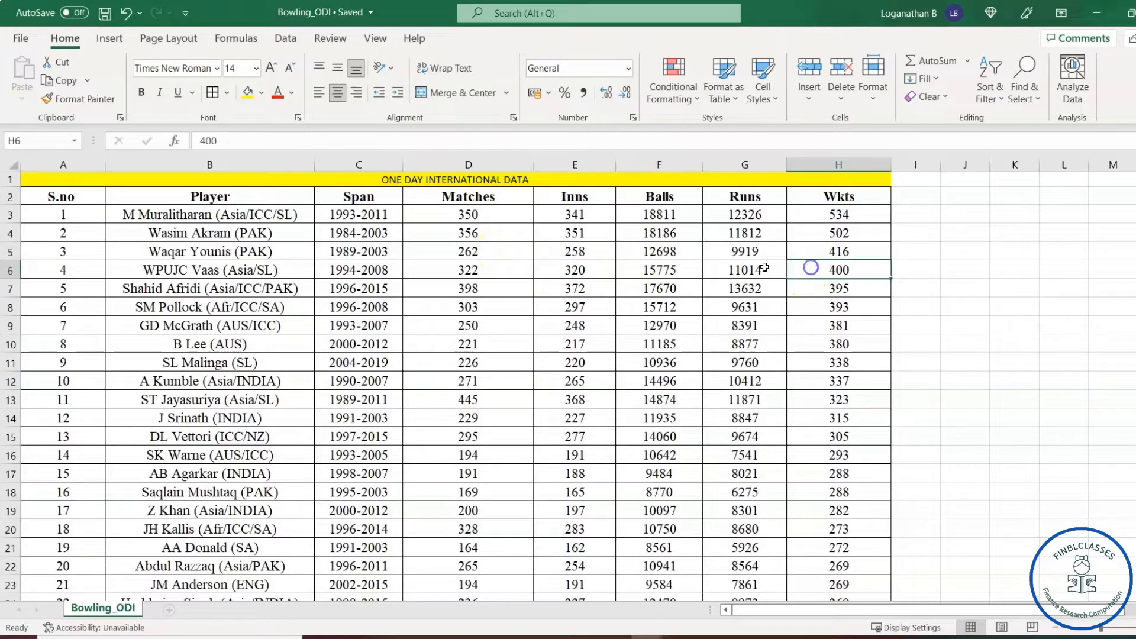
Step: Set up a Greater Than highlight rule with threshold 200 for all values in the Matches column, D3 to D102
left_click(471, 217)
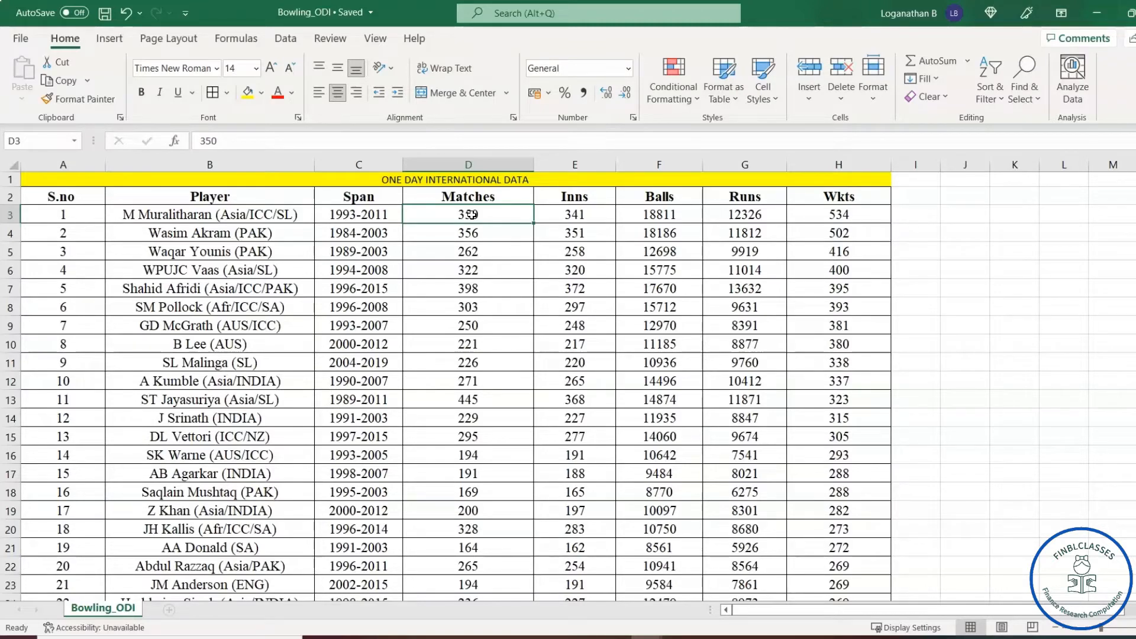
key("ctrl+shift+Down")
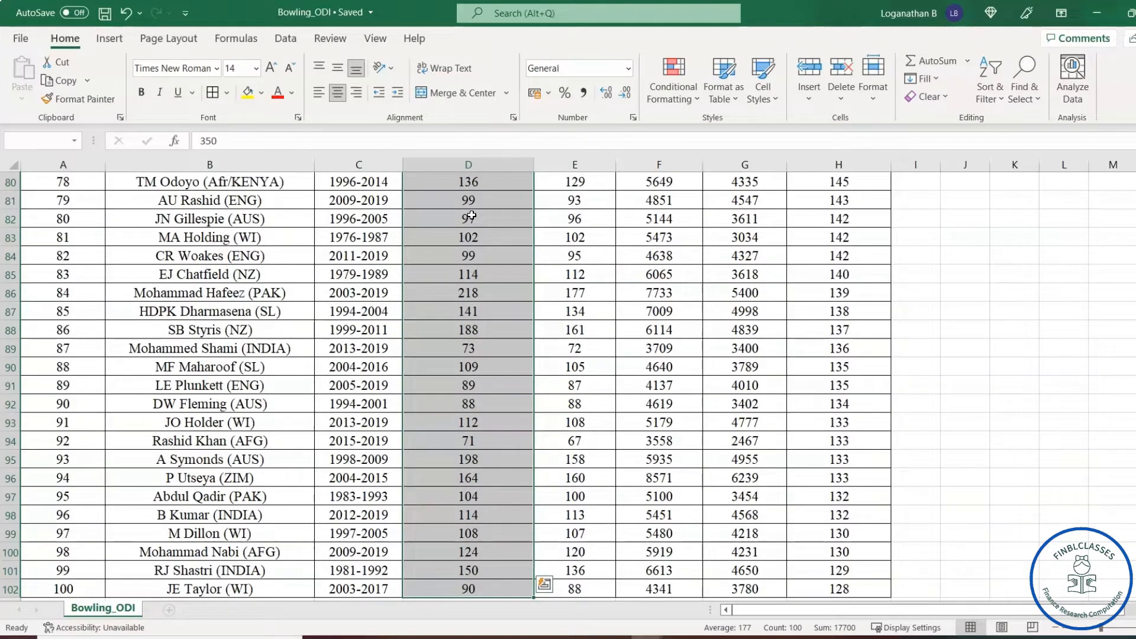
left_click(684, 95)
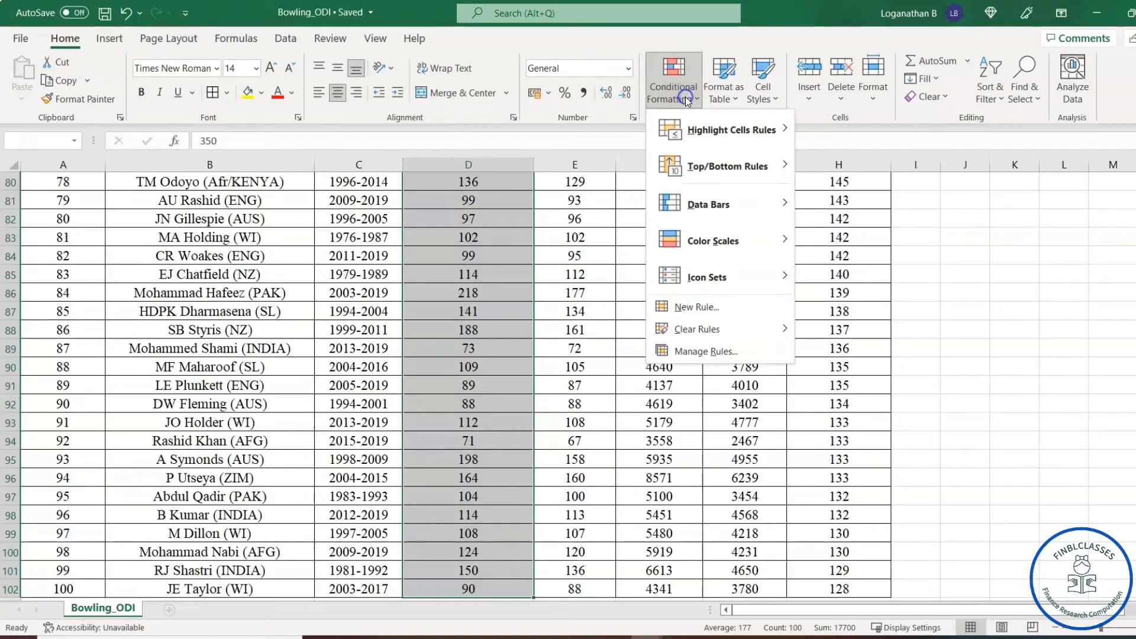
left_click(700, 132)
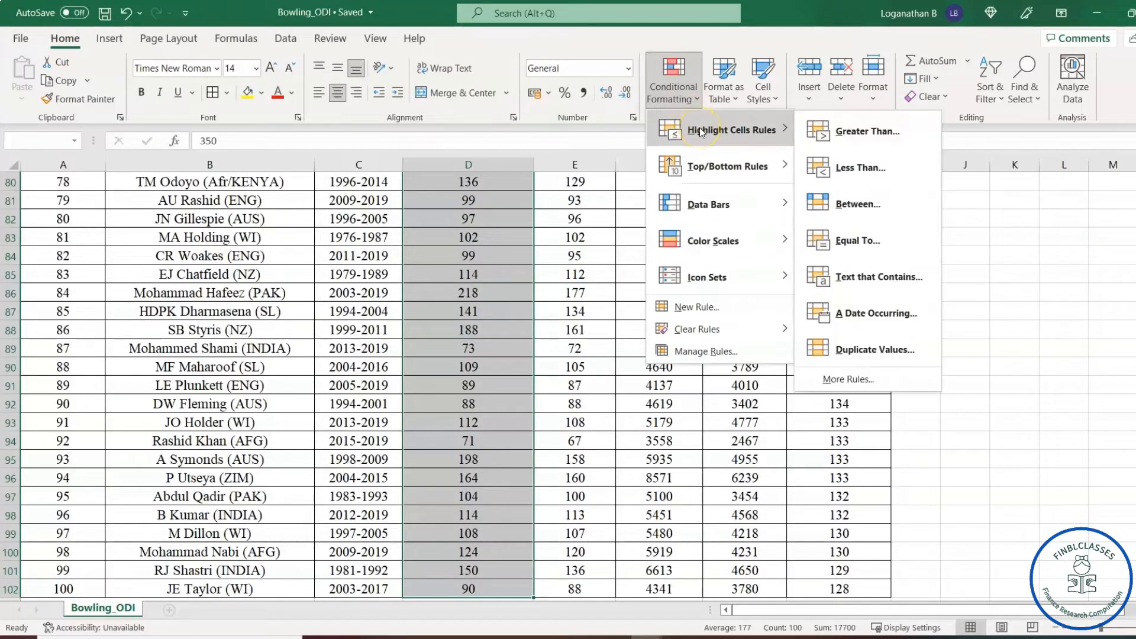
left_click(858, 130)
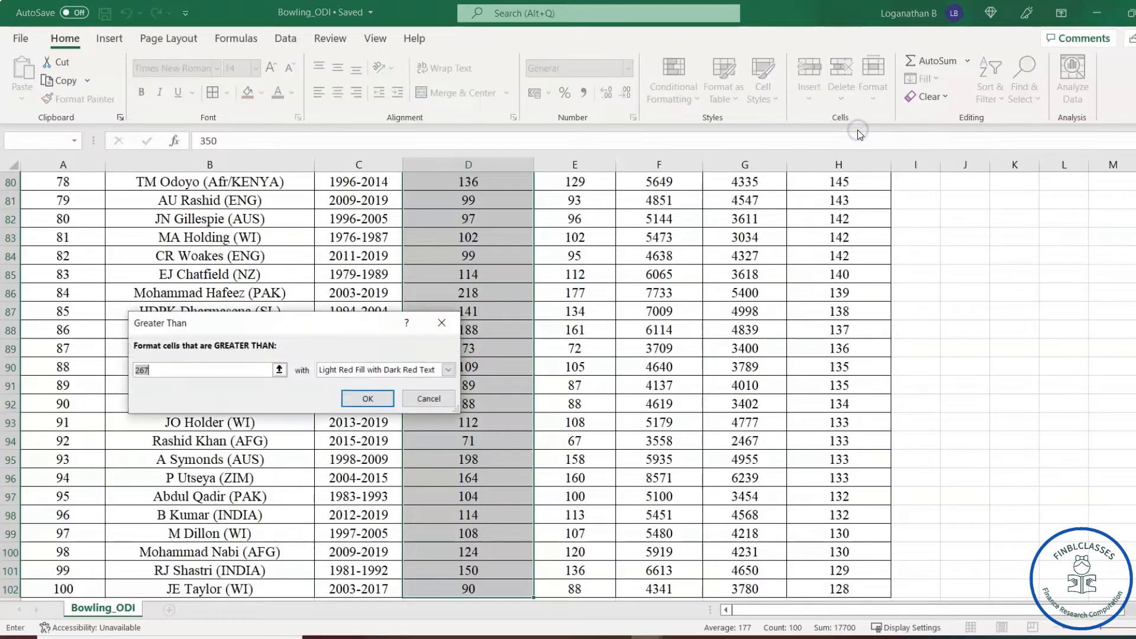
left_click_drag(308, 327, 867, 246)
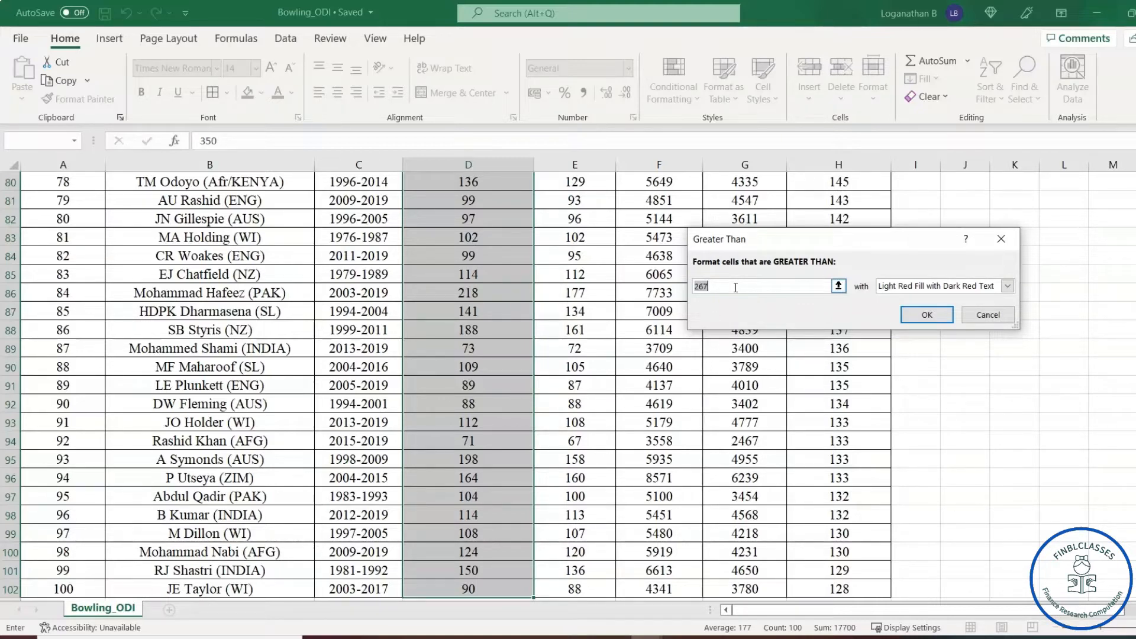
type("200")
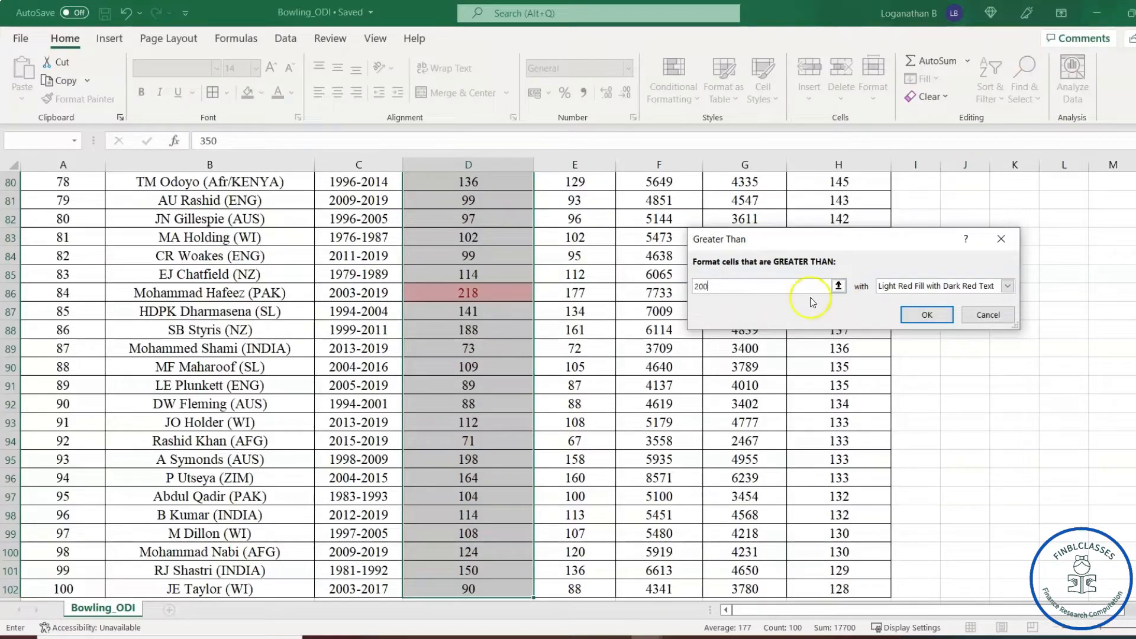
Step: Try the yellow, green, light red fill, red text and red border presets for the rule, and look at the custom format options
left_click(1008, 287)
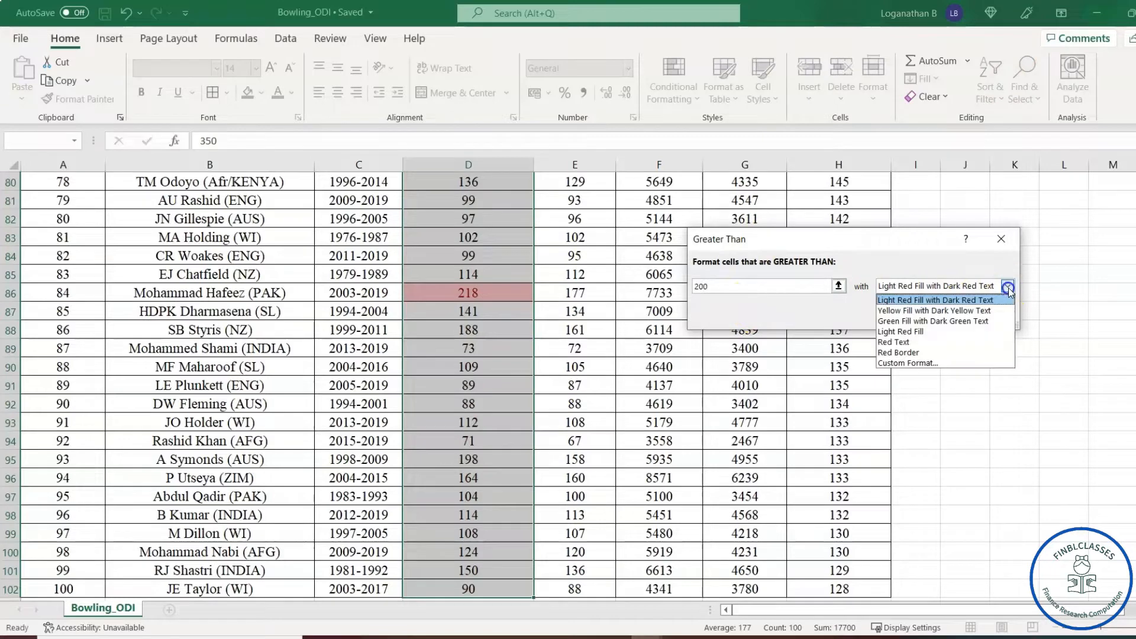
left_click(927, 312)
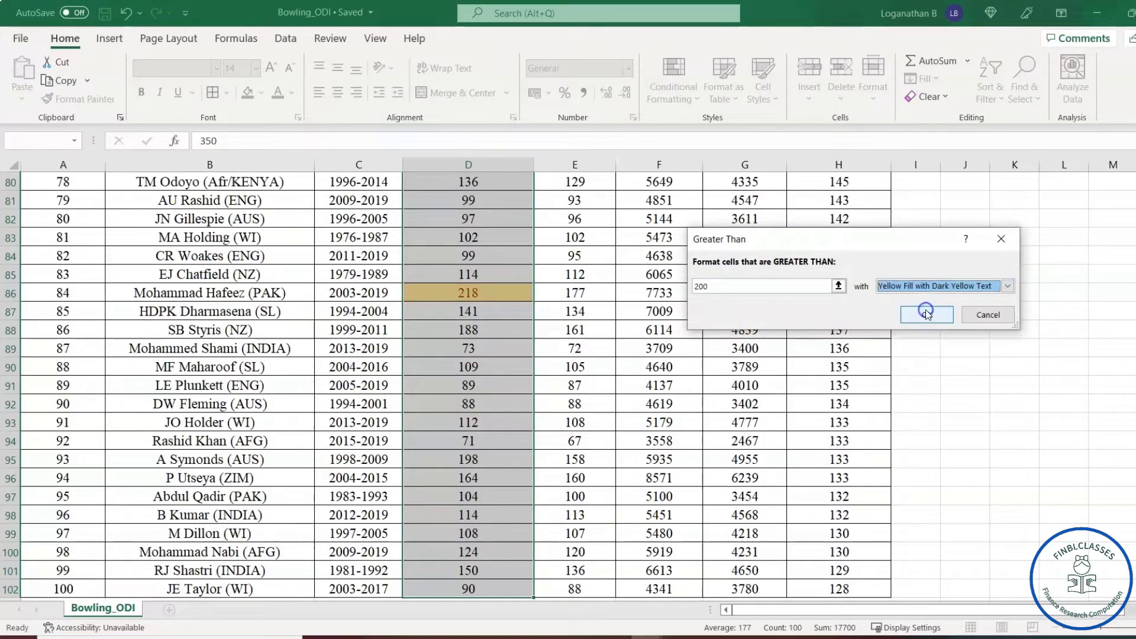
left_click(1008, 286)
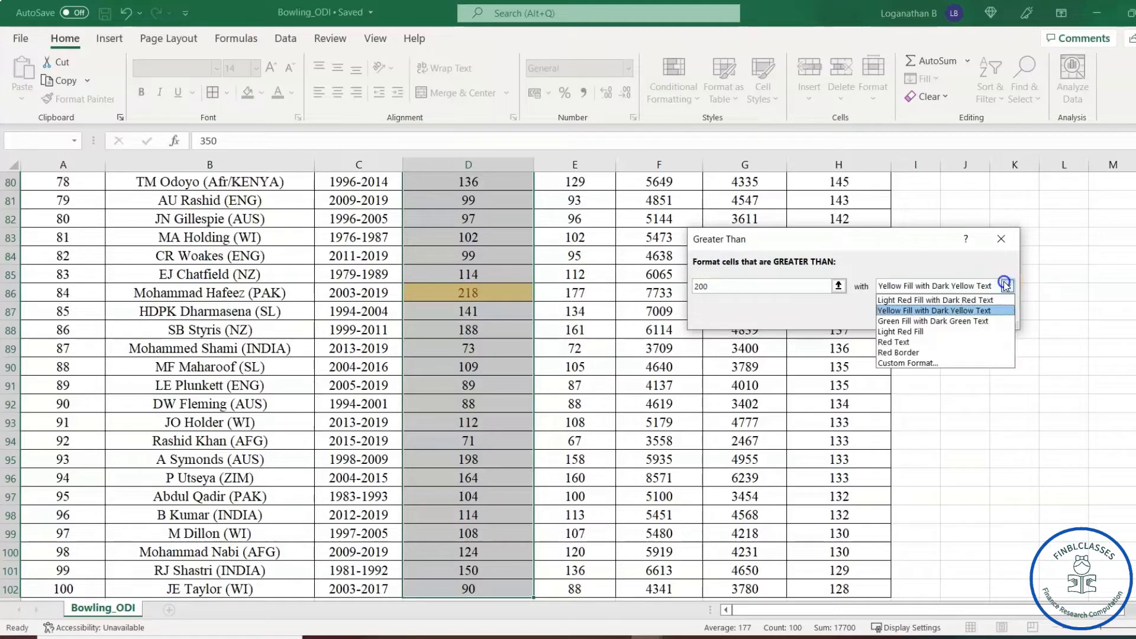
left_click(938, 321)
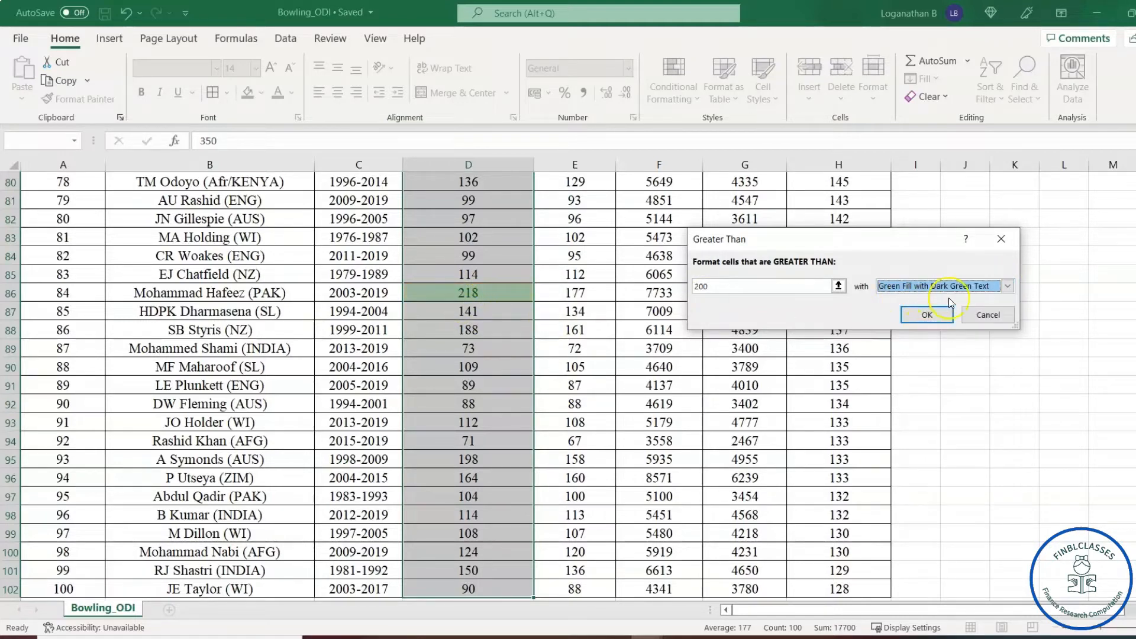
left_click(1008, 285)
left_click(950, 333)
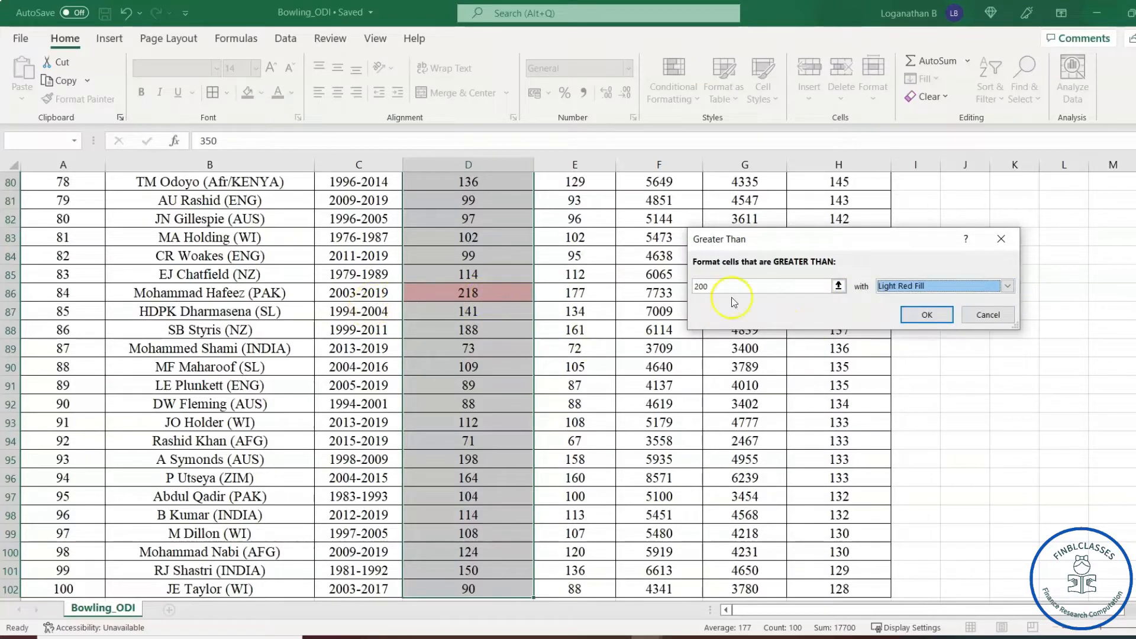
left_click(1008, 285)
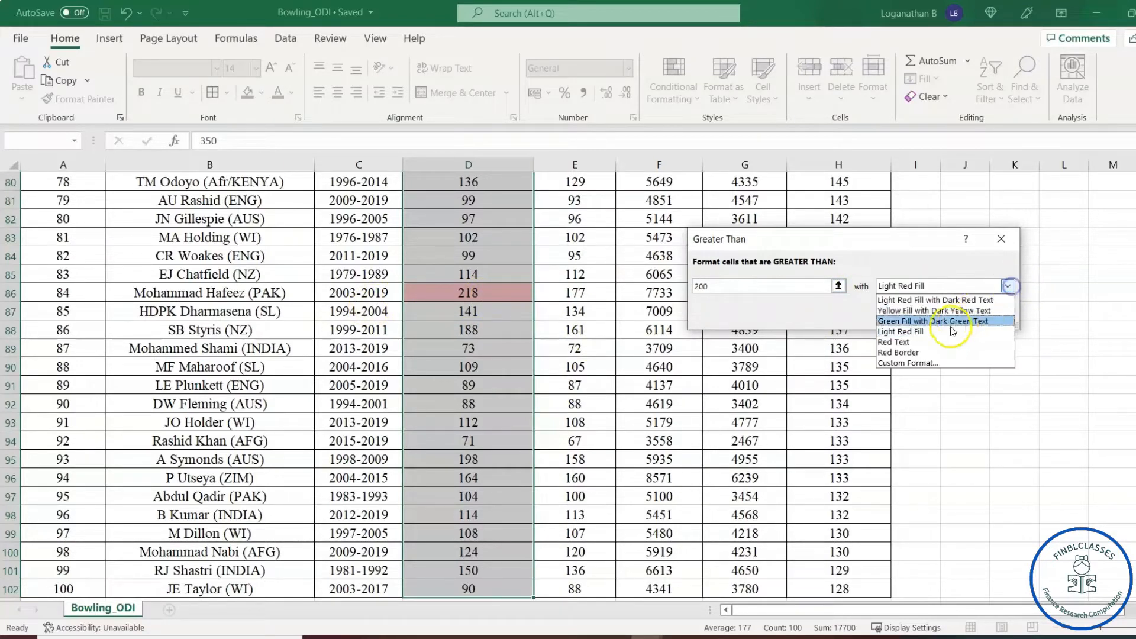
left_click(921, 344)
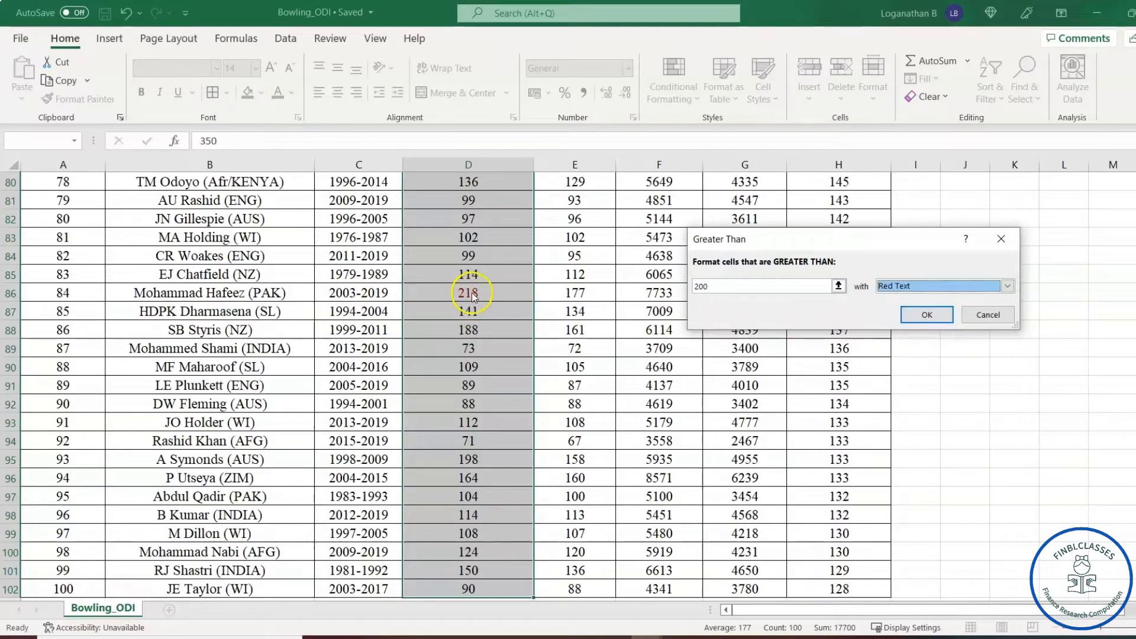
left_click(1007, 286)
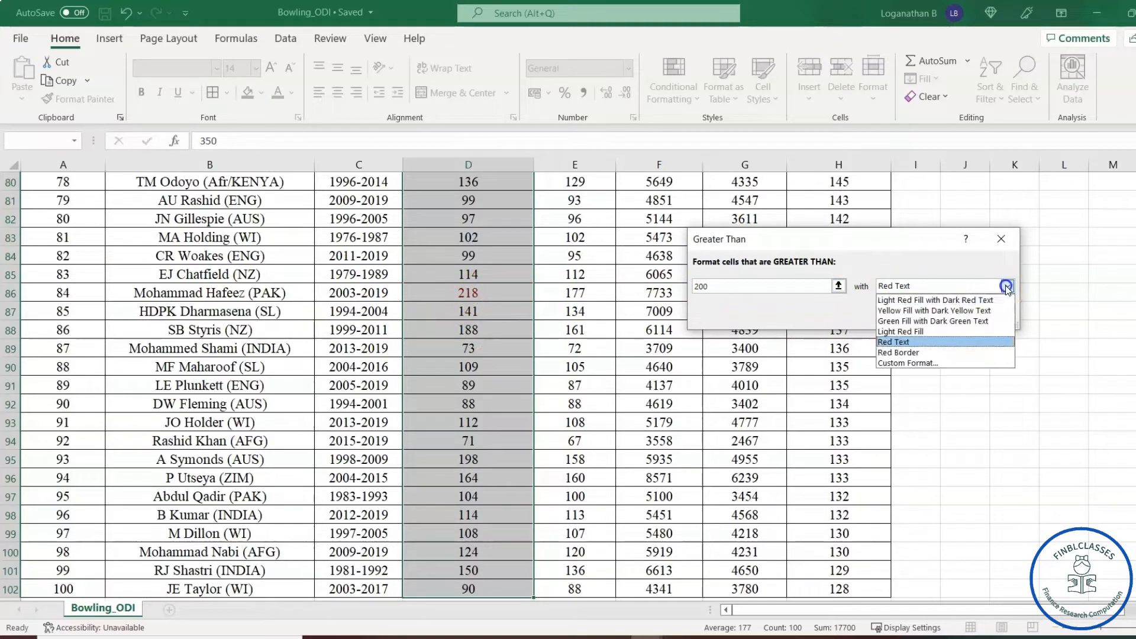
left_click(915, 352)
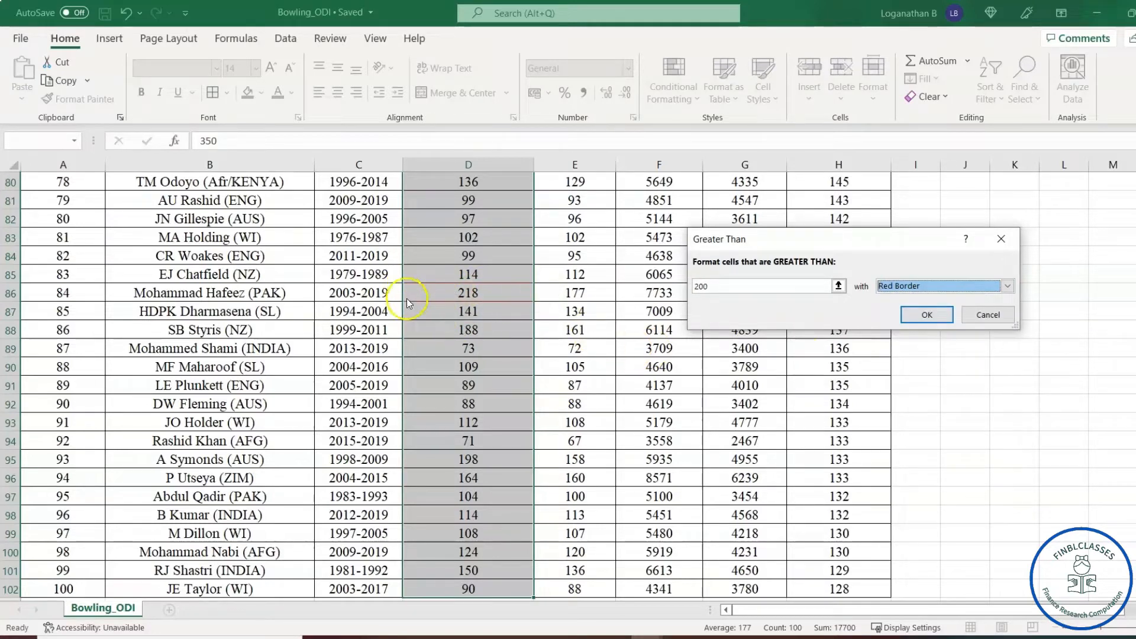
left_click(1008, 286)
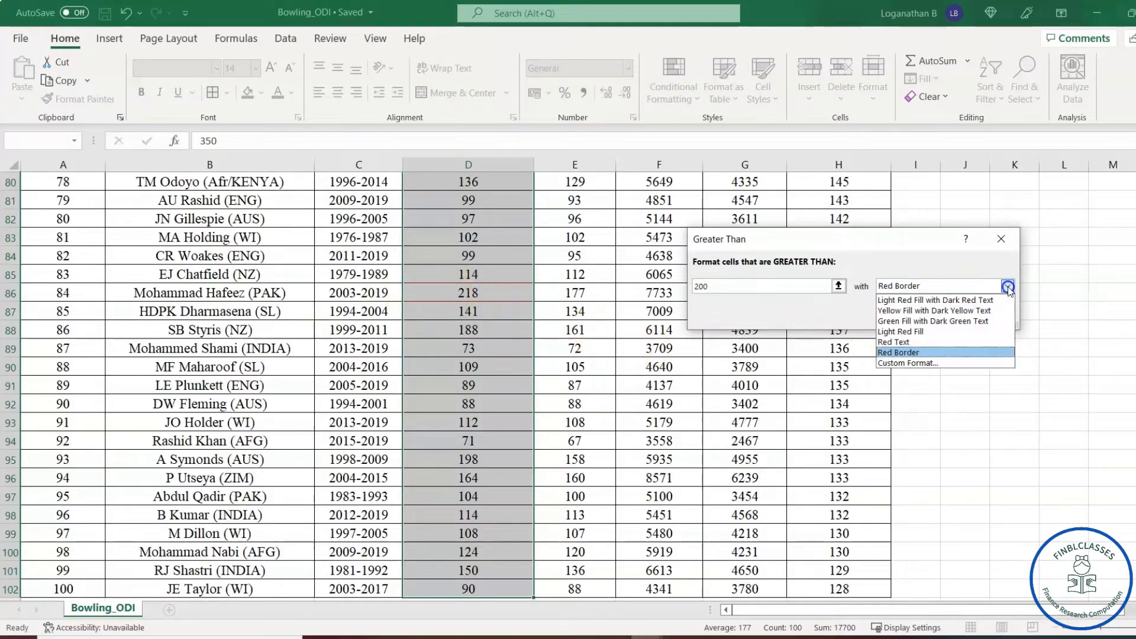
left_click(908, 363)
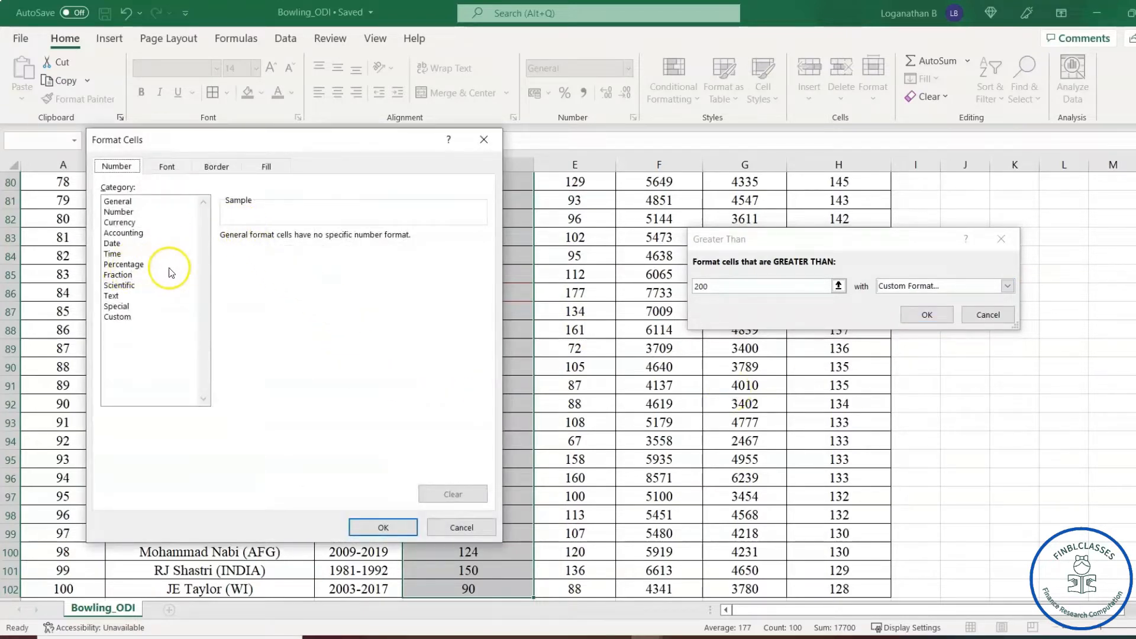
left_click(474, 527)
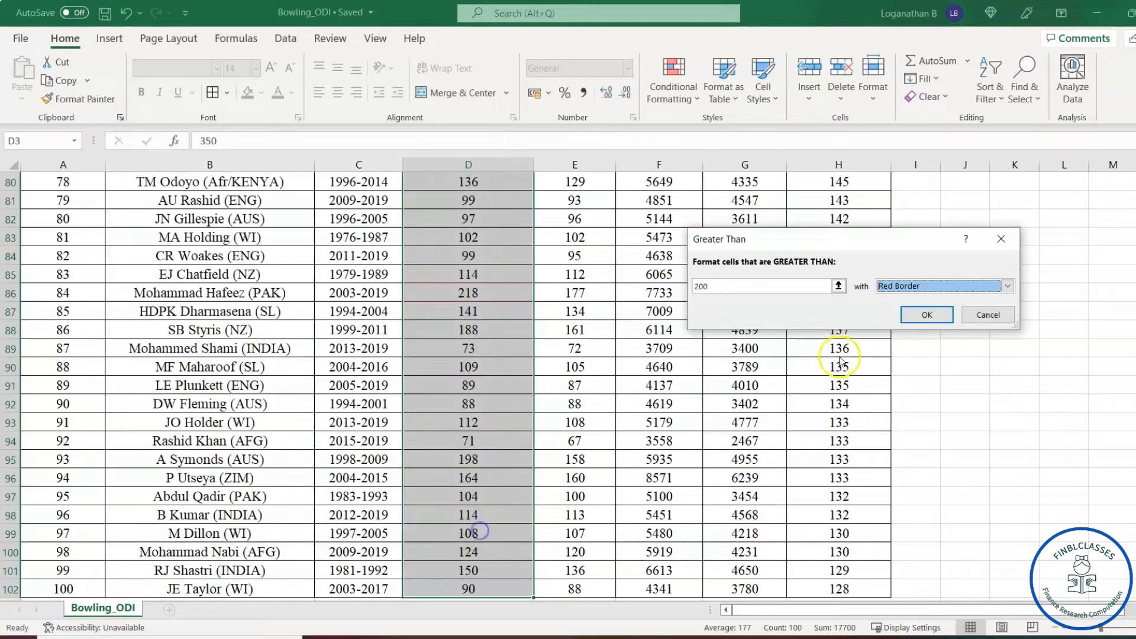
Step: Apply the Greater Than rule with Yellow Fill with Dark Yellow Text and check the highlighting down the Matches column
left_click(1008, 286)
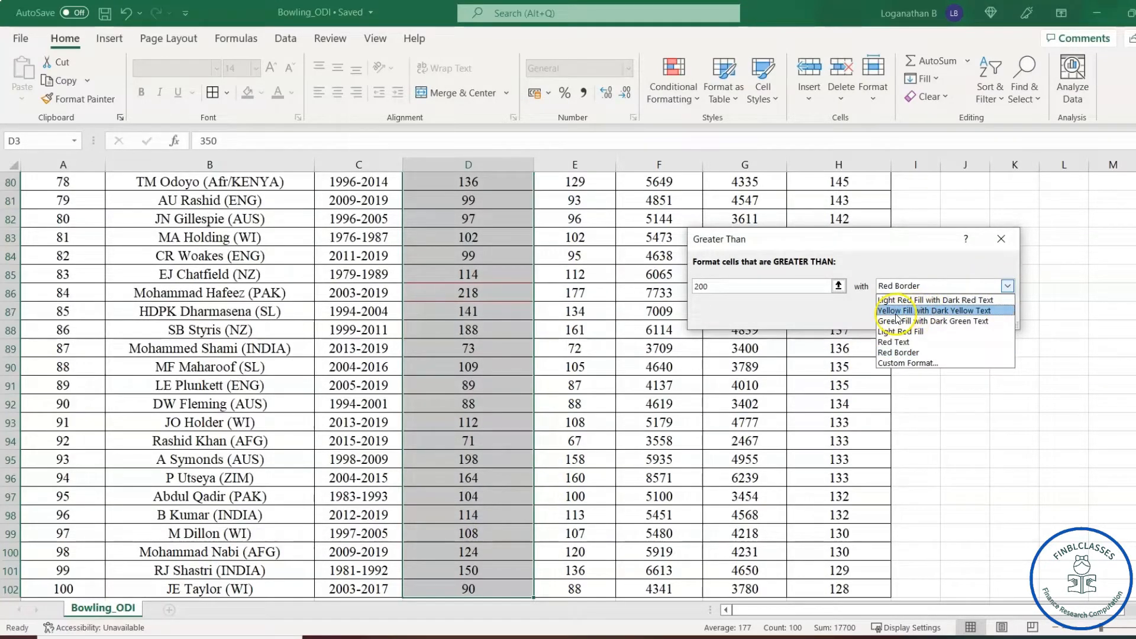
left_click(928, 310)
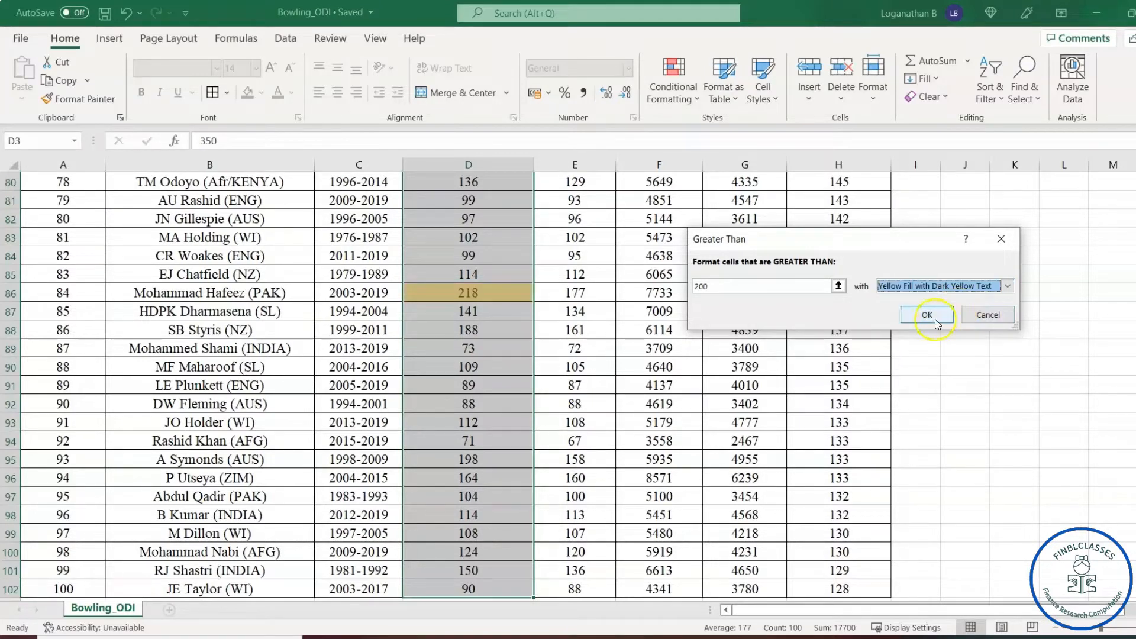
left_click(928, 316)
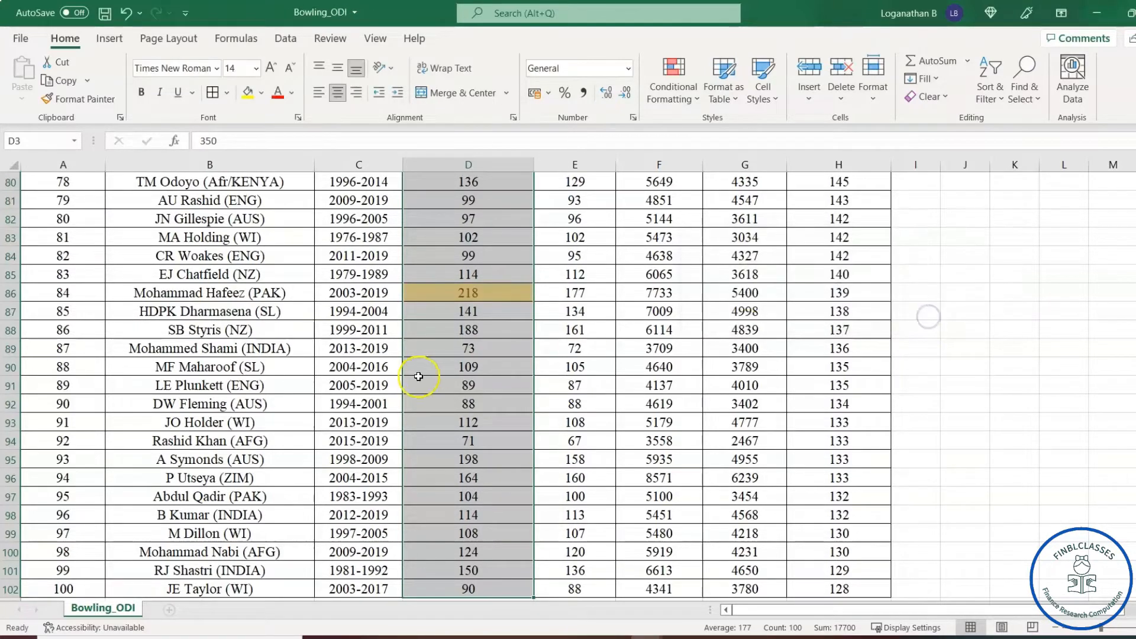
left_click(472, 367)
scroll(471, 368, "up", 20)
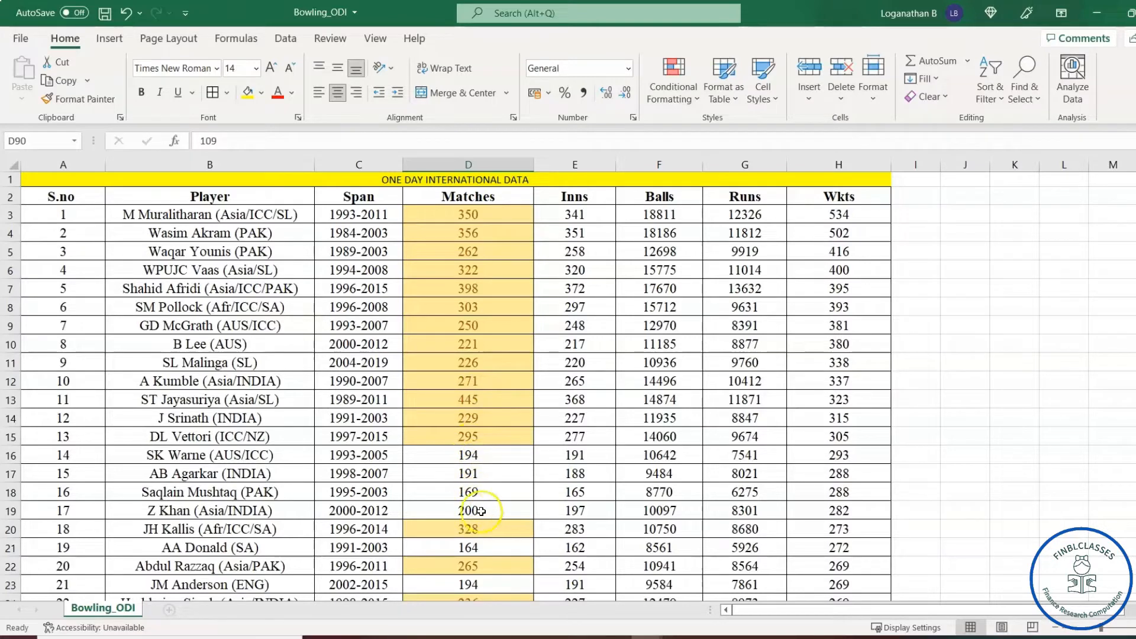
mouse_move(472, 455)
left_mouse_down()
mouse_move(482, 508)
mouse_move(493, 462)
left_mouse_up()
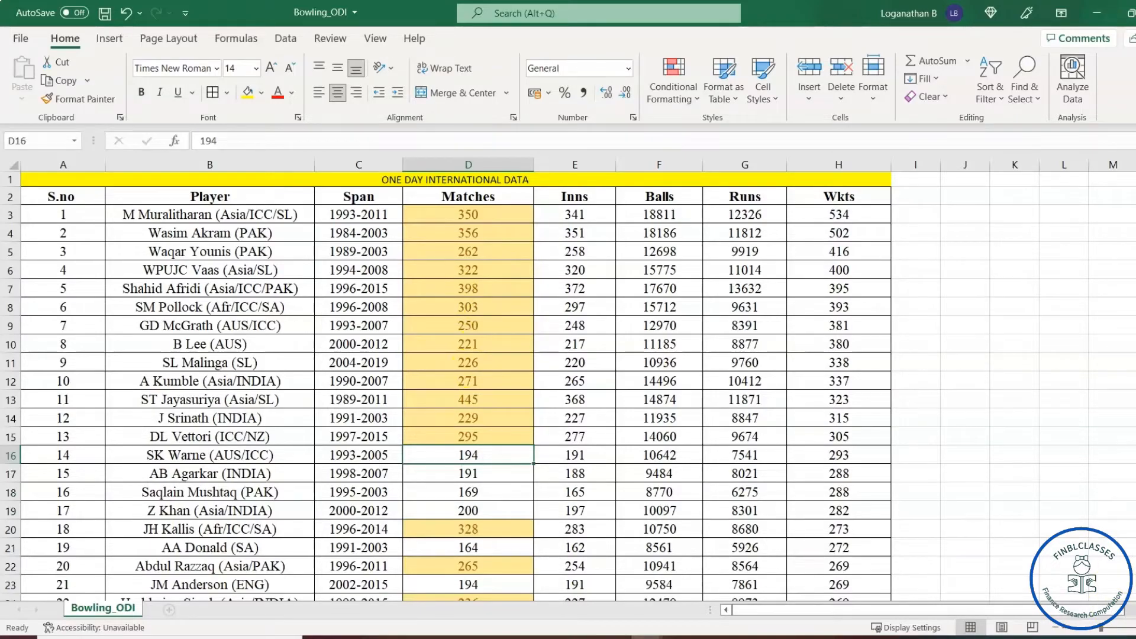
scroll(568, 389, "down", 7)
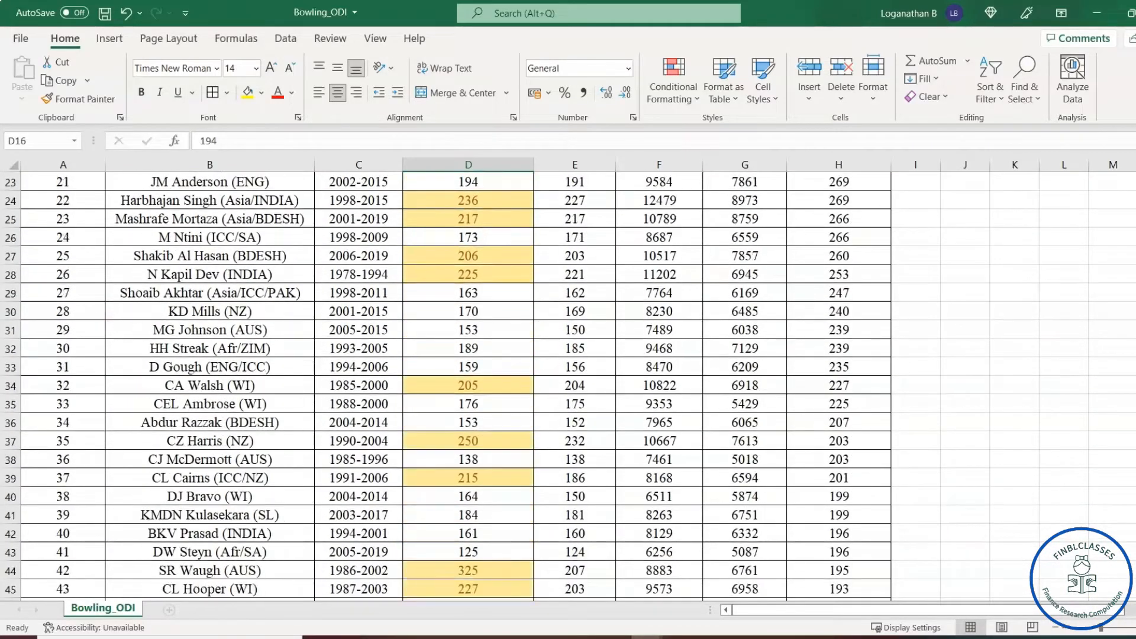
Step: Check which Matches values are highlighted and which are left plain from the lower rows back up to the first row
scroll(568, 389, "down", 8)
scroll(482, 405, "down", 3)
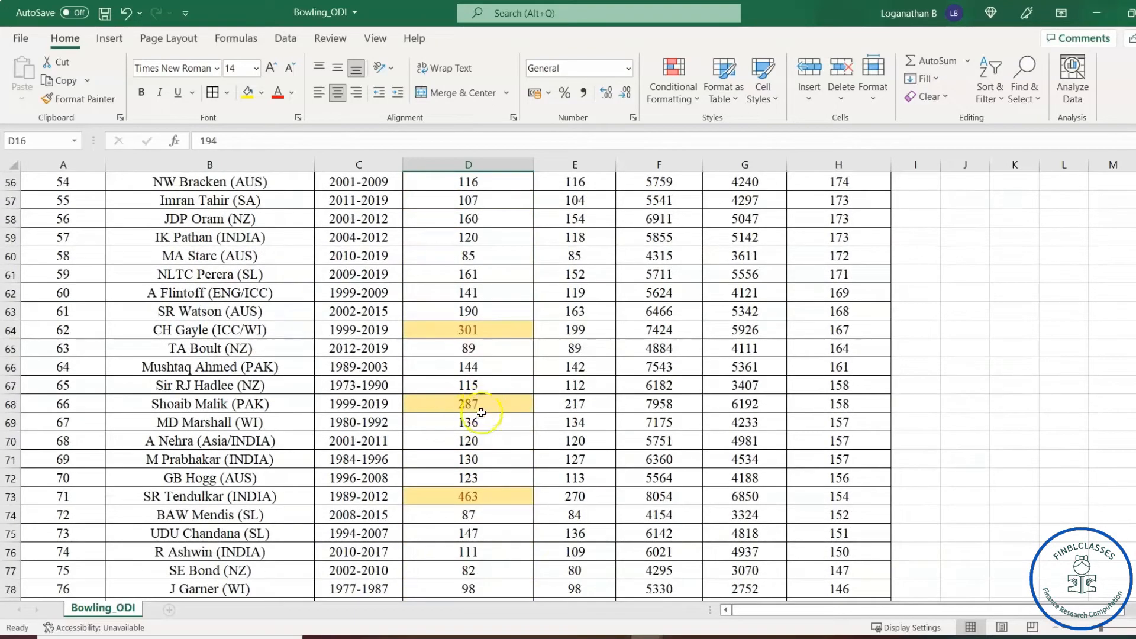
left_click_drag(468, 441, 472, 478)
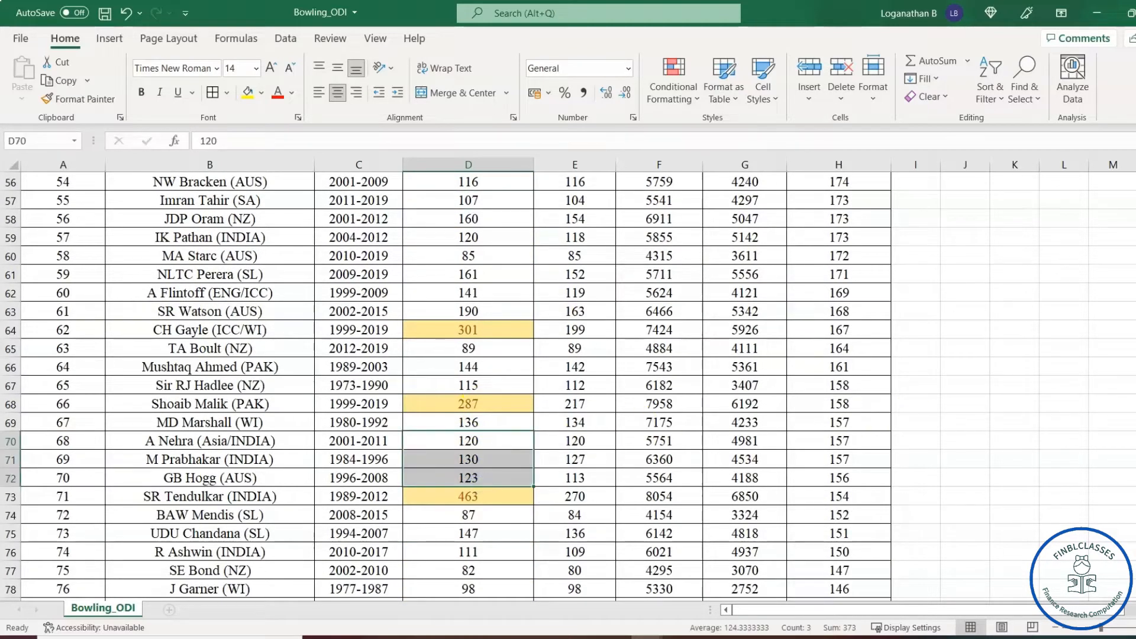
scroll(569, 386, "up", 18)
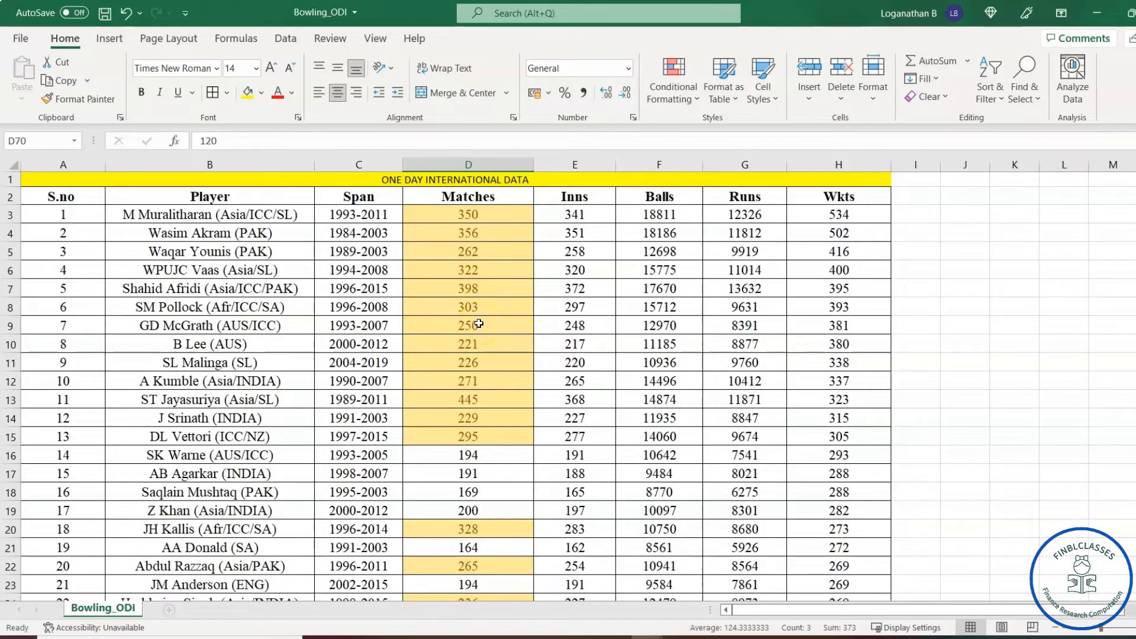
left_click(483, 219)
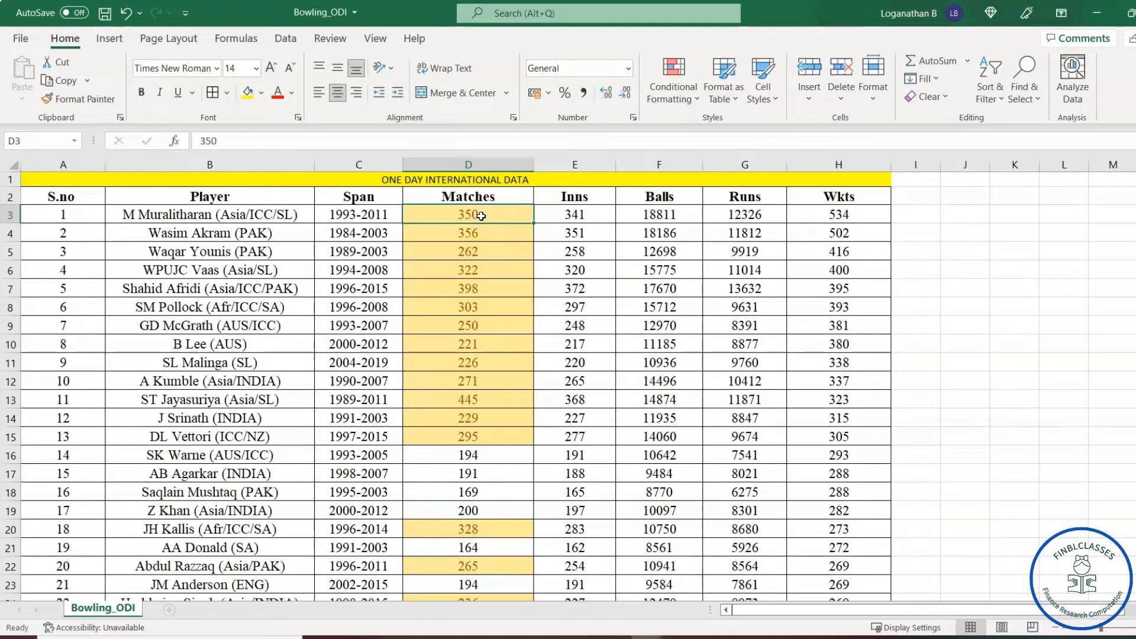
left_click(618, 303)
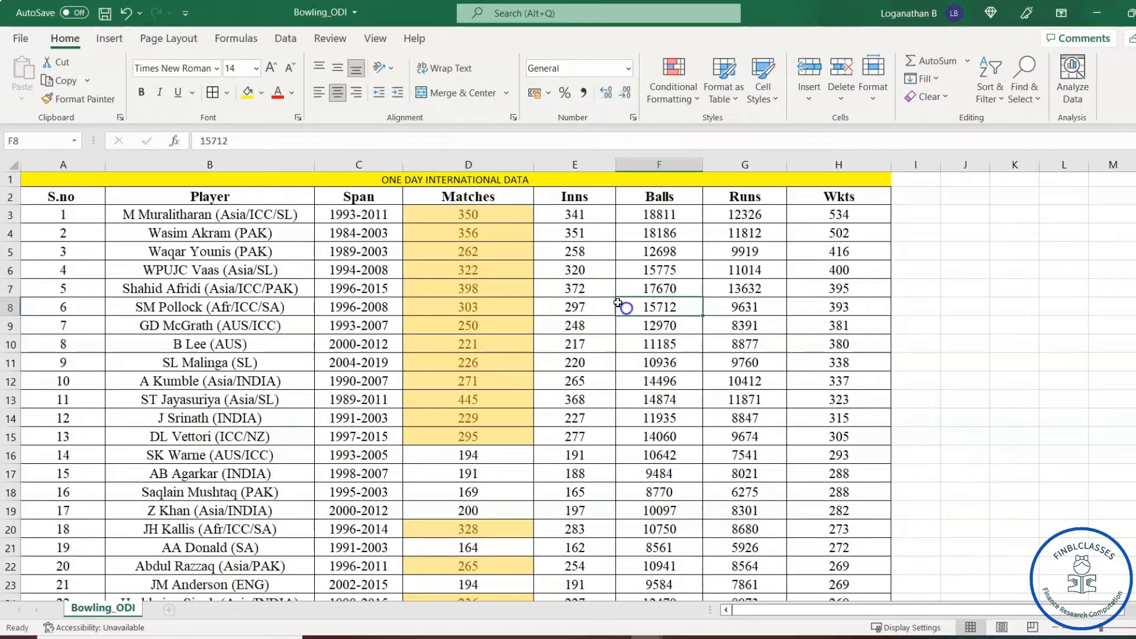
Step: Set up a Less Than highlight rule with threshold 120 for all values in the Matches column, D3 to D102
left_click(458, 218)
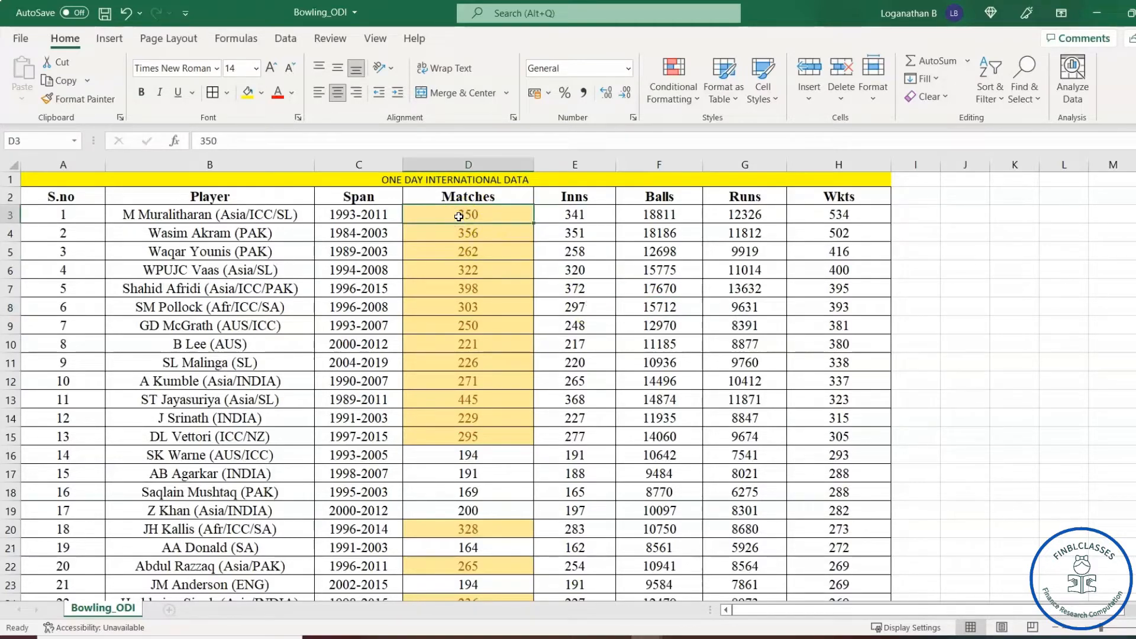
key("ctrl+shift+Down")
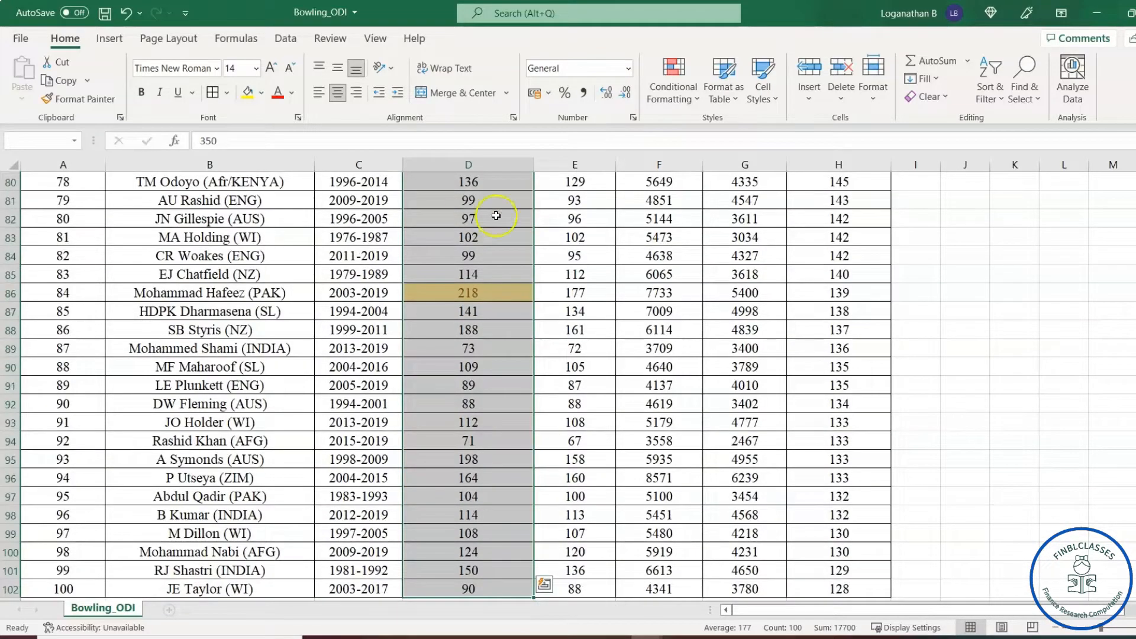
left_click(690, 102)
mouse_move(701, 128)
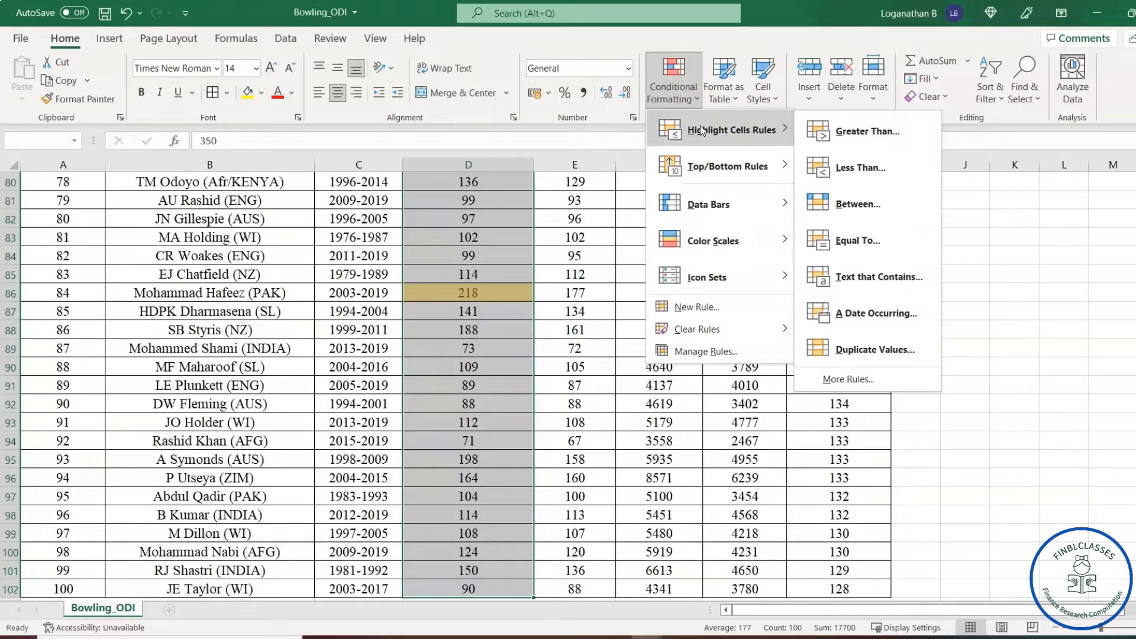
left_click(856, 168)
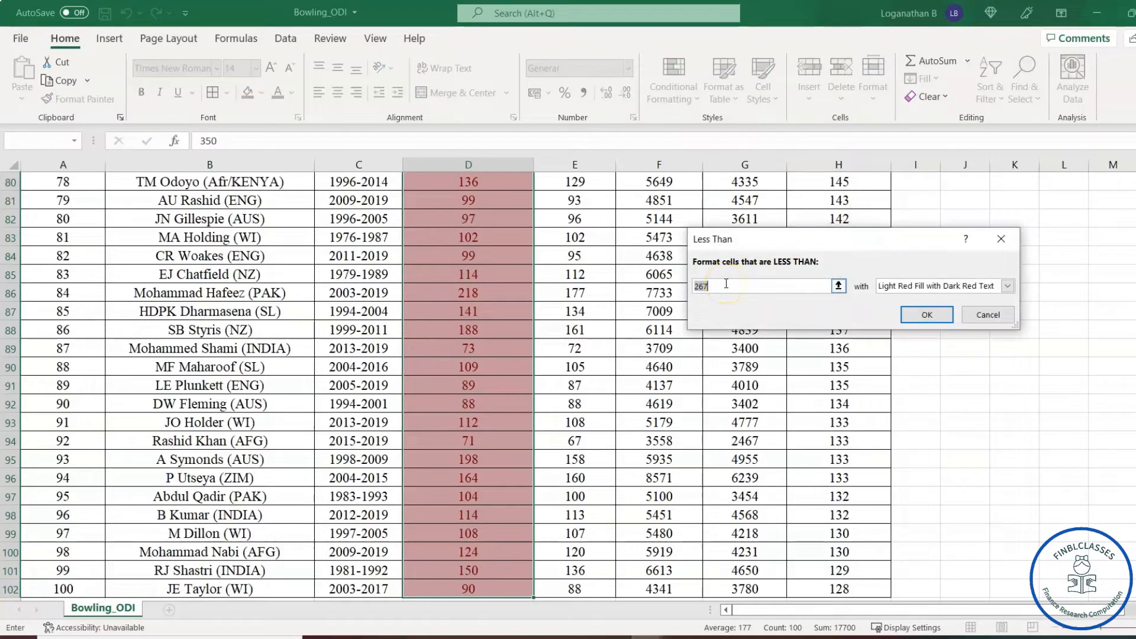
type("120")
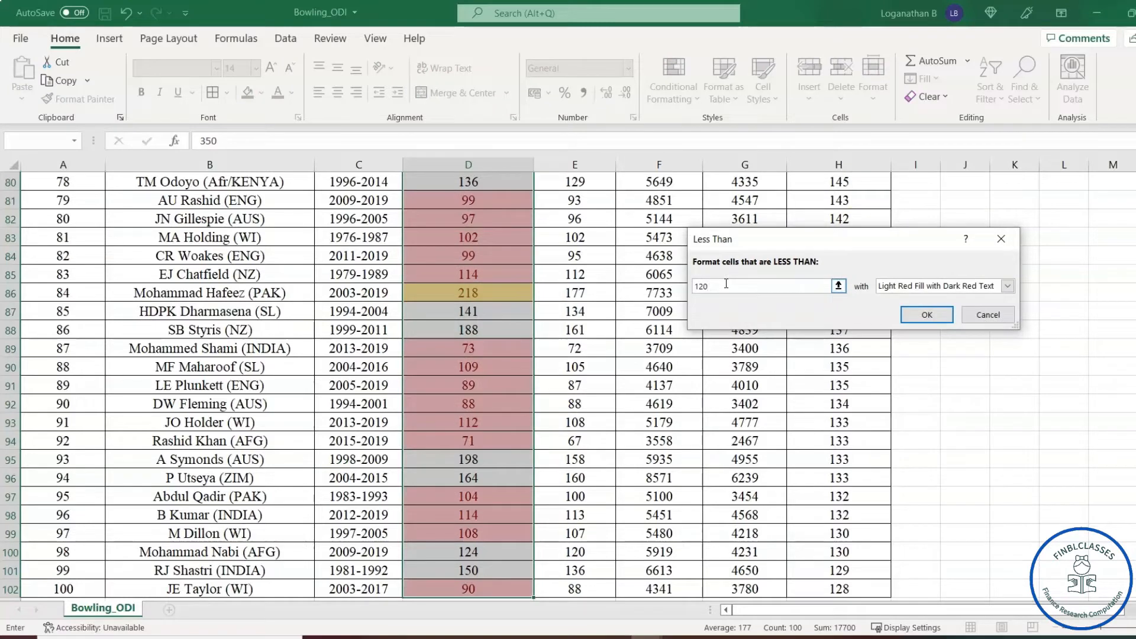
Step: Apply the Less Than rule with Green Fill with Dark Green Text and check the highlighting along the Matches column
left_click(1008, 286)
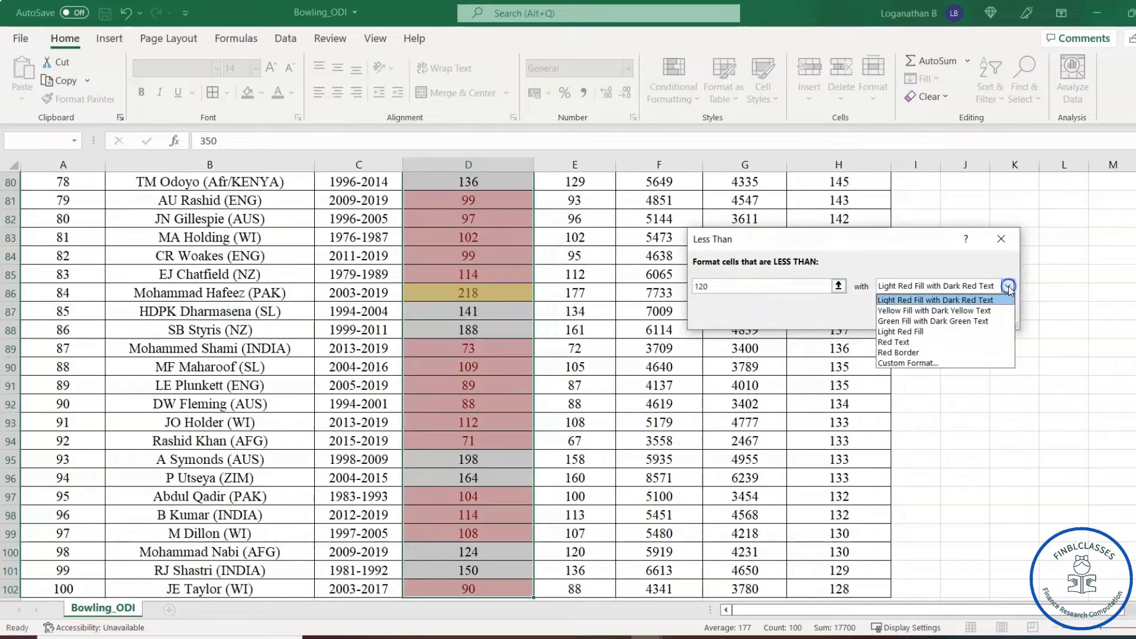
left_click(934, 322)
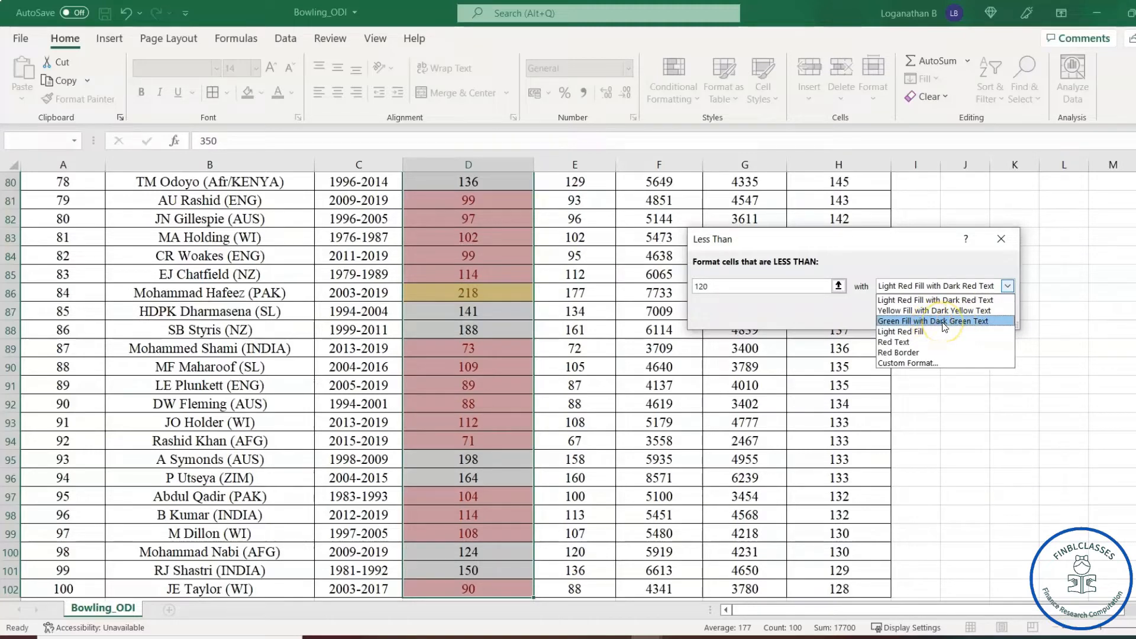
left_click(945, 327)
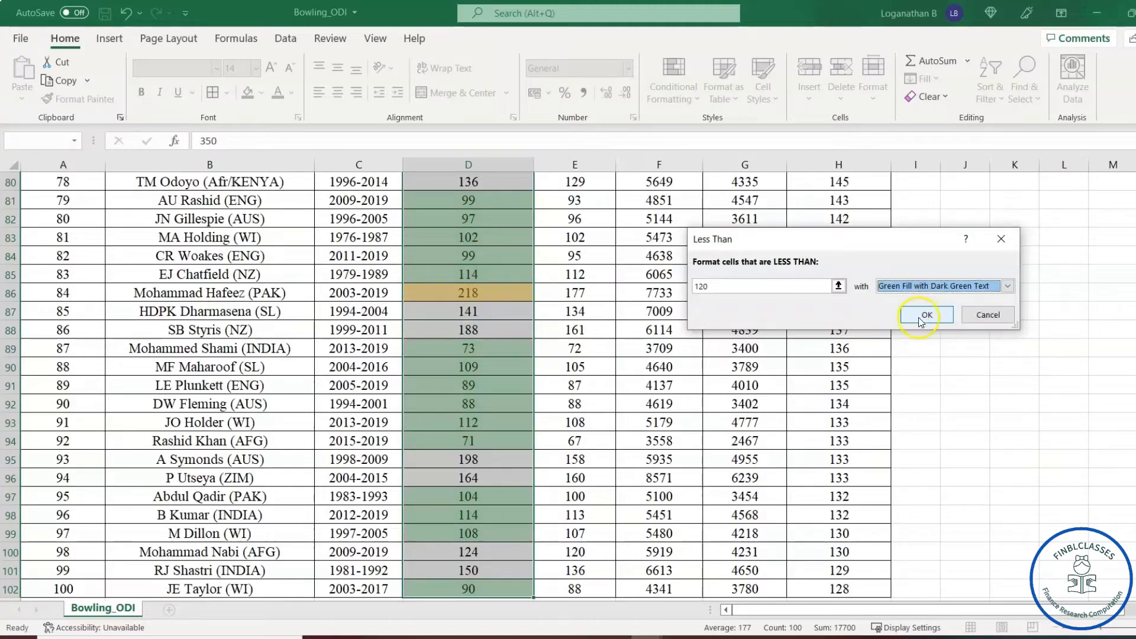
left_click(925, 320)
left_click(485, 348)
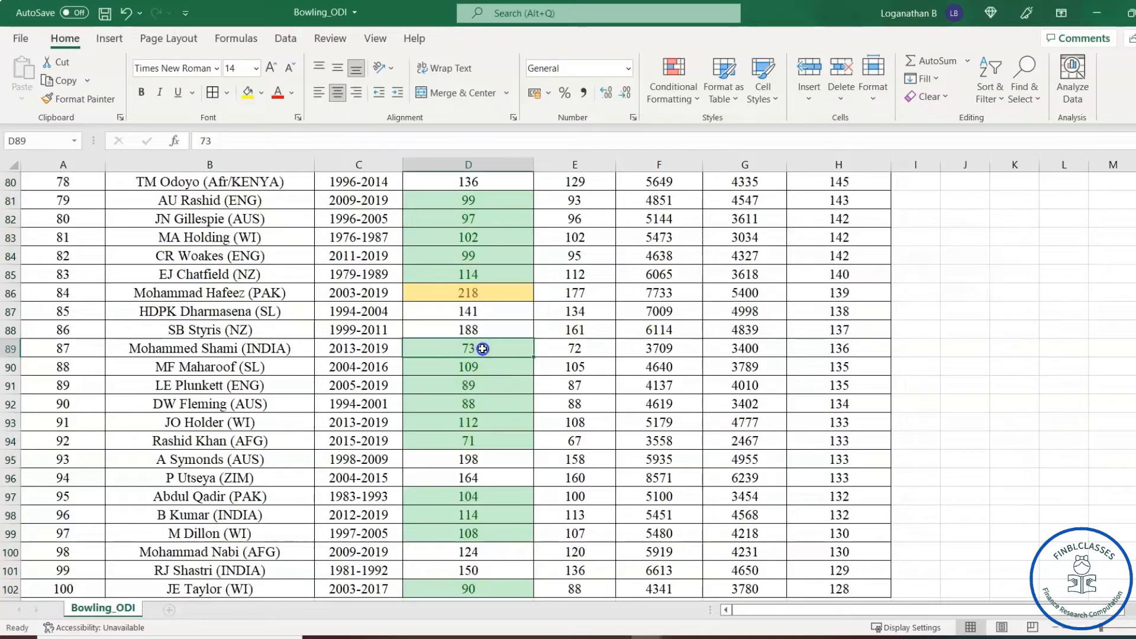
scroll(463, 396, "up", 4)
scroll(463, 396, "up", 20)
scroll(469, 392, "down", 20)
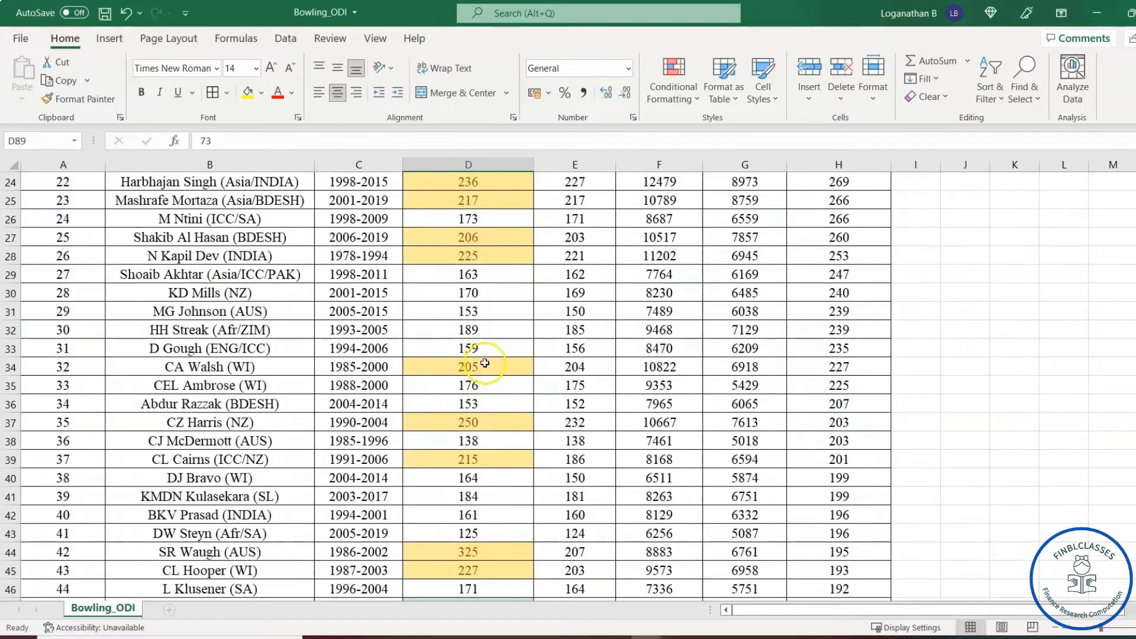
scroll(483, 364, "up", 8)
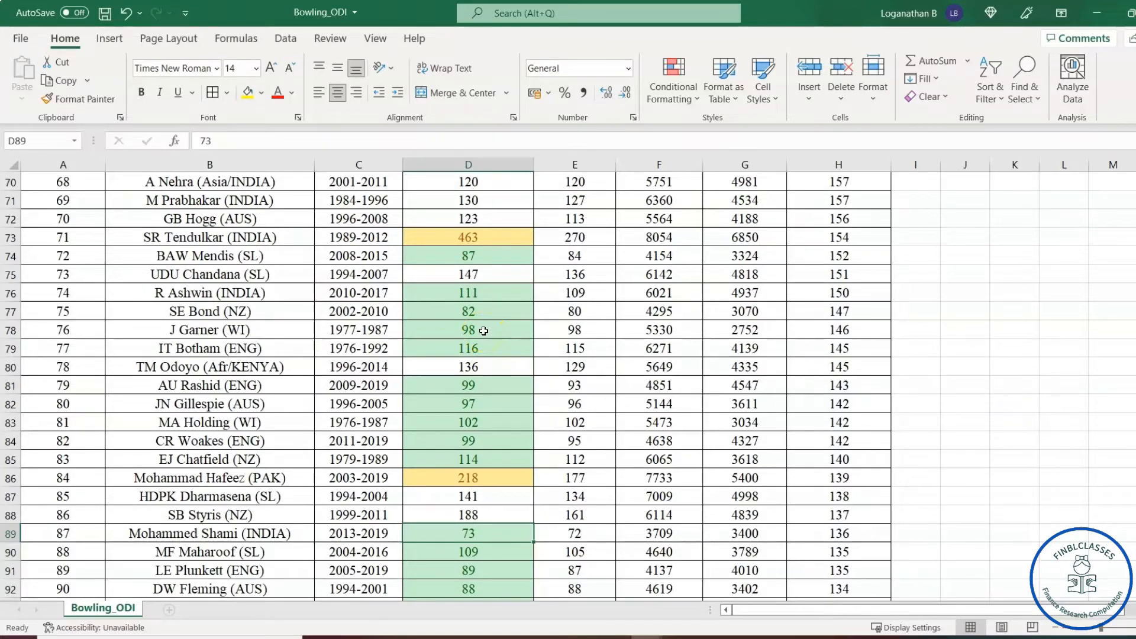
scroll(482, 332, "up", 20)
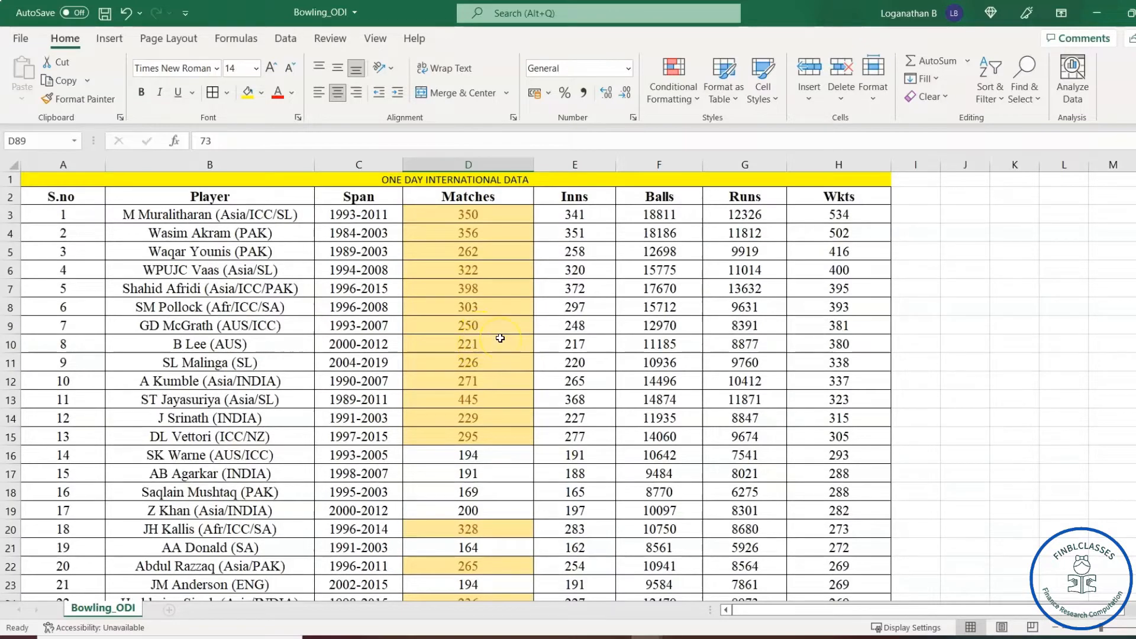
Step: Review the remaining Highlight Cells Rules, such as Text that Contains, and look at the text entries in the Player column
left_click(592, 309)
left_click(691, 104)
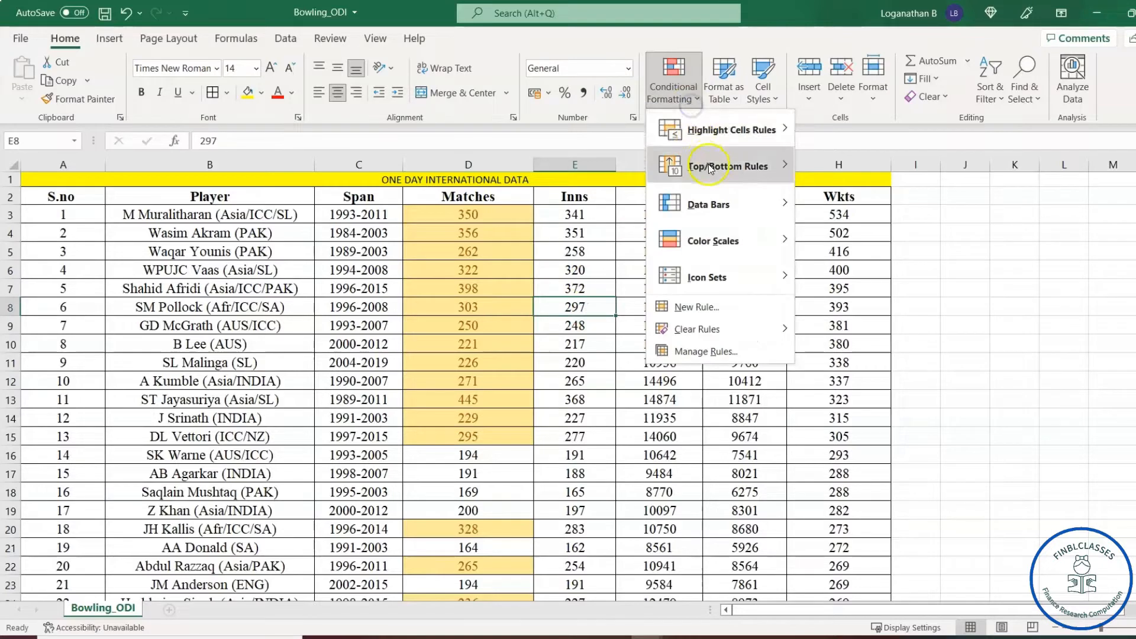
mouse_move(744, 132)
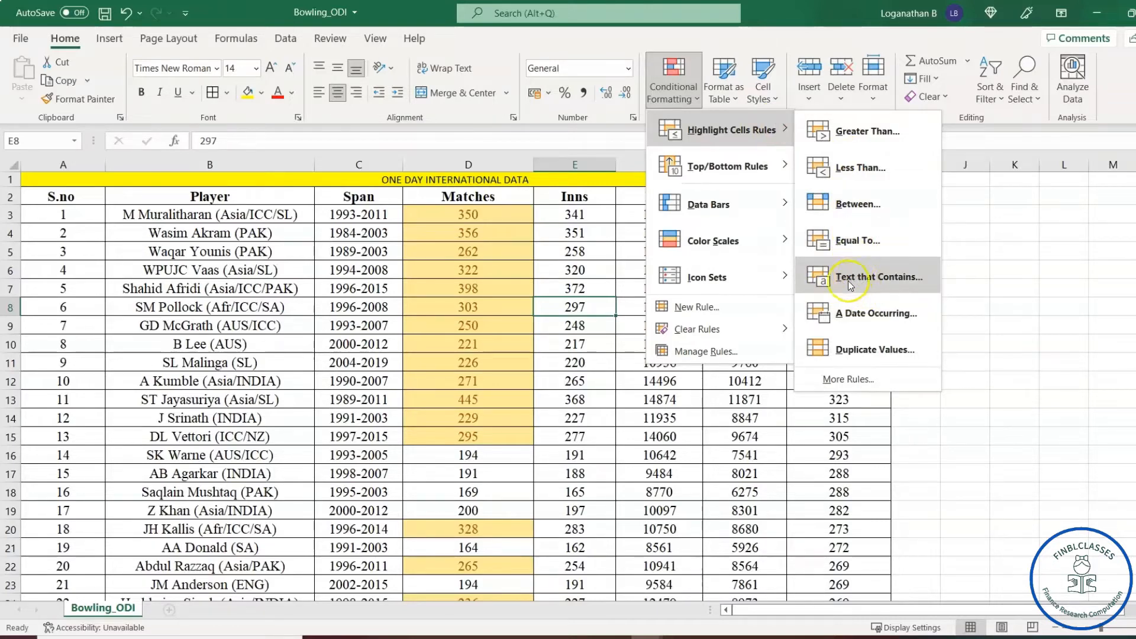
left_click(980, 276)
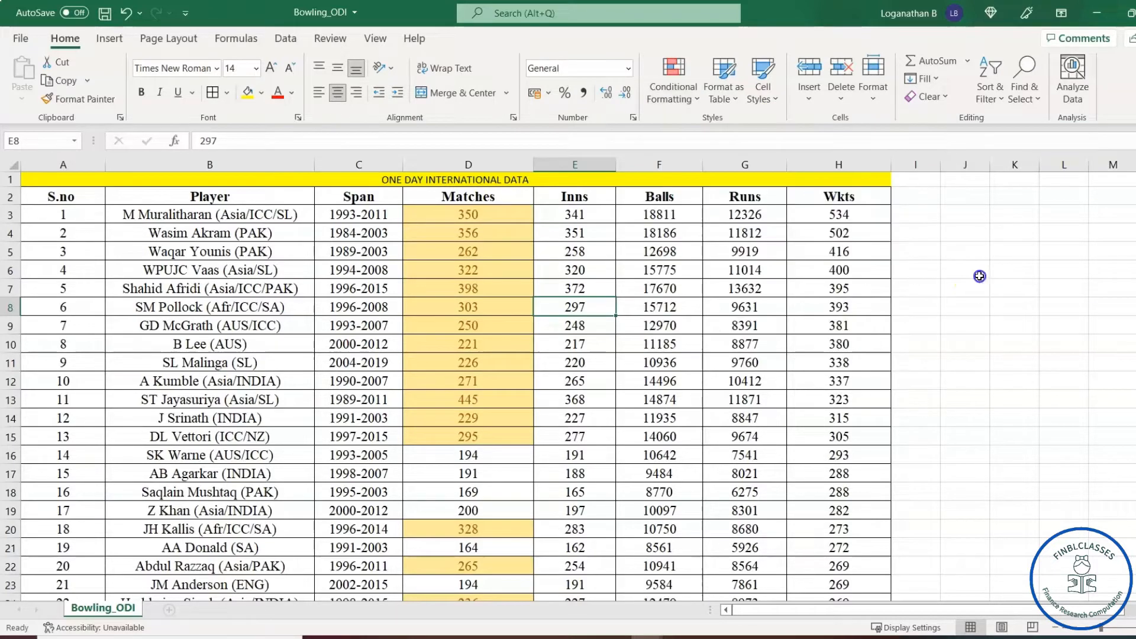
left_click(629, 318)
left_click(233, 253)
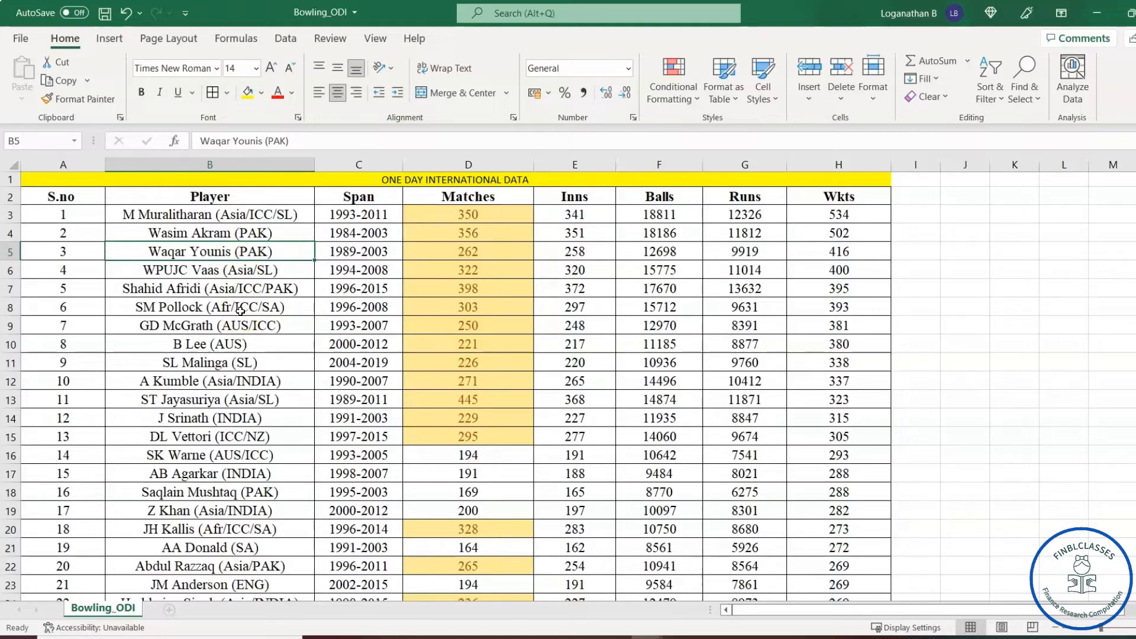
Step: Set up a Text That Contains highlight rule for the text "j" on all entries in the Player column, B3 to B102
left_click(266, 214)
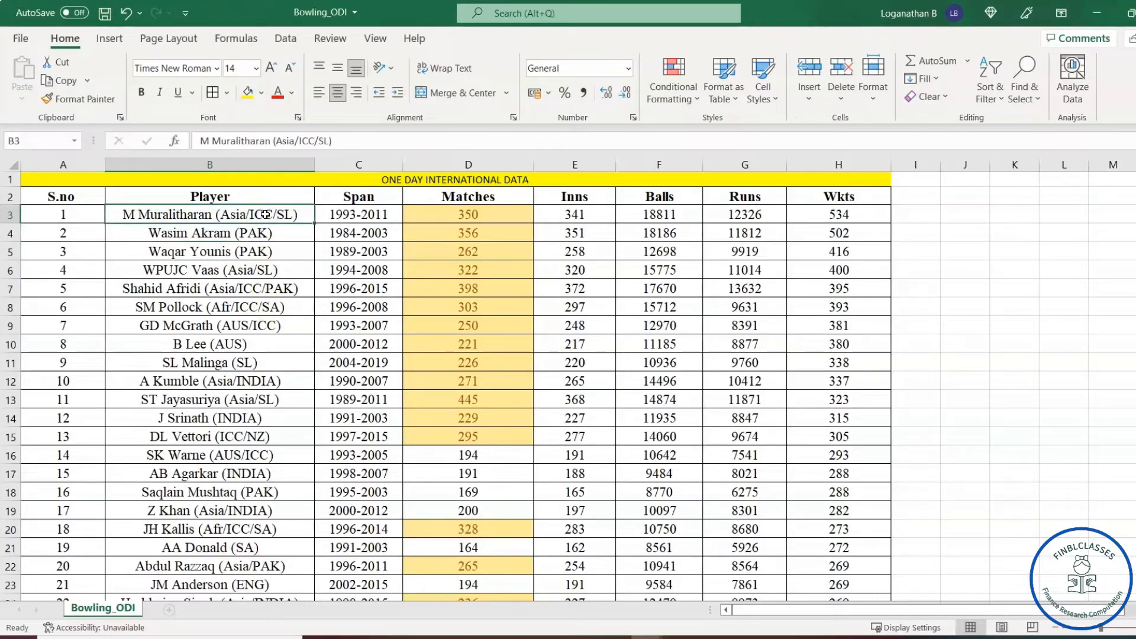
key("ctrl+shift+Down")
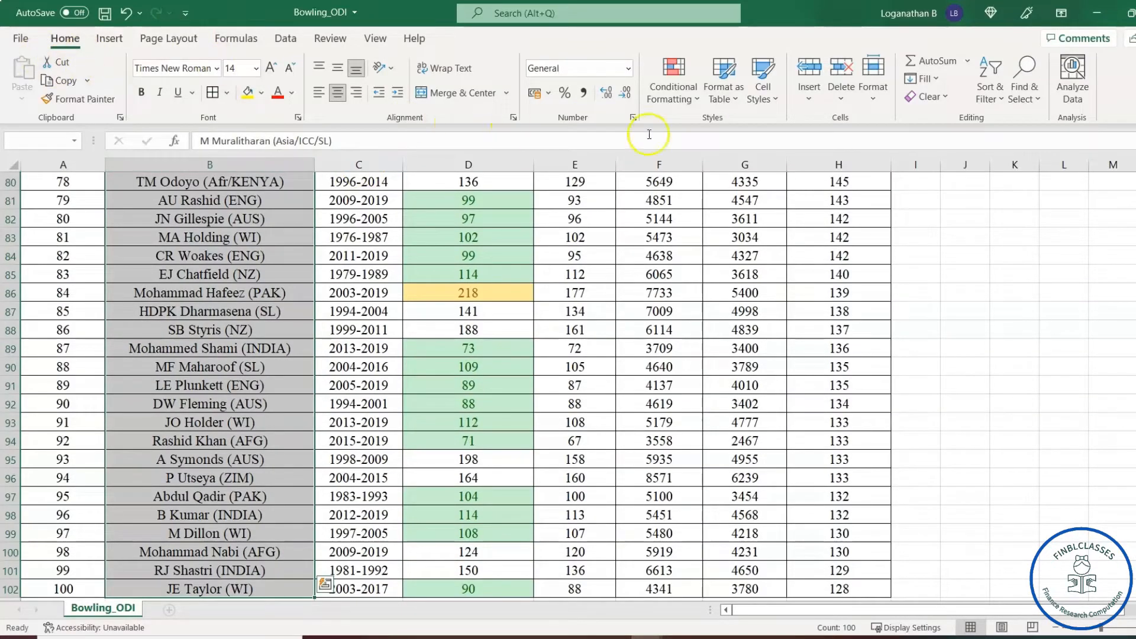
left_click(693, 100)
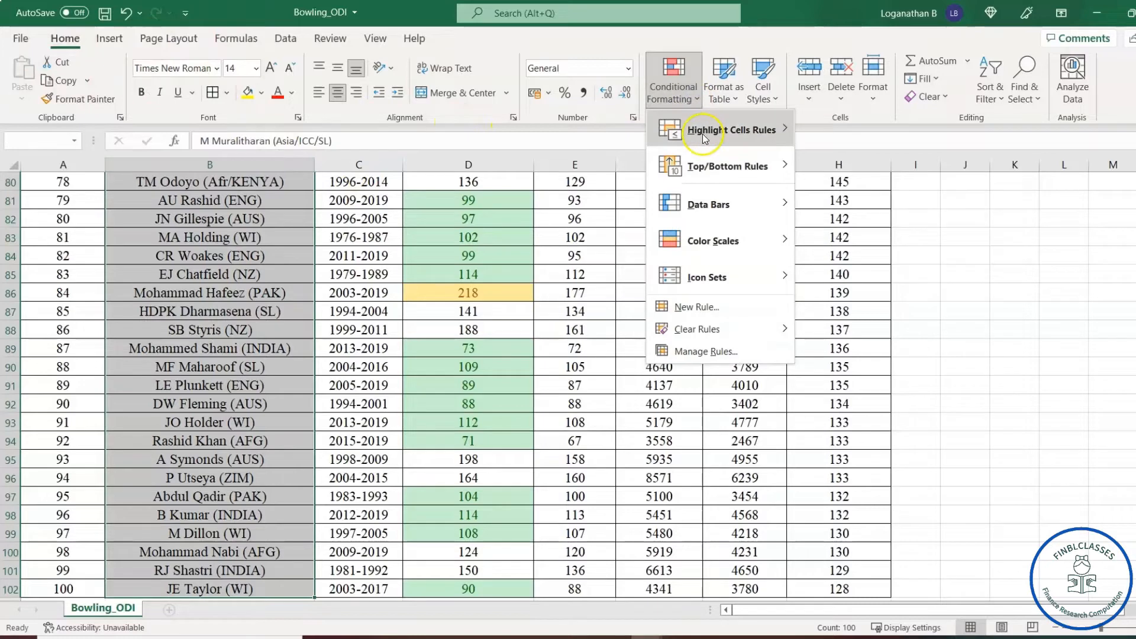
mouse_move(702, 134)
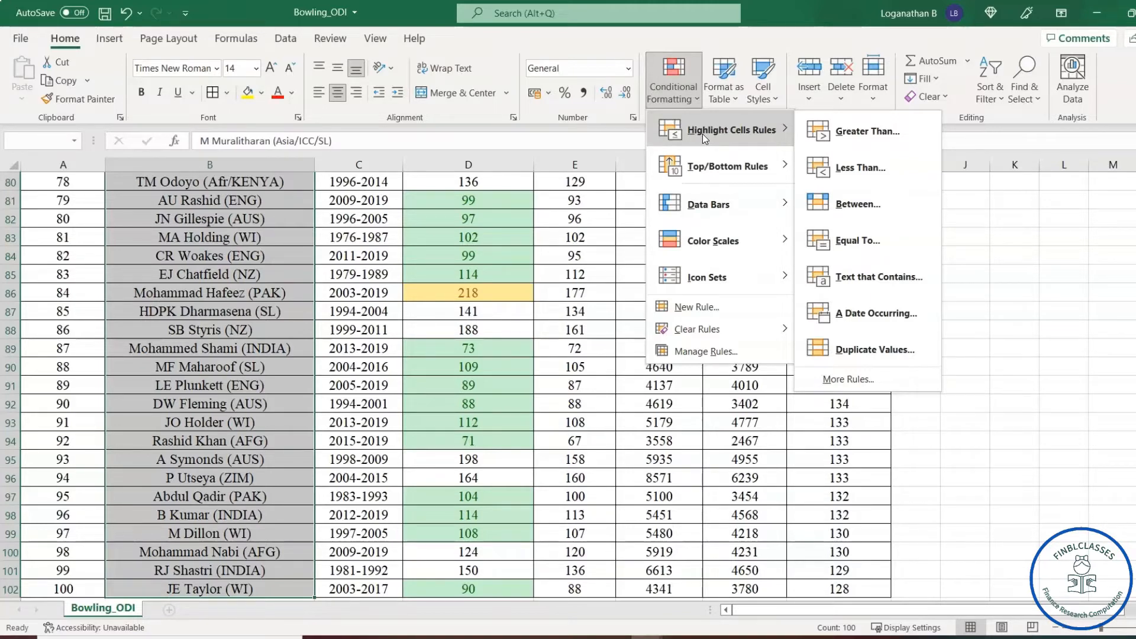
left_click(861, 276)
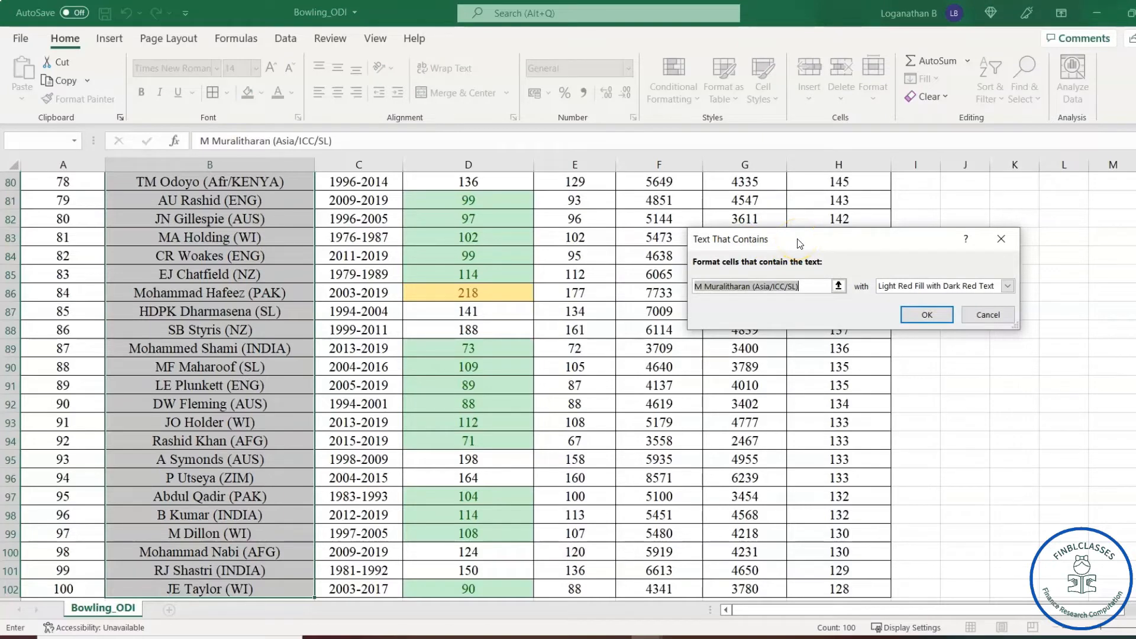
left_click(804, 285)
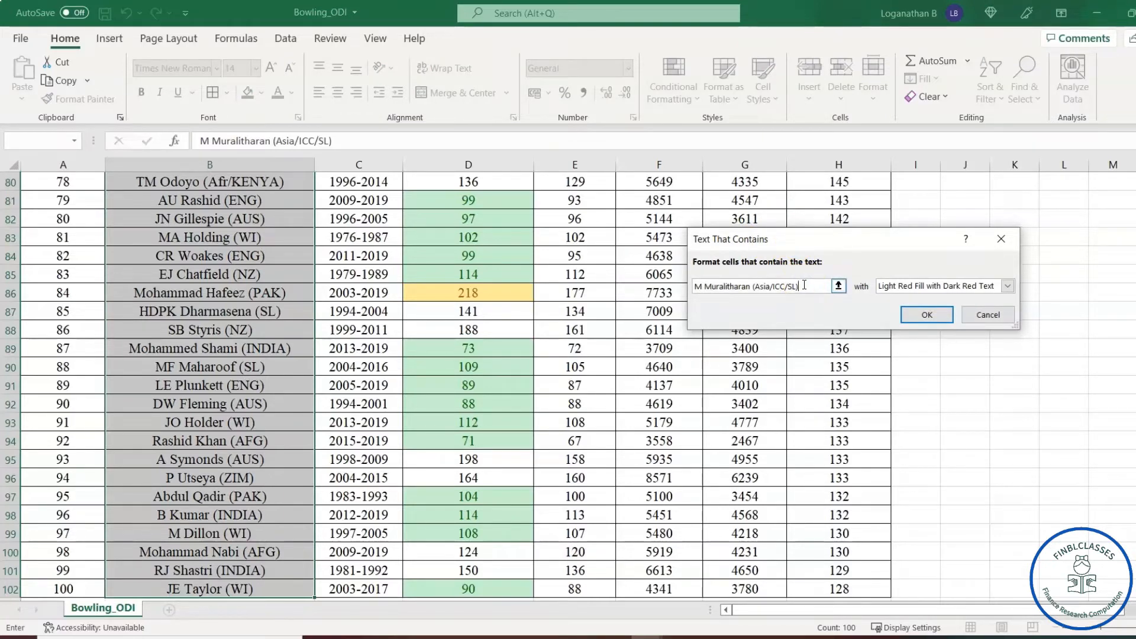
key("BackSpace")
key("BackSpace")
key("BackSpace")
key("BackSpace")
key("BackSpace")
key("BackSpace")
key("BackSpace")
key("BackSpace")
key("BackSpace")
key("BackSpace")
key("BackSpace")
key("BackSpace")
key("BackSpace")
key("BackSpace")
key("BackSpace")
key("BackSpace")
key("BackSpace")
key("BackSpace")
key("BackSpace")
key("BackSpace")
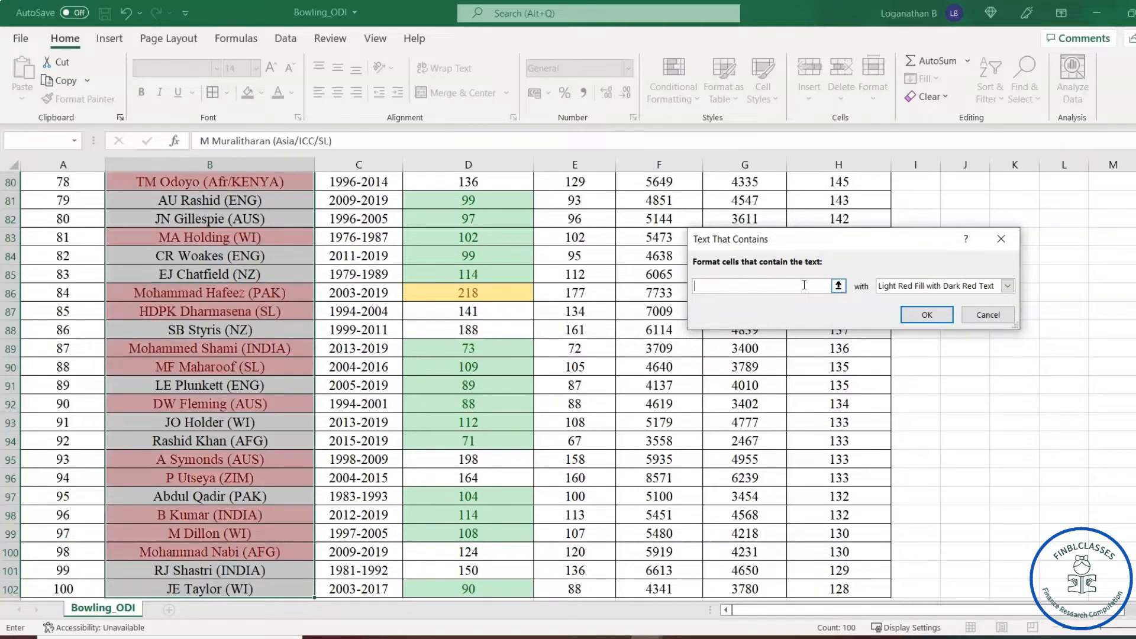
type("j")
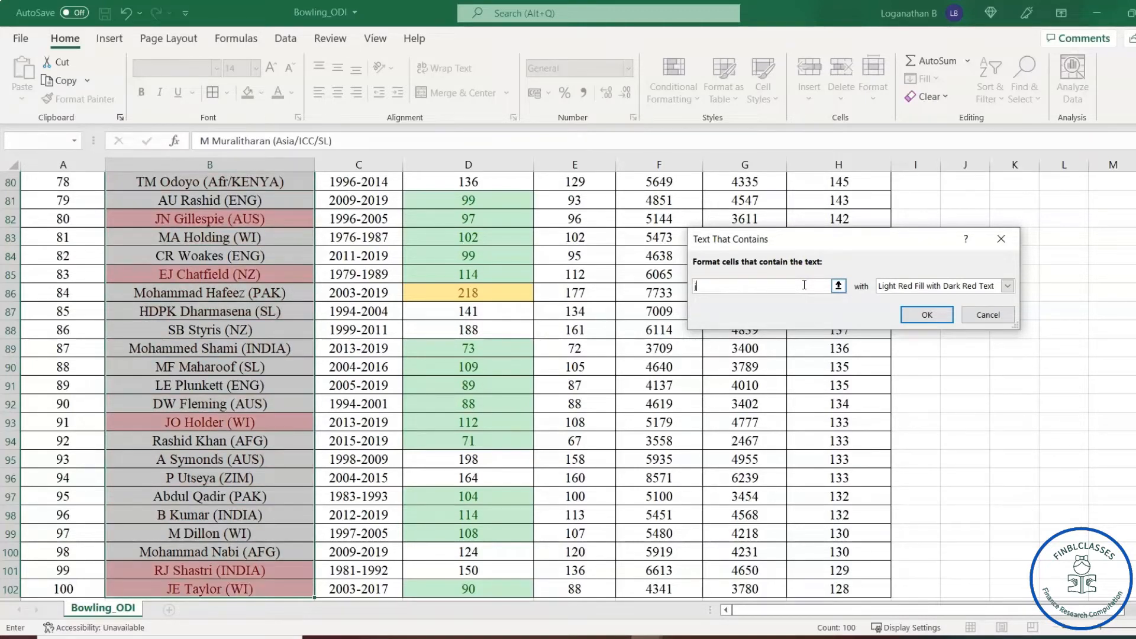
Step: Apply the Text That Contains rule with the Red Text format and check the highlighted names in the Player column
left_click(1007, 286)
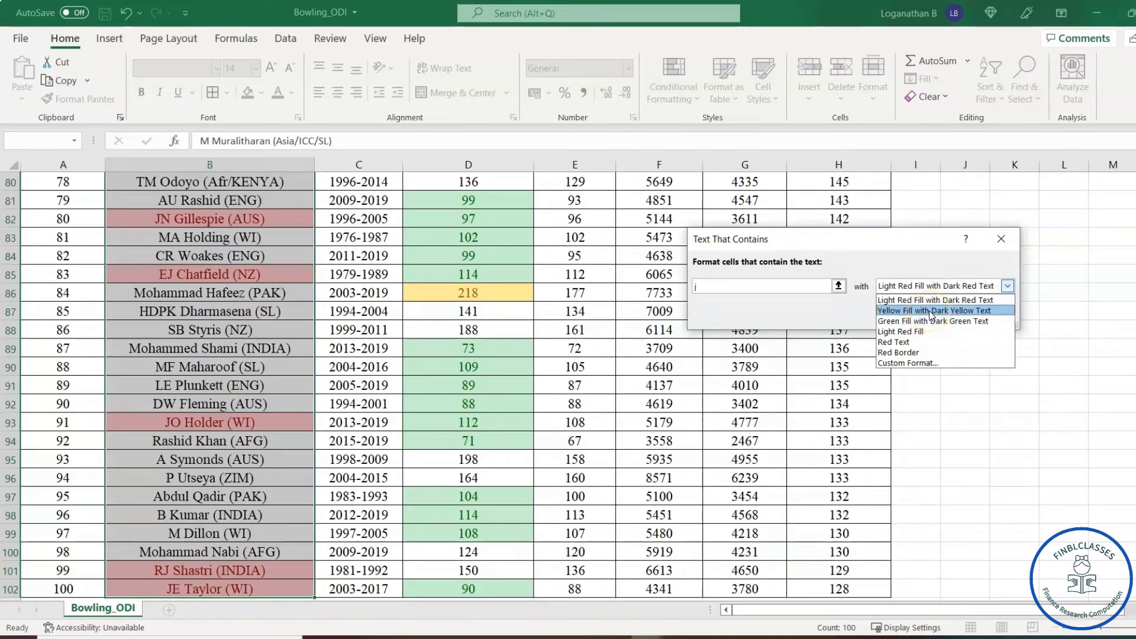
left_click(917, 344)
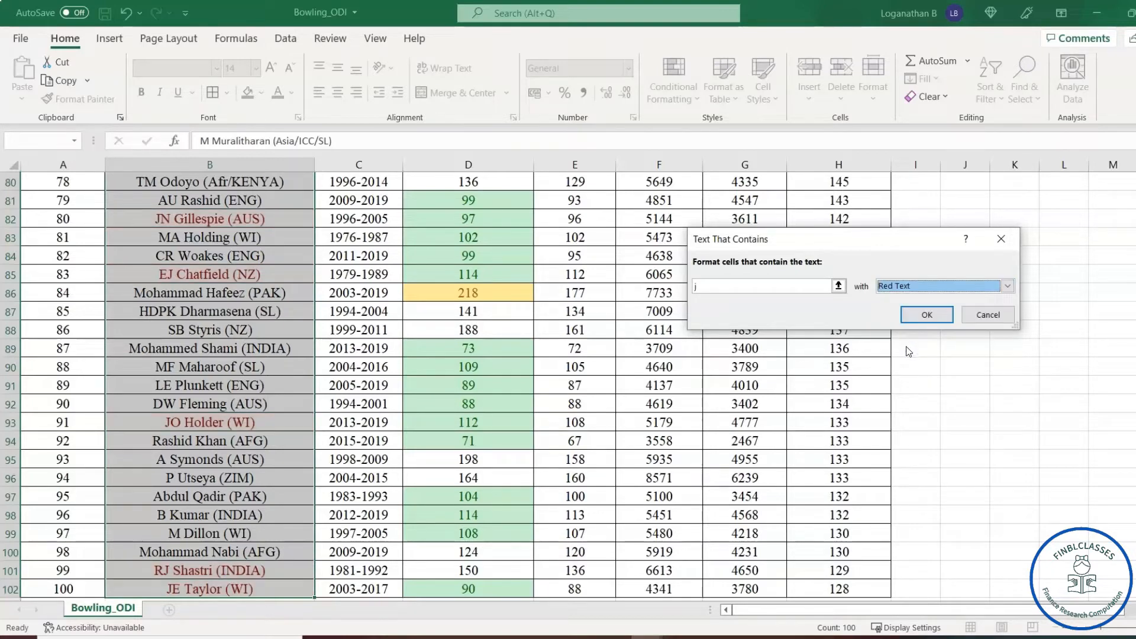
left_click(928, 316)
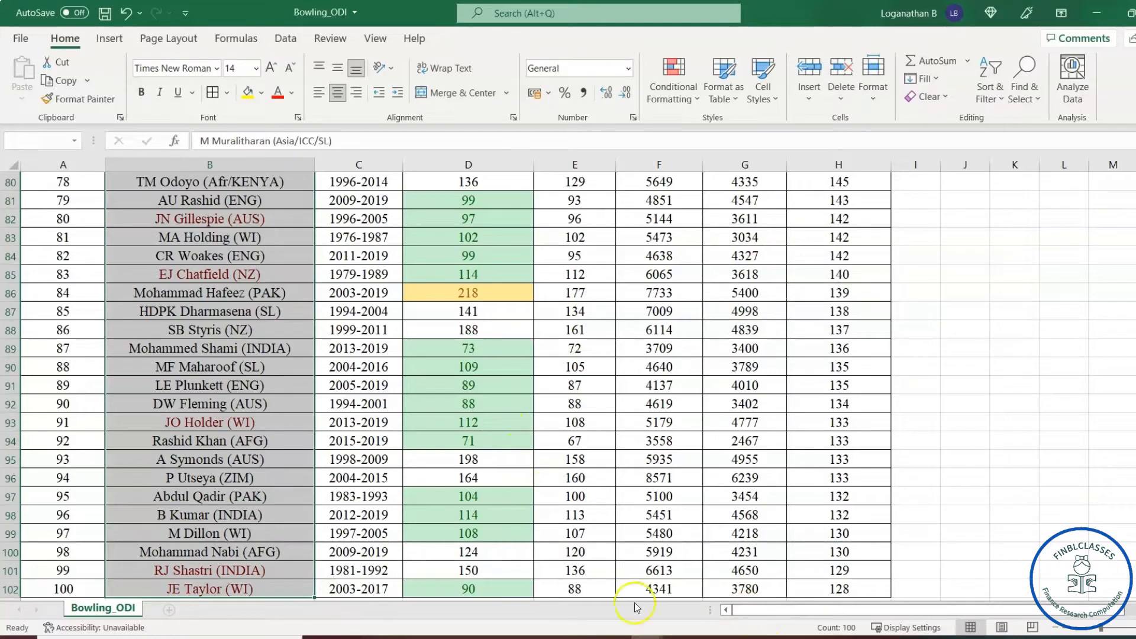
scroll(122, 394, "up", 20)
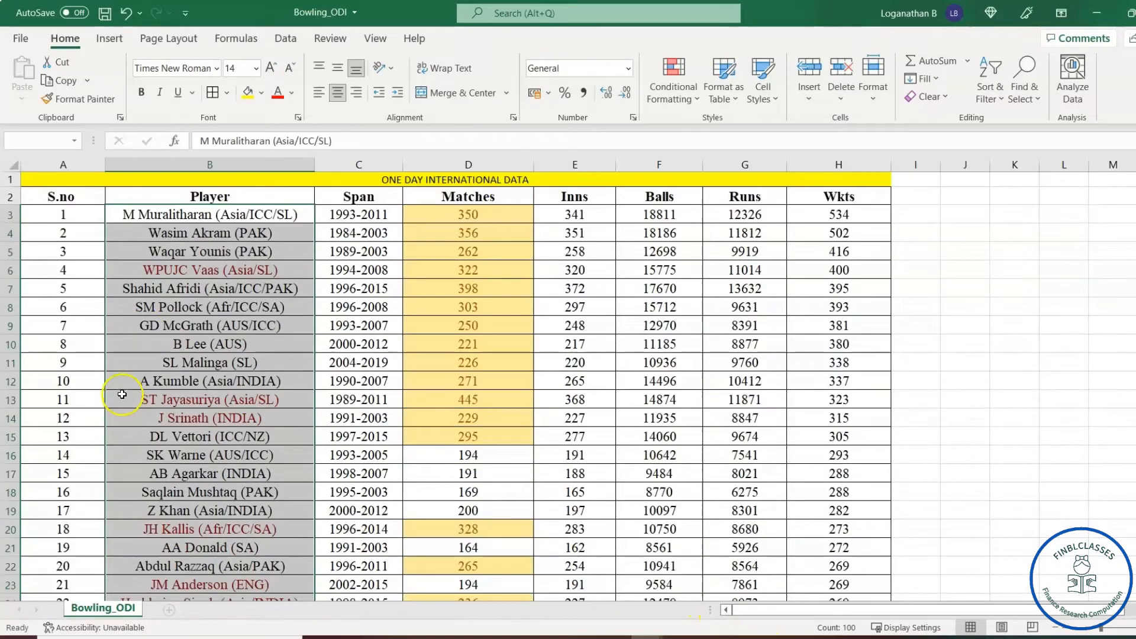
left_click(226, 289)
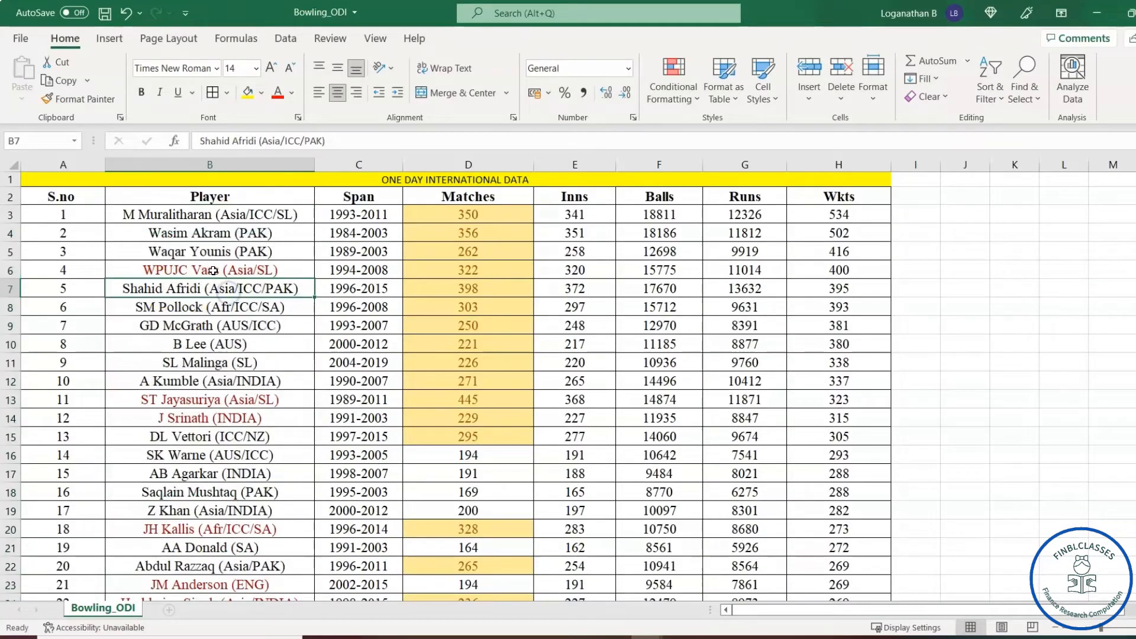
left_click(207, 271)
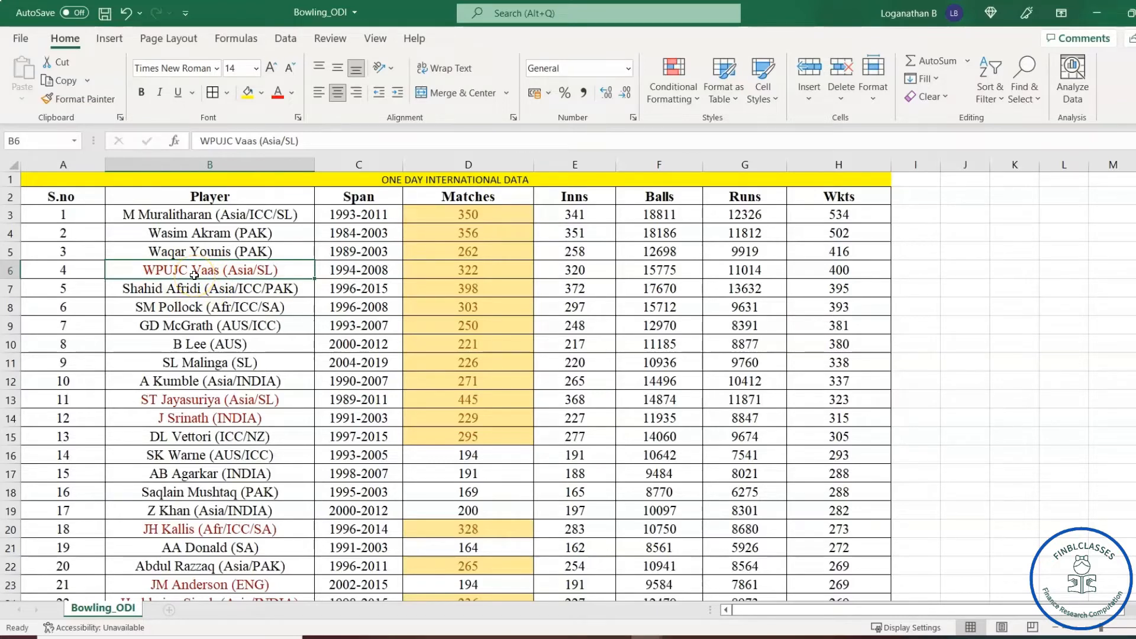
Step: Examine which names in the Player column the "j" rule has coloured red, through to the last row
left_click(185, 418)
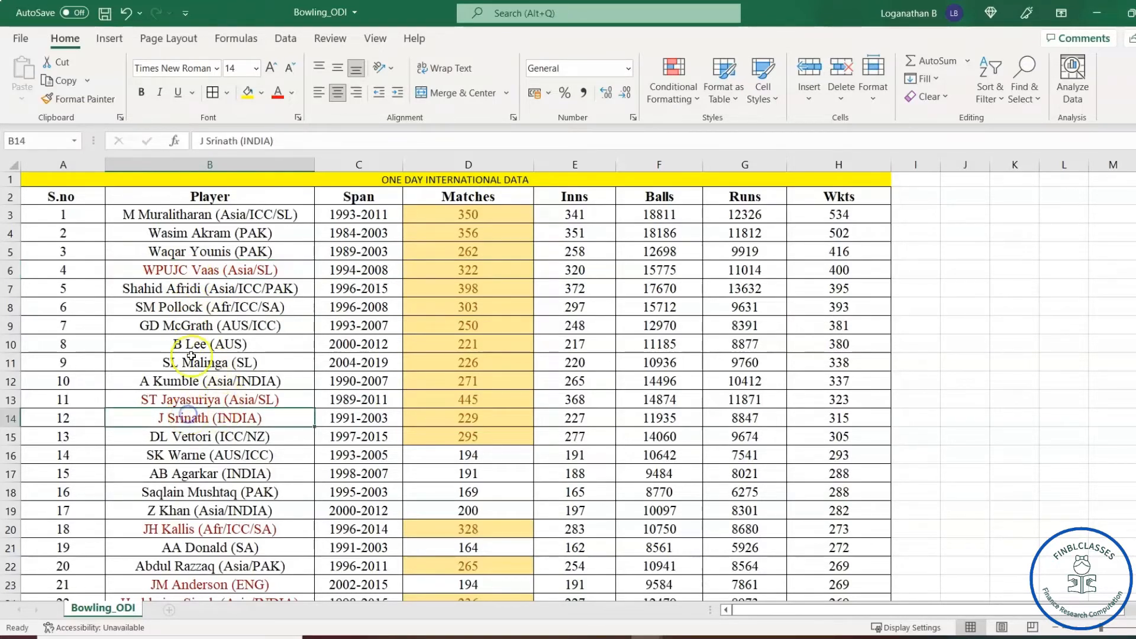
left_click(222, 236)
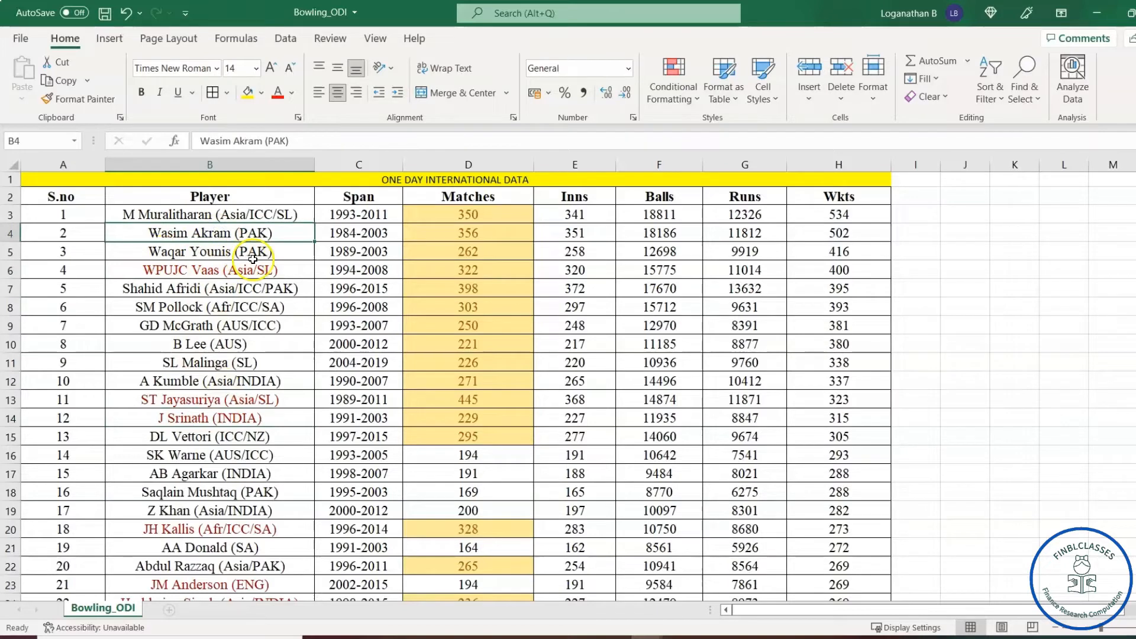
left_click(171, 272)
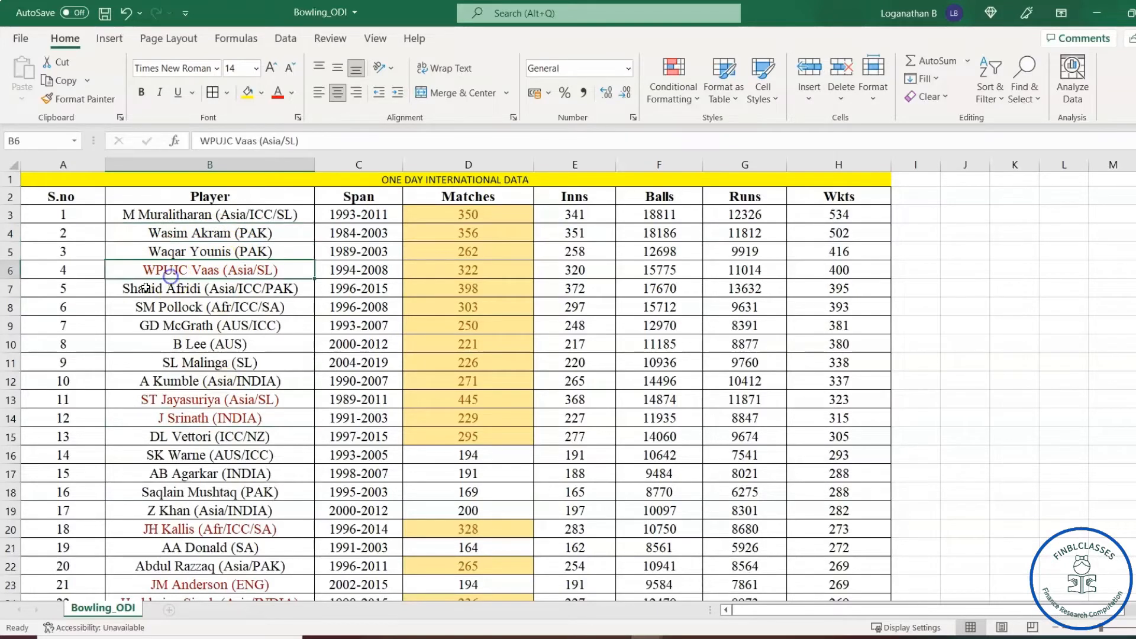
left_click(242, 275)
left_click(196, 400)
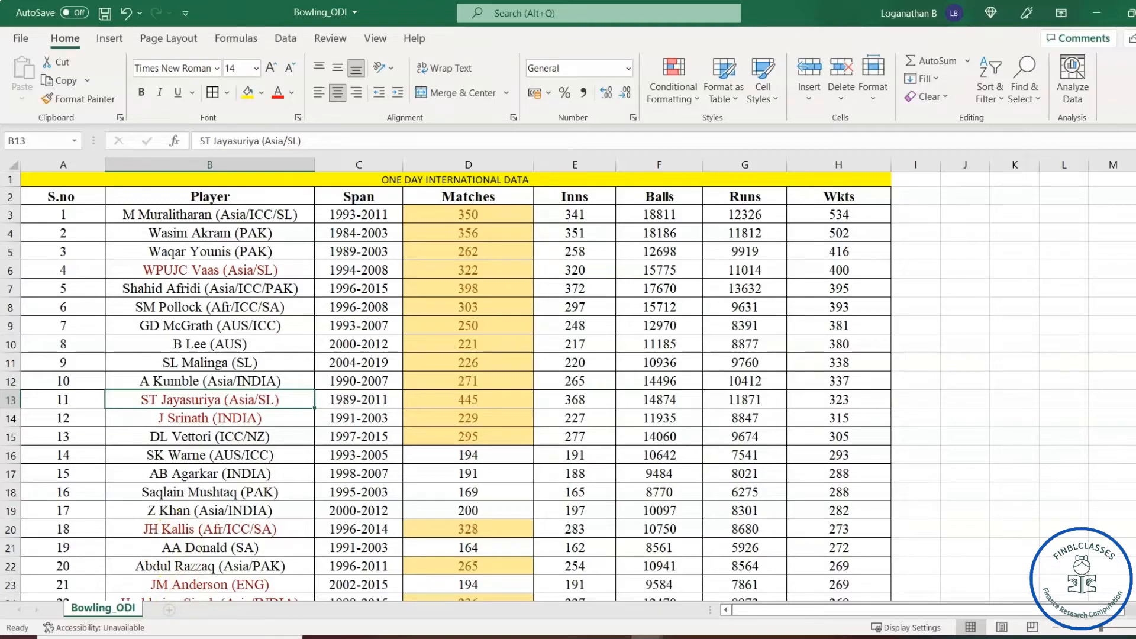
scroll(568, 386, "down", 4)
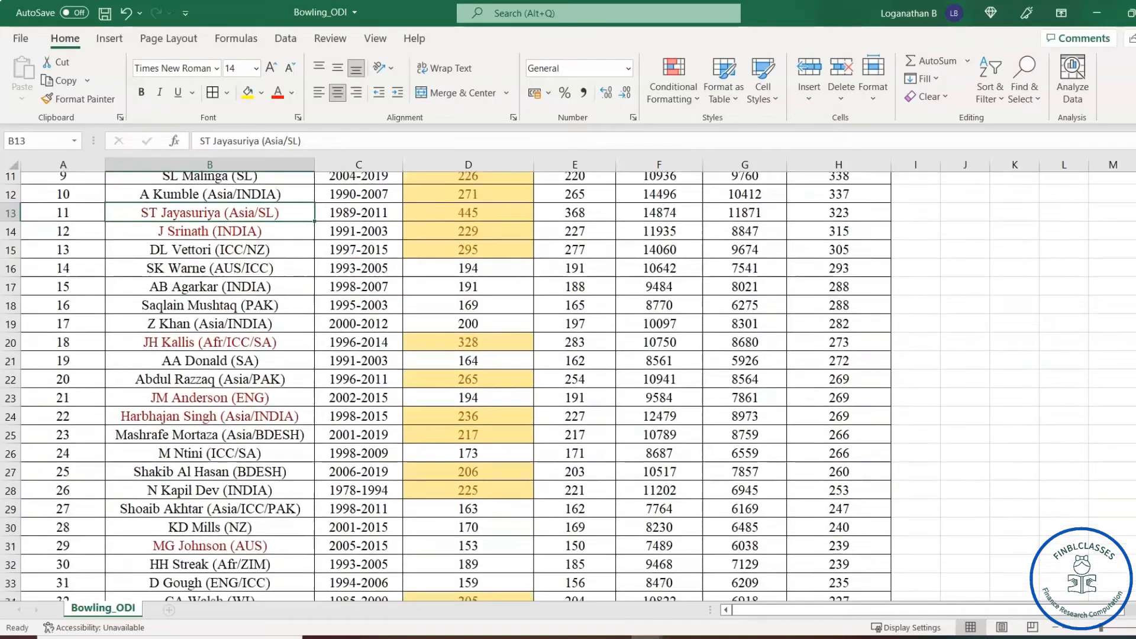
scroll(568, 386, "down", 8)
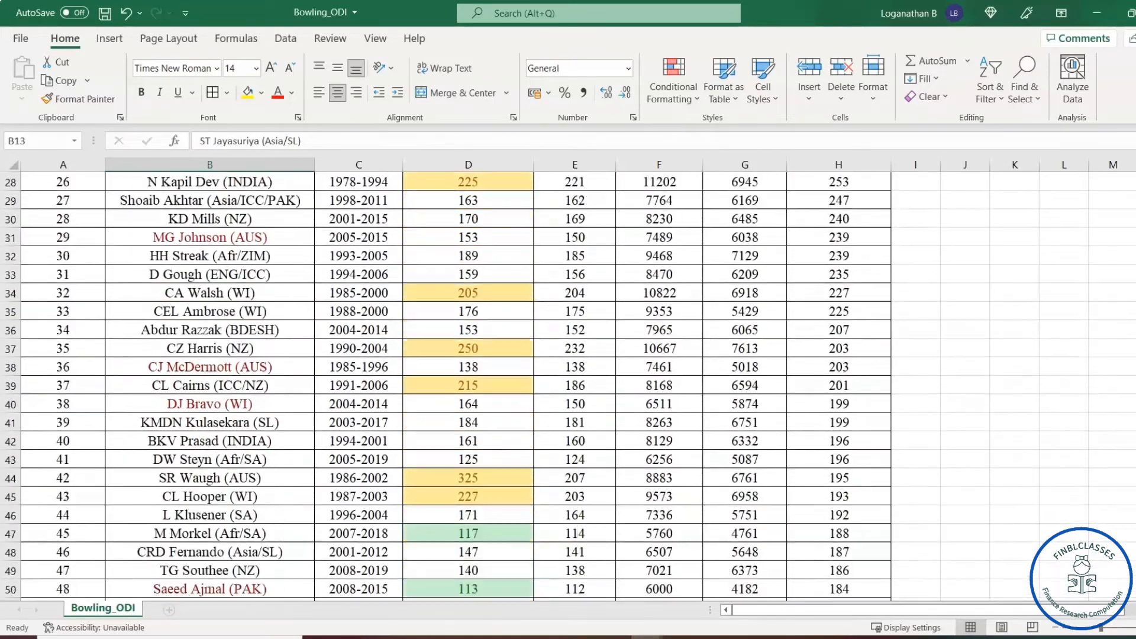
scroll(569, 386, "down", 11)
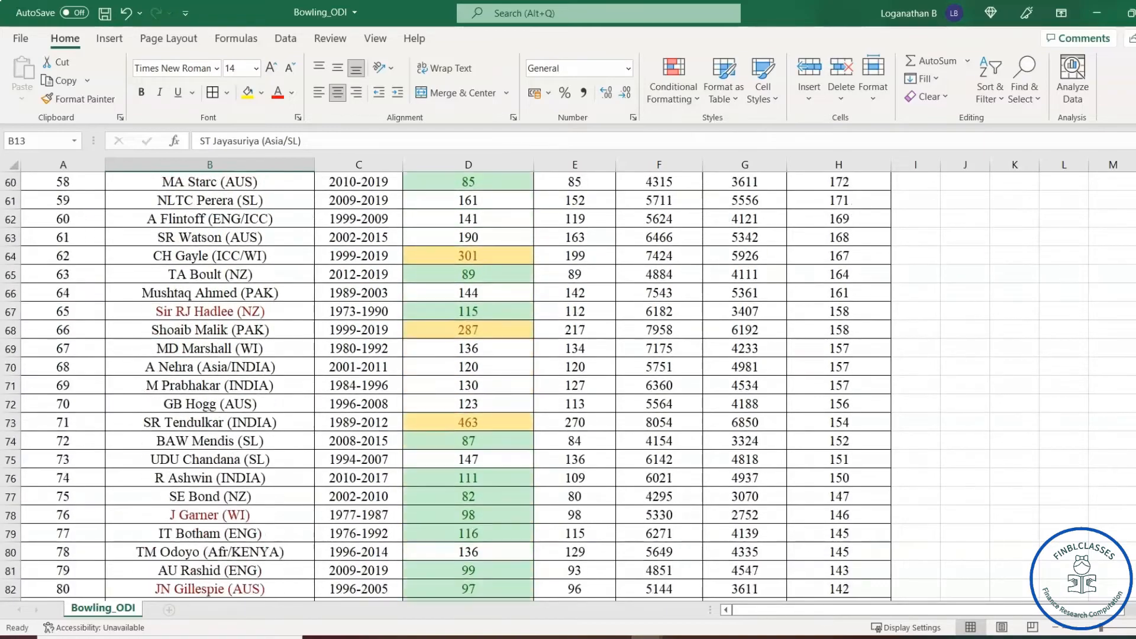
scroll(568, 386, "down", 3)
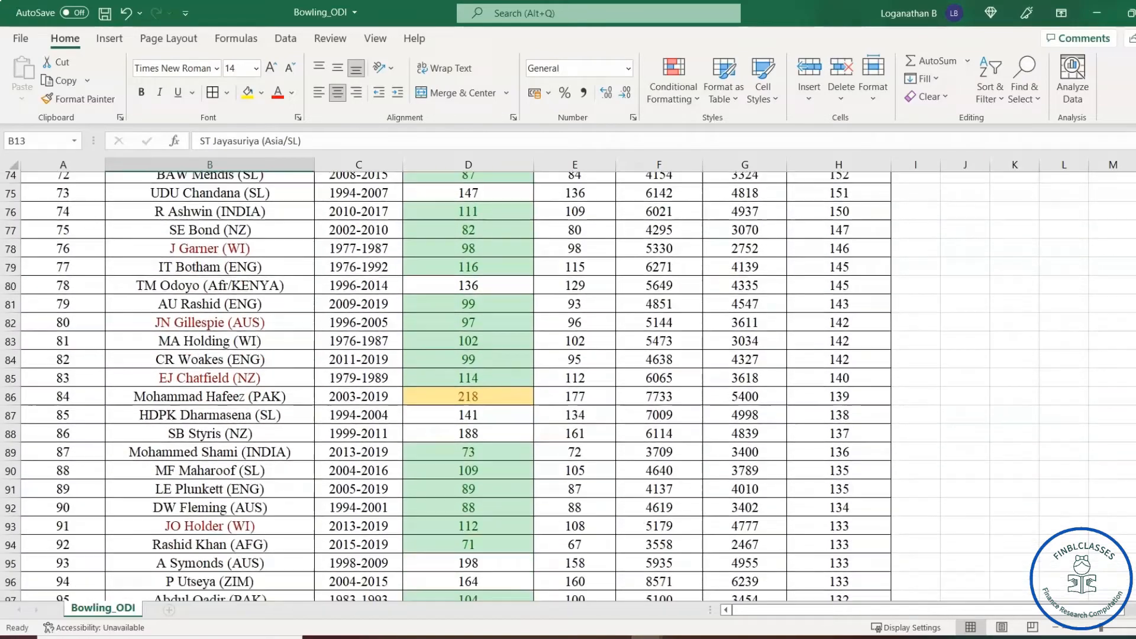
scroll(568, 386, "down", 2)
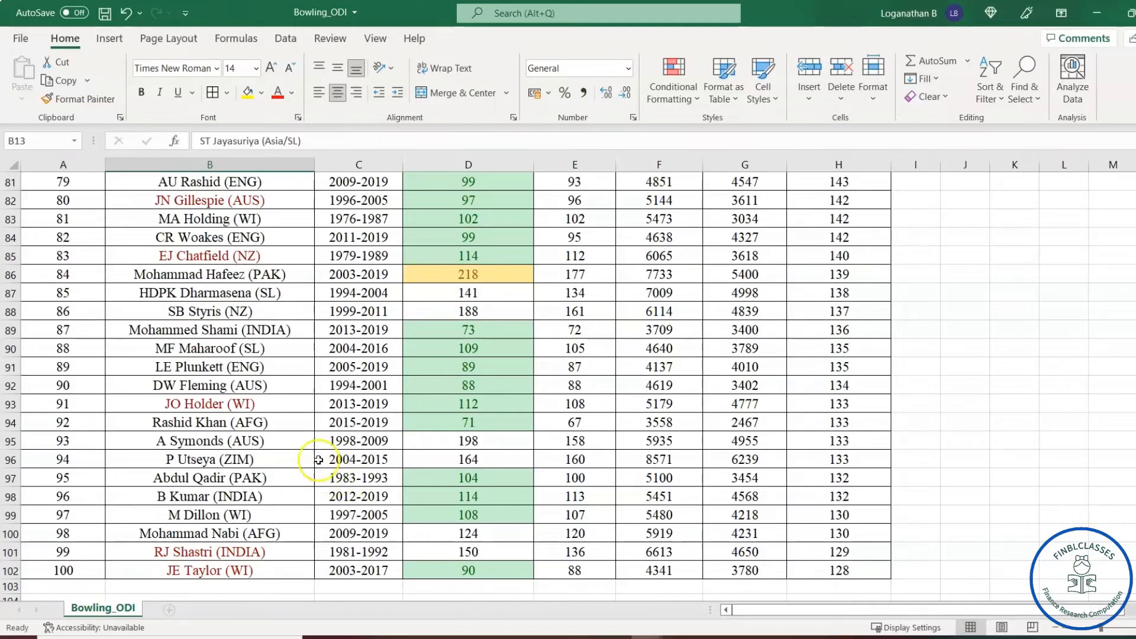
left_click(246, 404)
left_click_drag(244, 396, 256, 255)
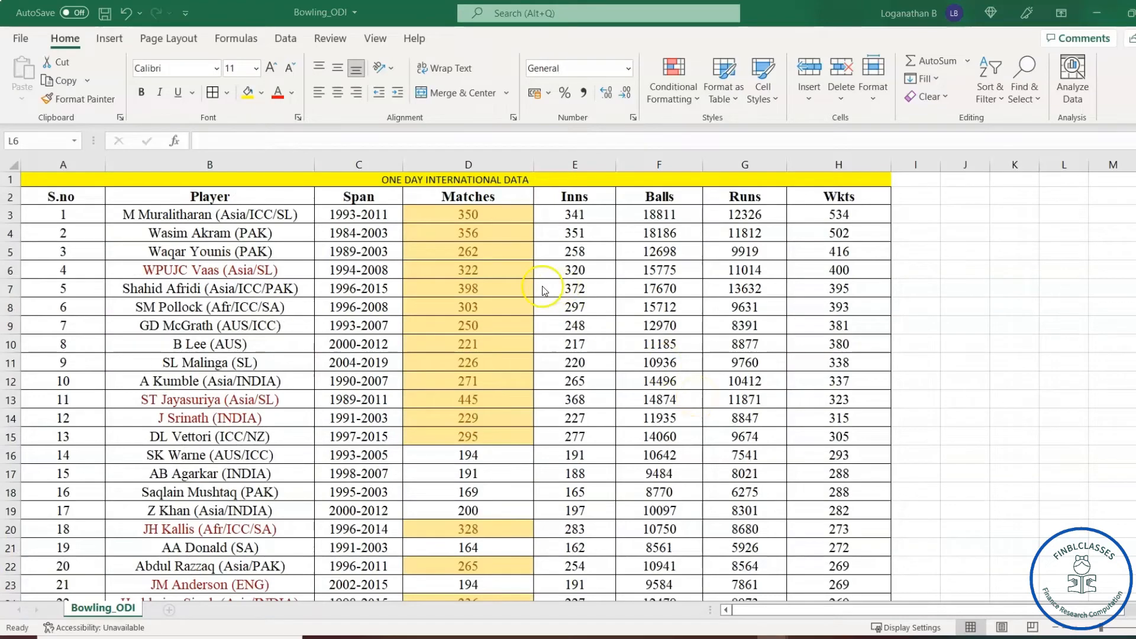
Step: Clear the conditional formatting rules from the Matches values, D3 to D102, and check the column
left_click(471, 216)
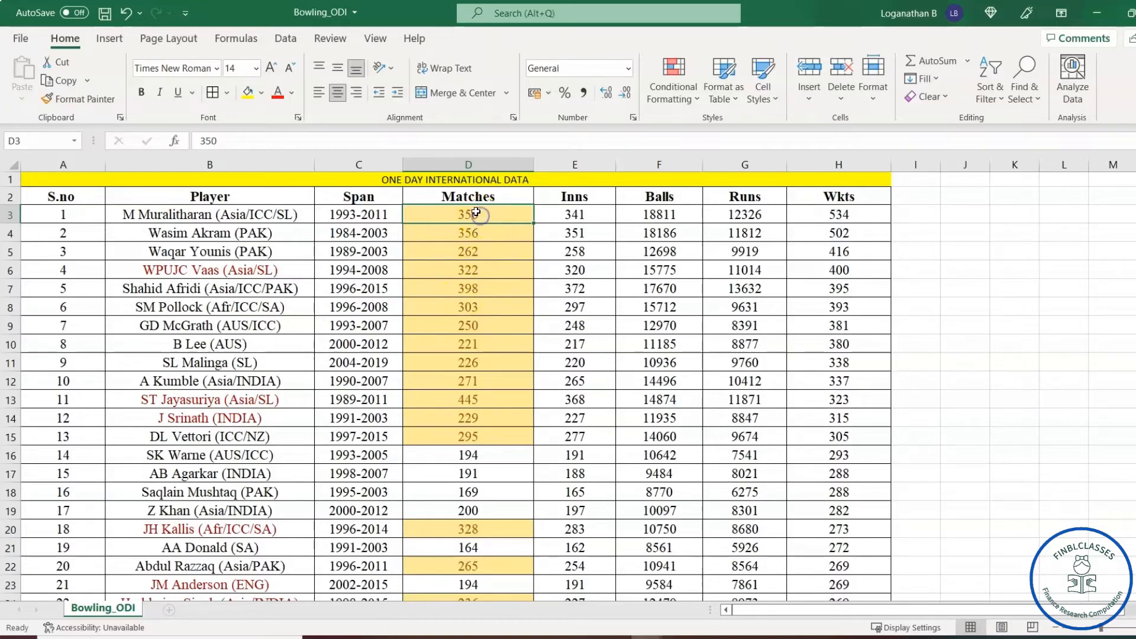
key("ctrl+shift+Down")
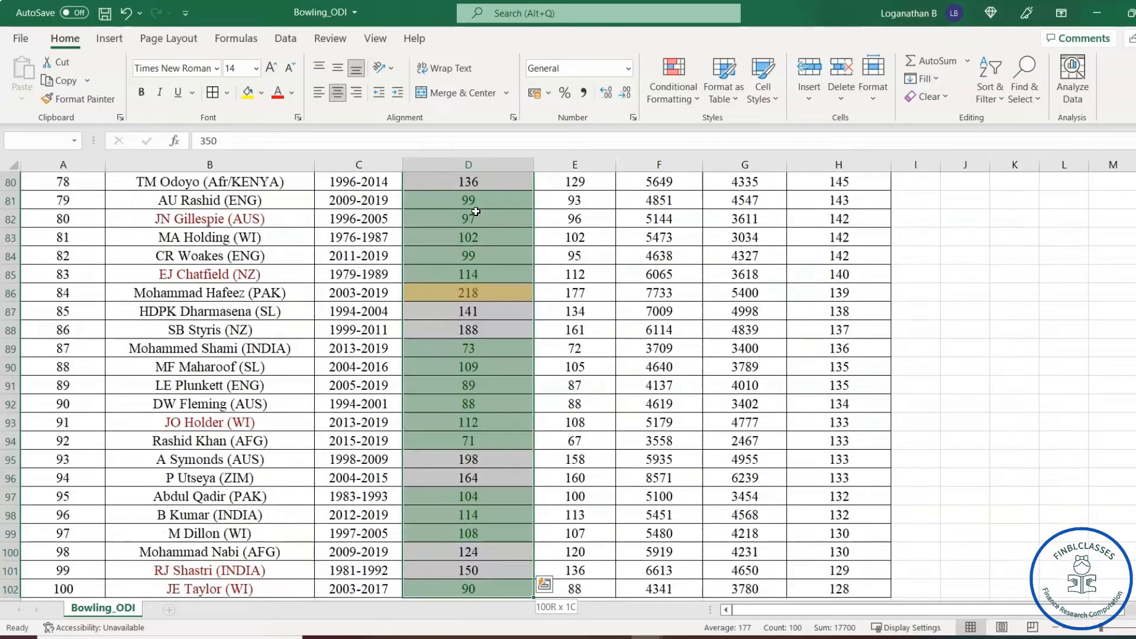
left_click(808, 161, "ctrl")
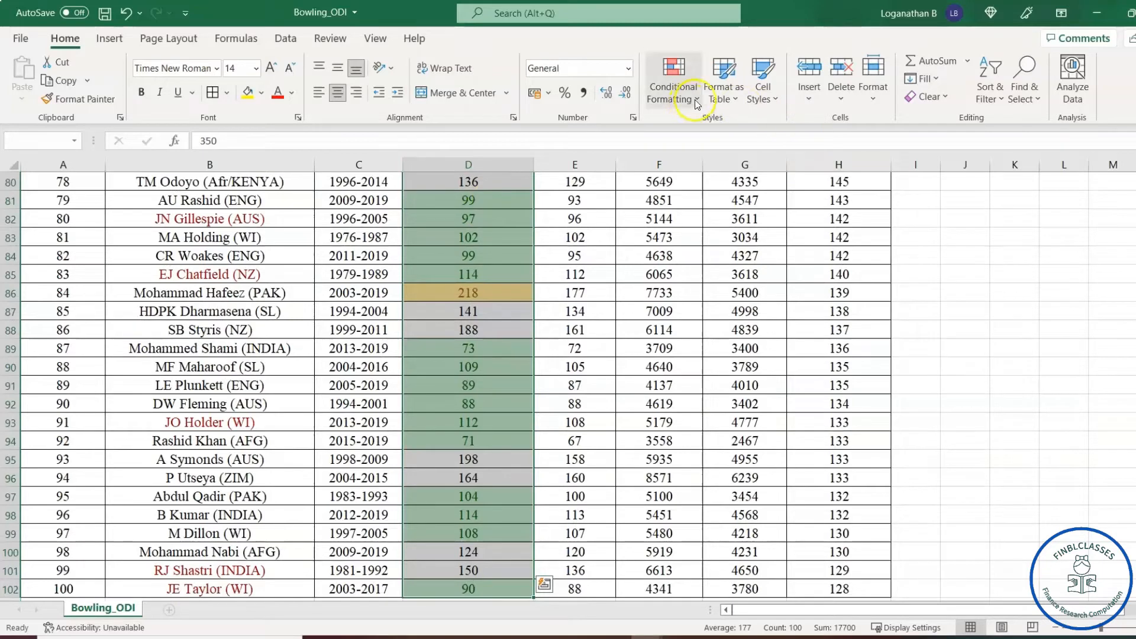
left_click(674, 82)
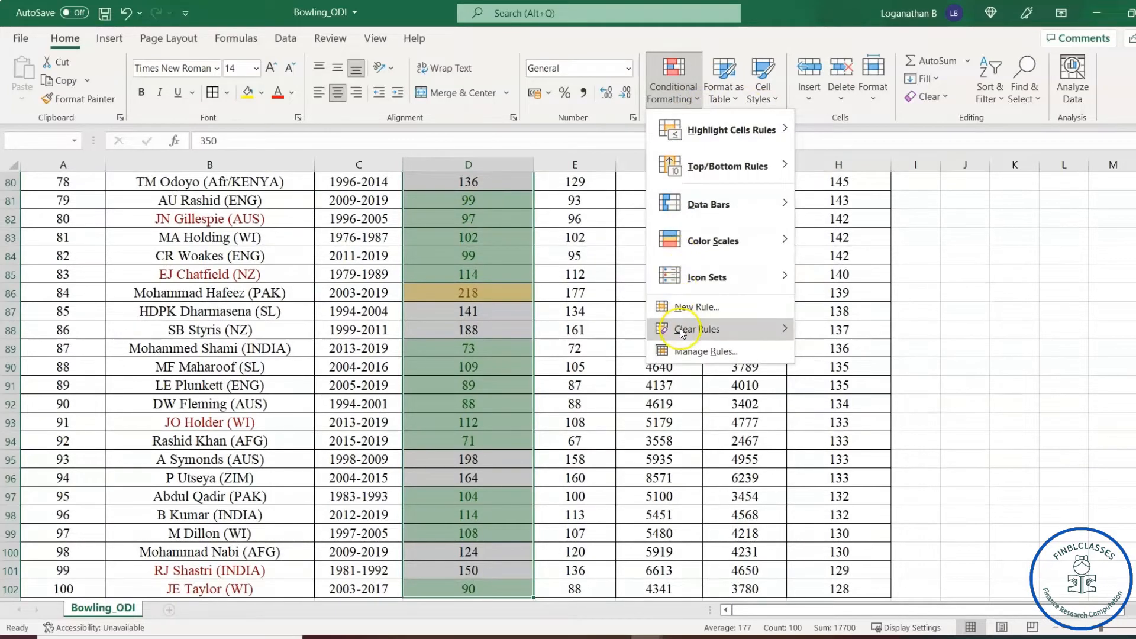
mouse_move(682, 332)
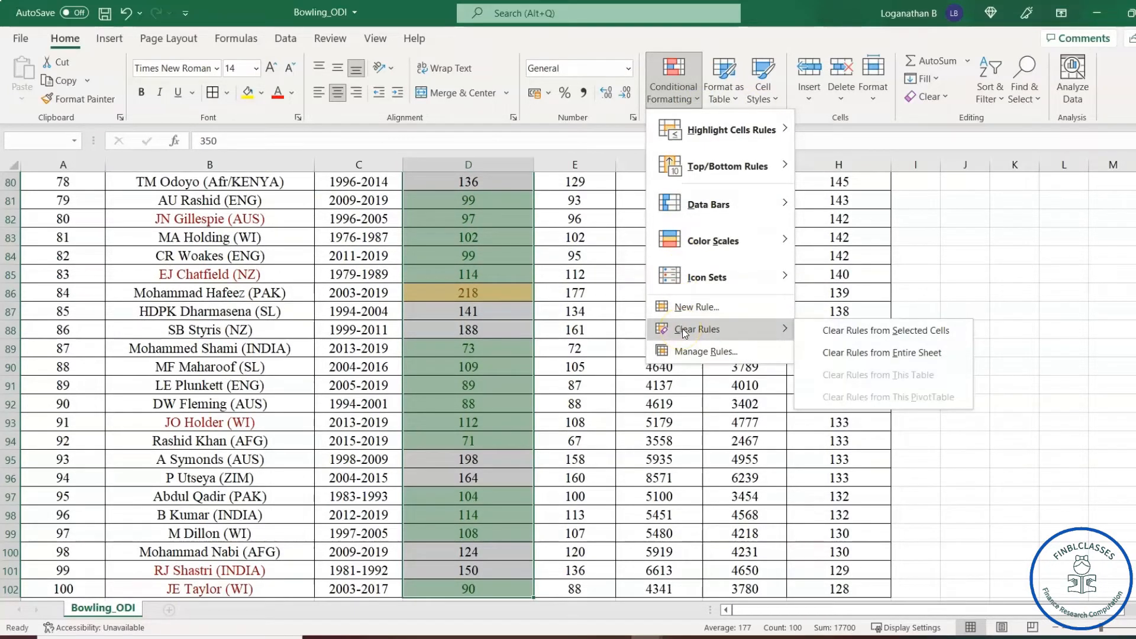
left_click(922, 333)
left_click(469, 311)
scroll(489, 323, "up", 20)
scroll(488, 323, "up", 4)
scroll(488, 320, "down", 8)
scroll(488, 320, "up", 8)
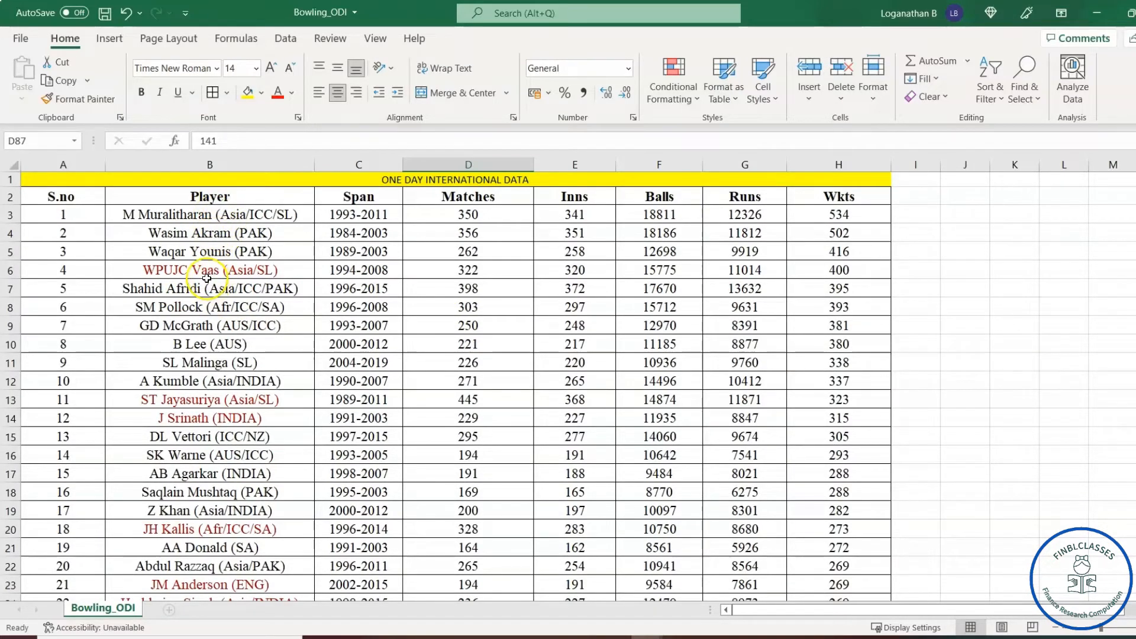
Step: Clear the conditional formatting rules from the Player entries, B3 to B102
left_click(174, 273)
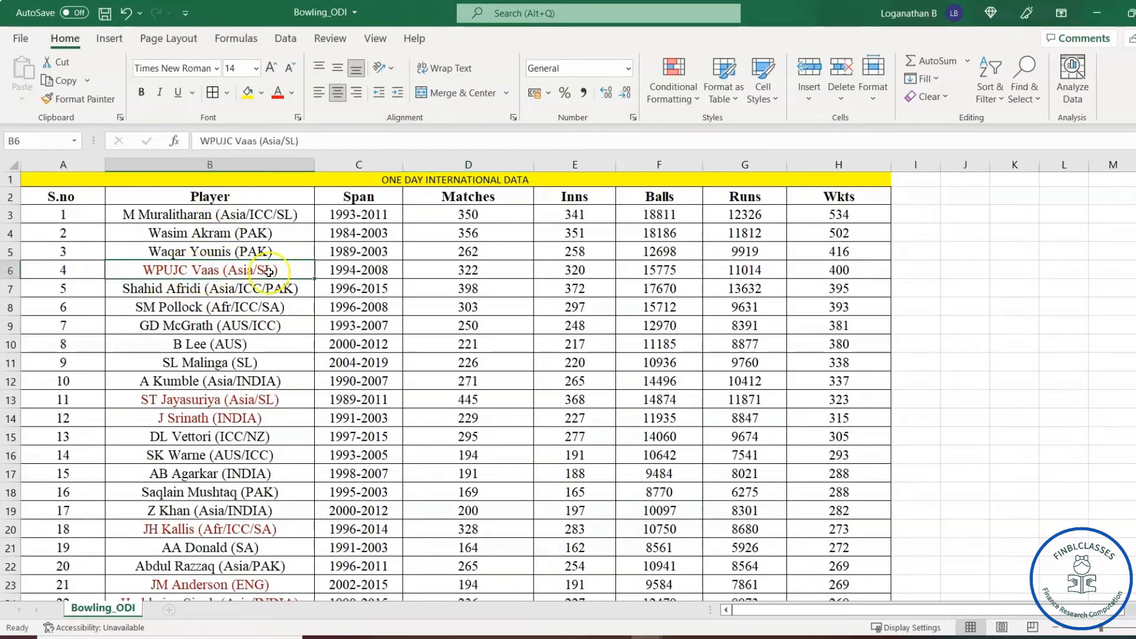
left_click(246, 216)
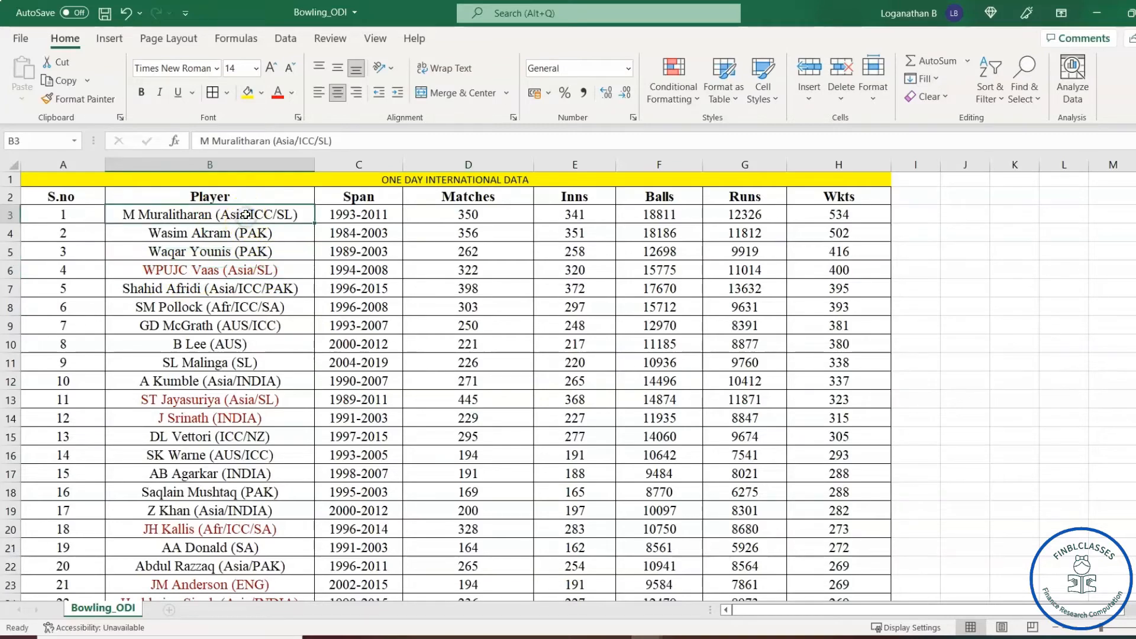
key("ctrl+shift+Down")
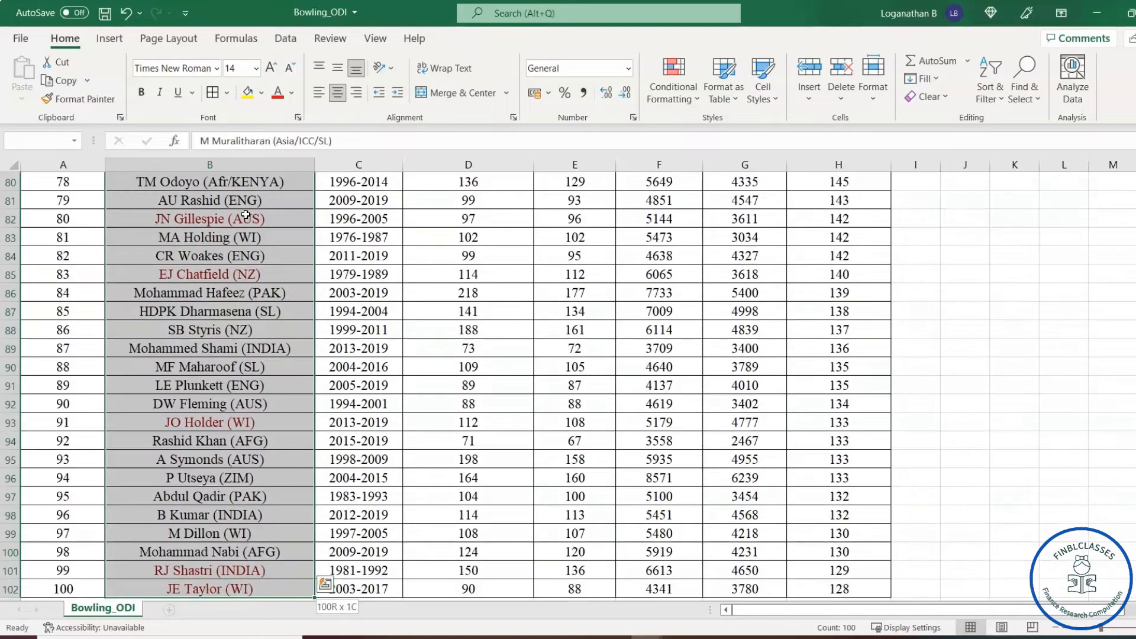
left_click(673, 83)
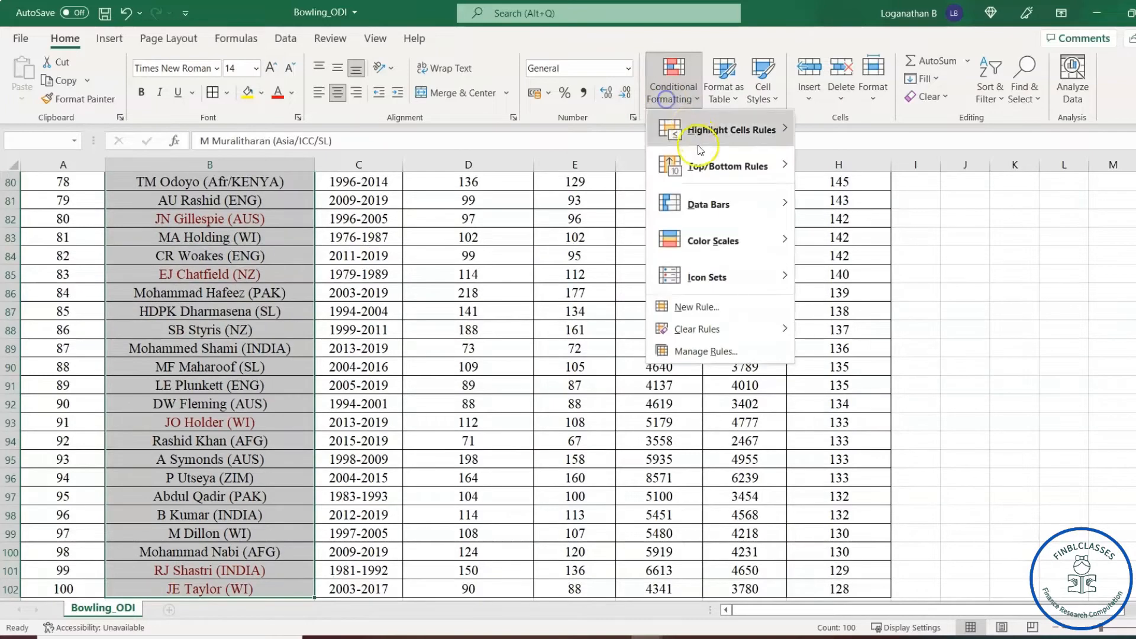
mouse_move(769, 329)
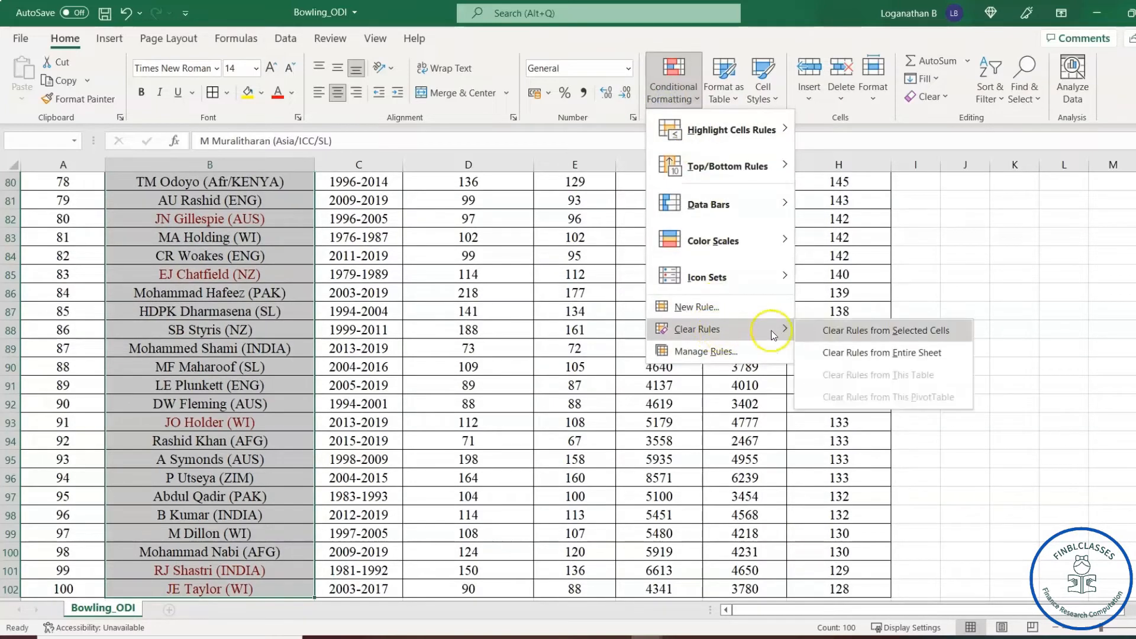
left_click(878, 332)
left_click(437, 308)
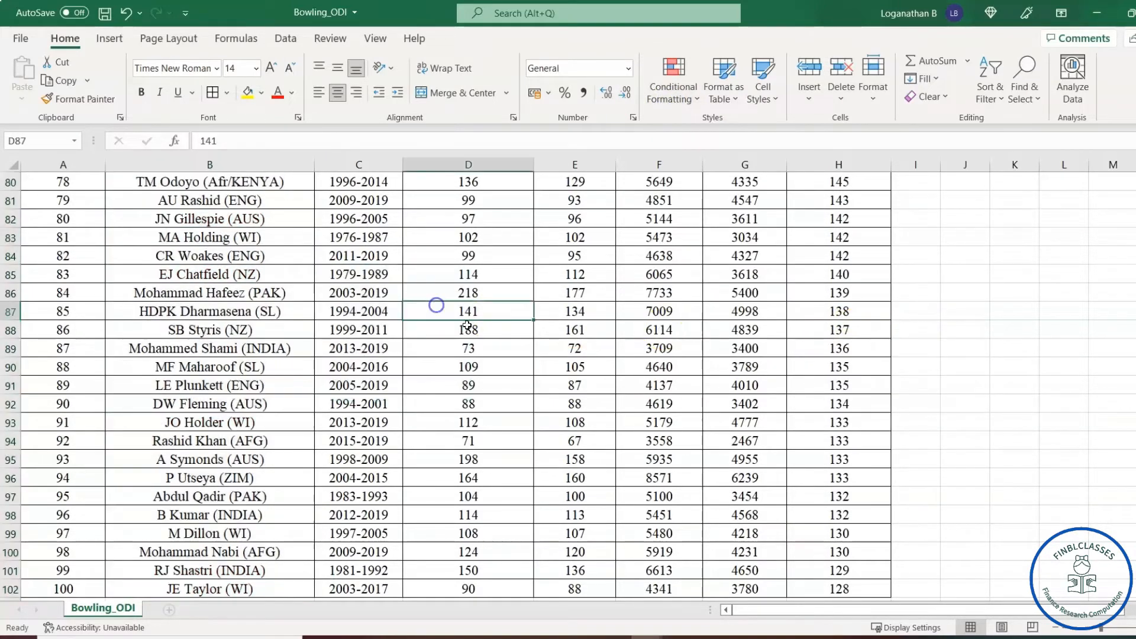
scroll(552, 351, "up", 20)
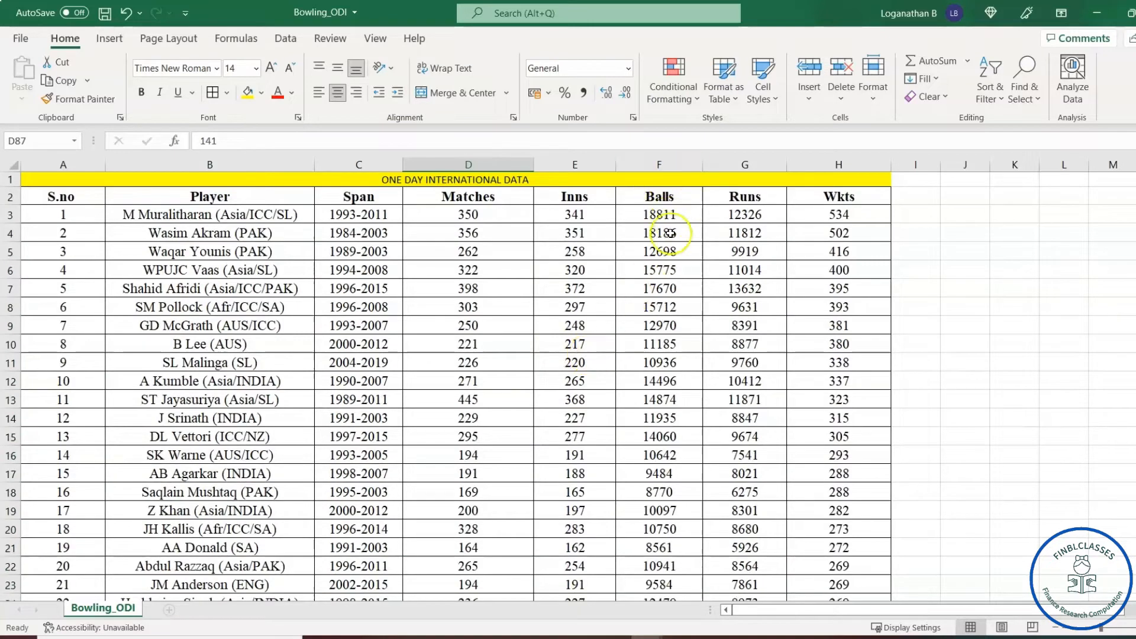
Step: Calculate the average of the Balls column in cell J5 with =AVERAGE(F3:F102)
left_click(628, 302)
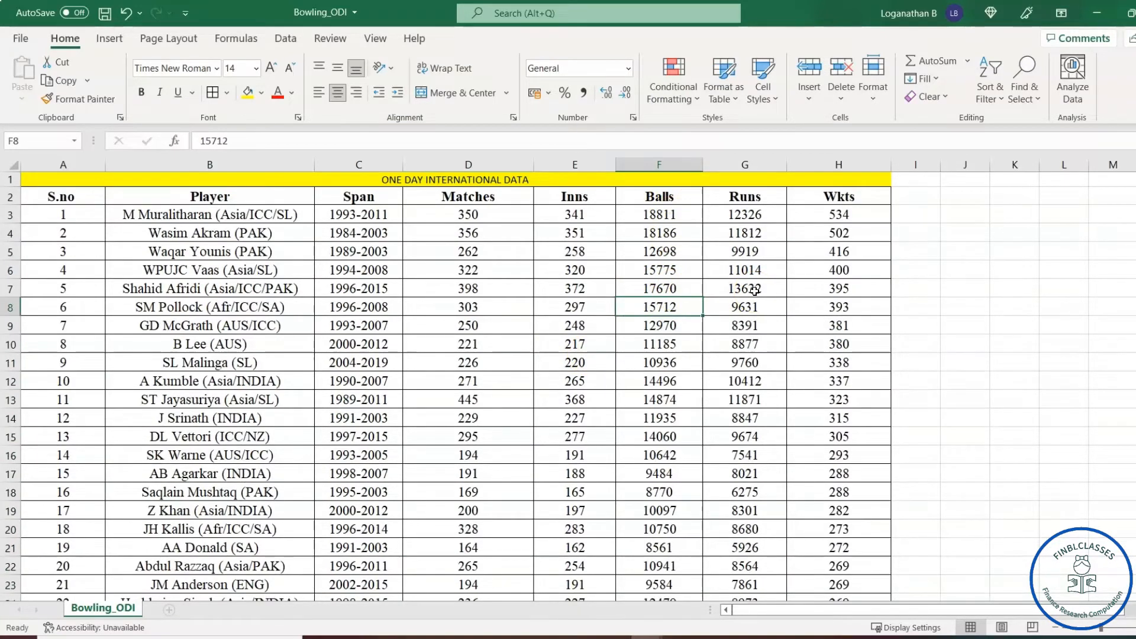
left_click(662, 234)
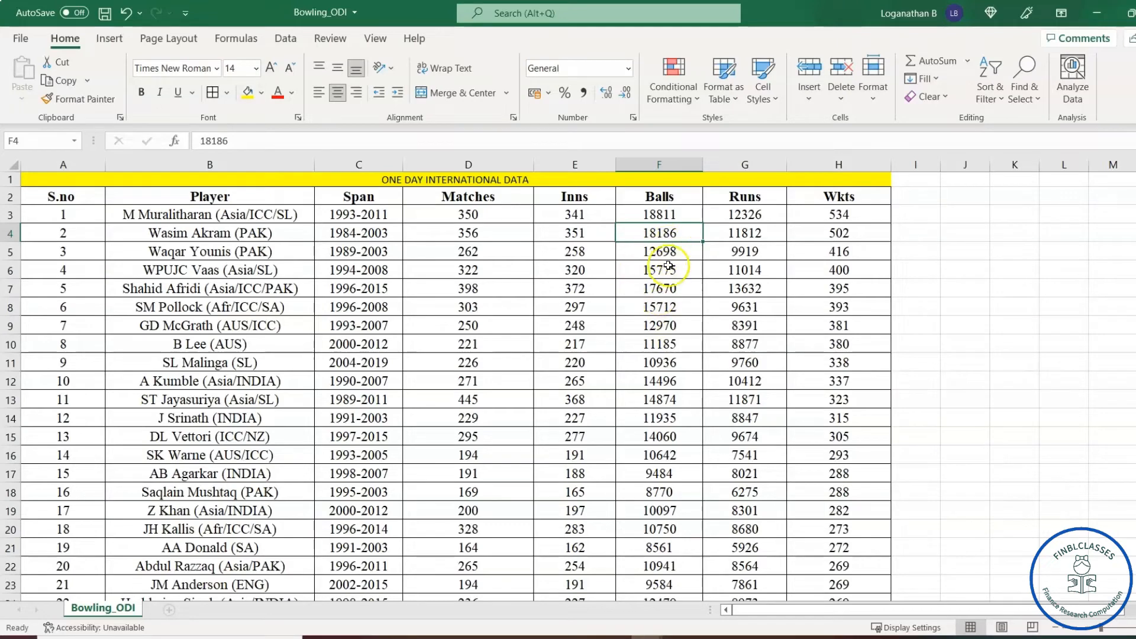
left_click(973, 254)
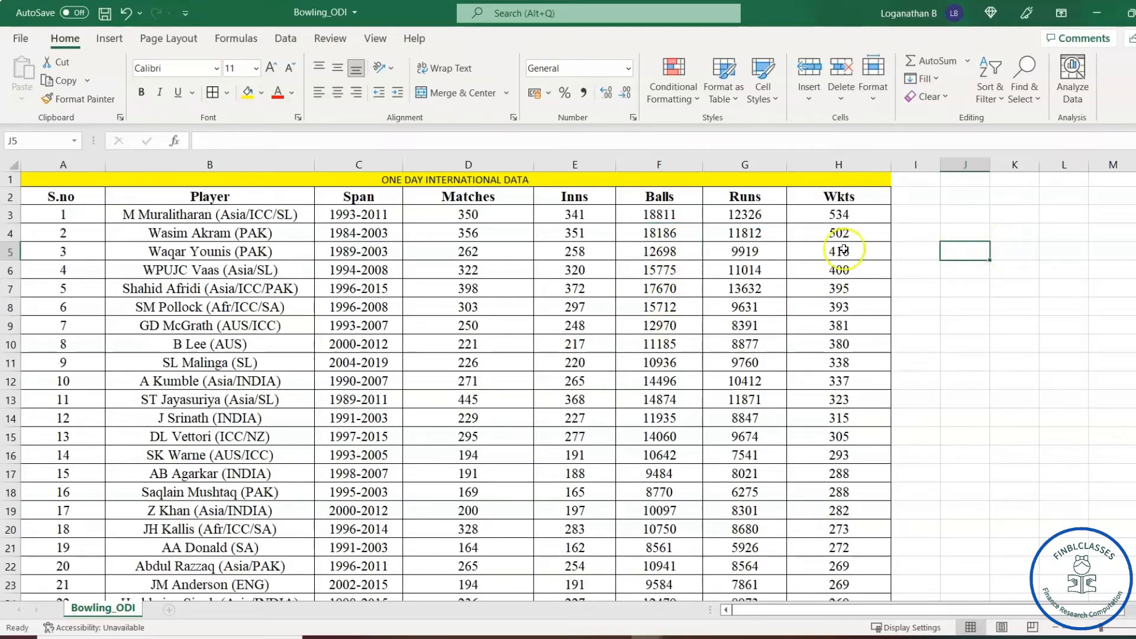
type("=")
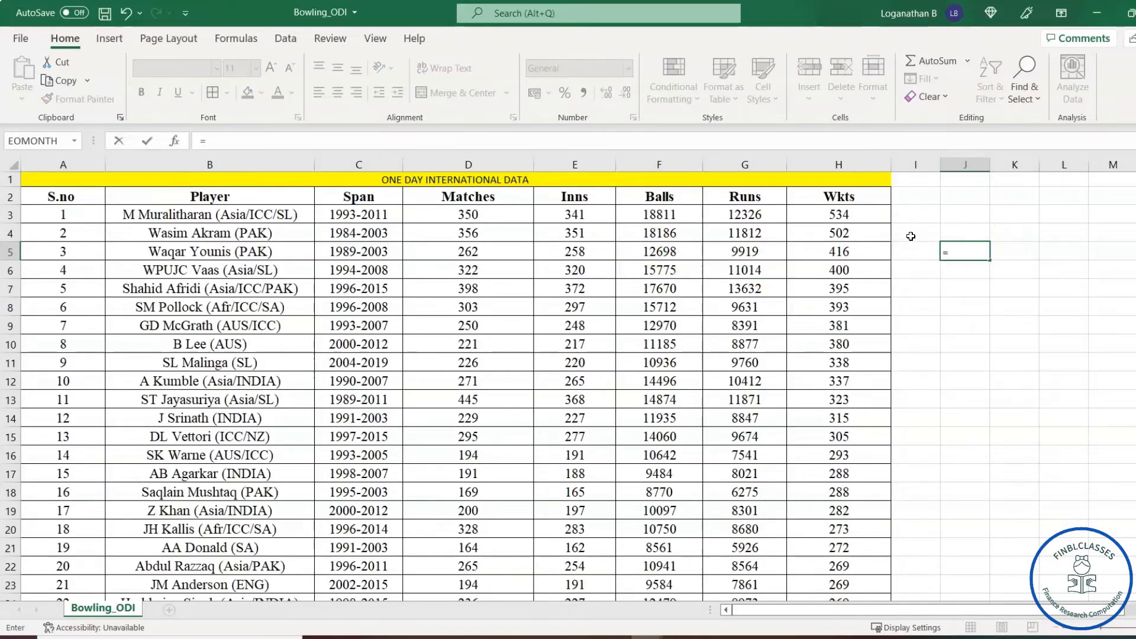
type("ave")
key("Down")
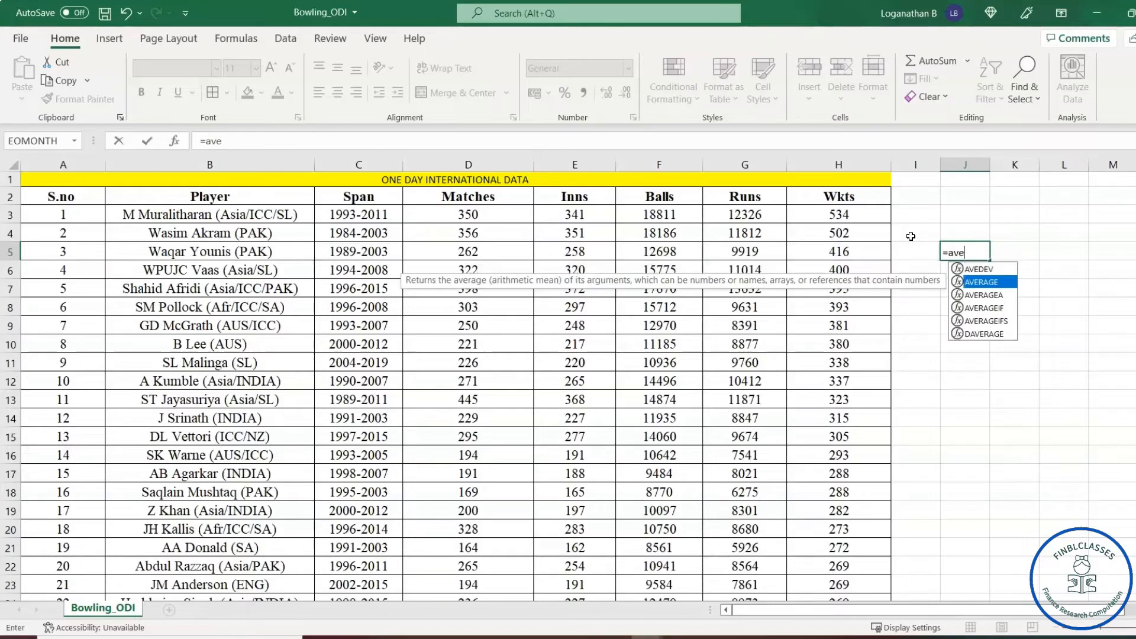
key("Tab")
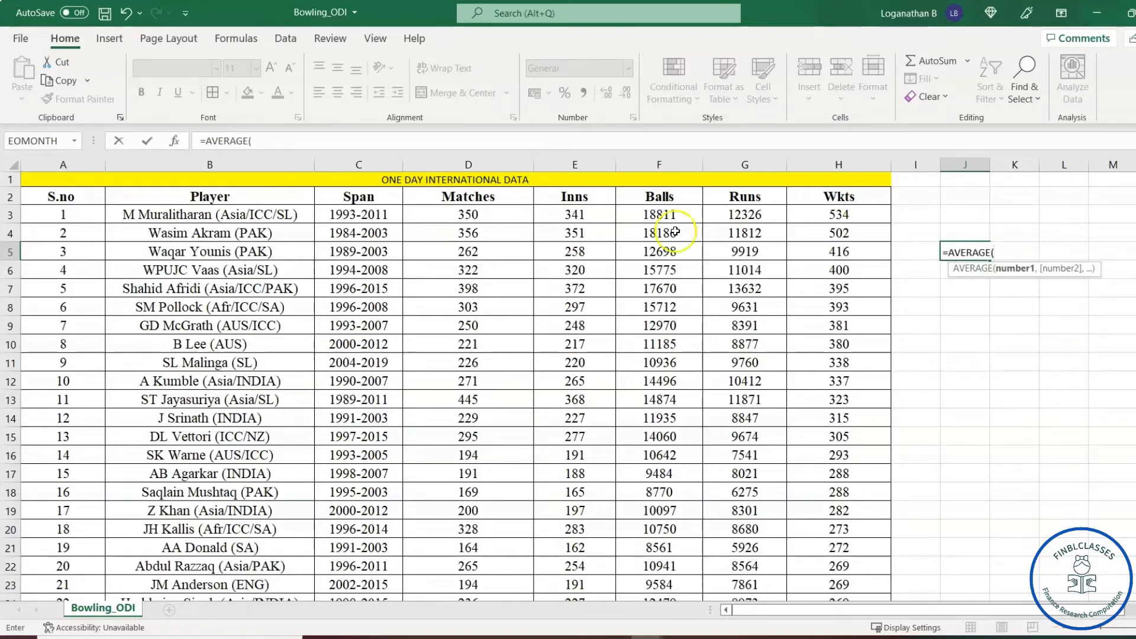
left_click(667, 213)
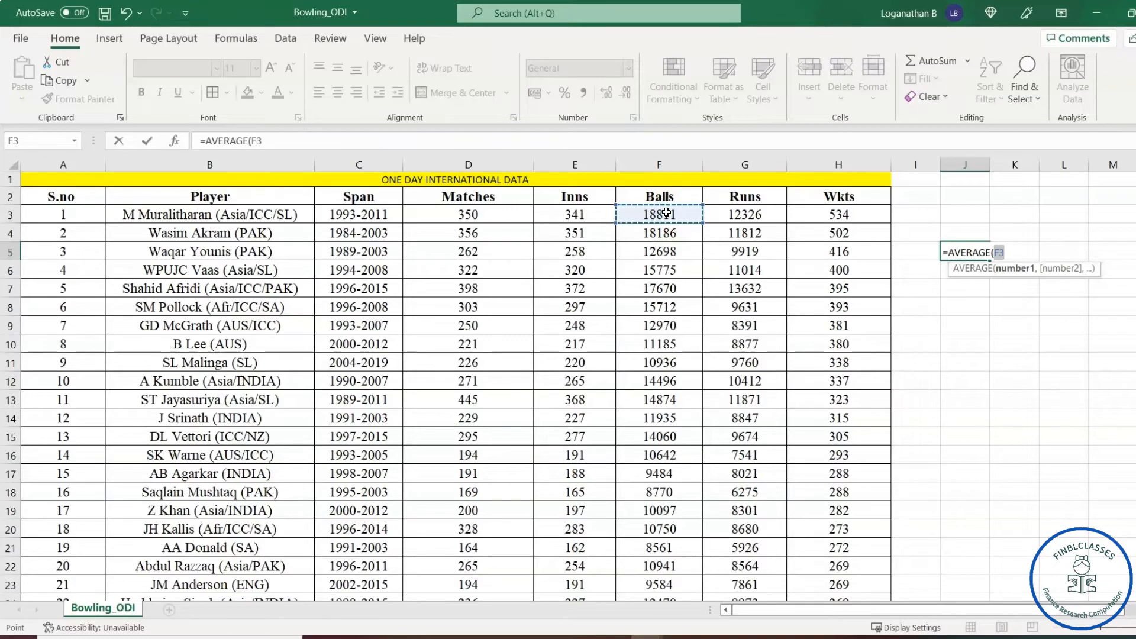
key("ctrl+shift+Down")
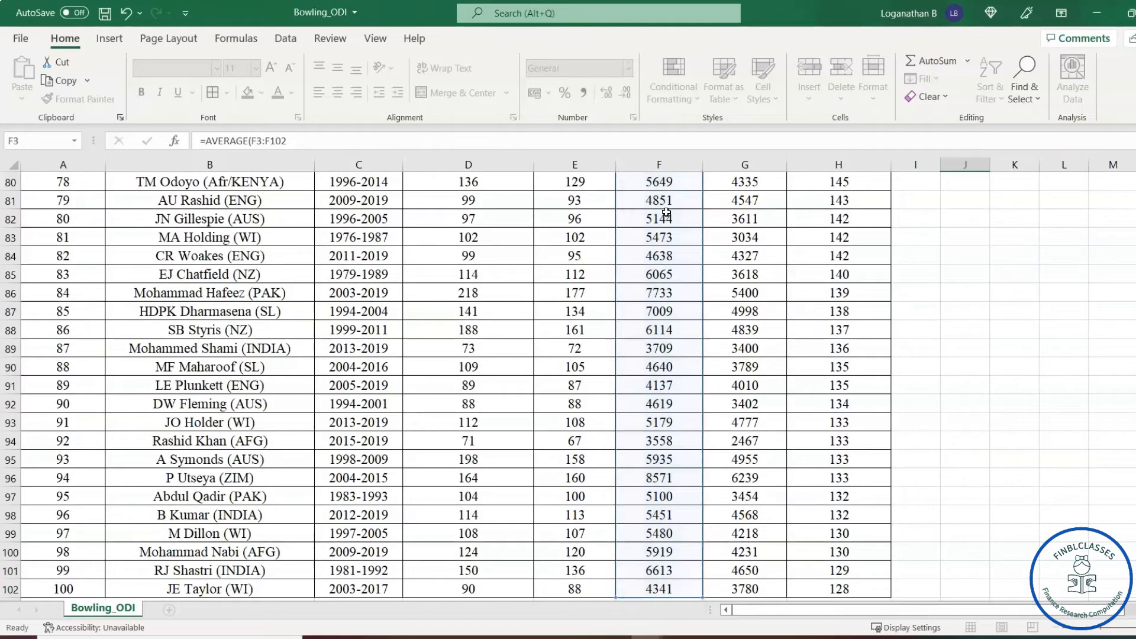
key("Return")
scroll(666, 212, "up", 2)
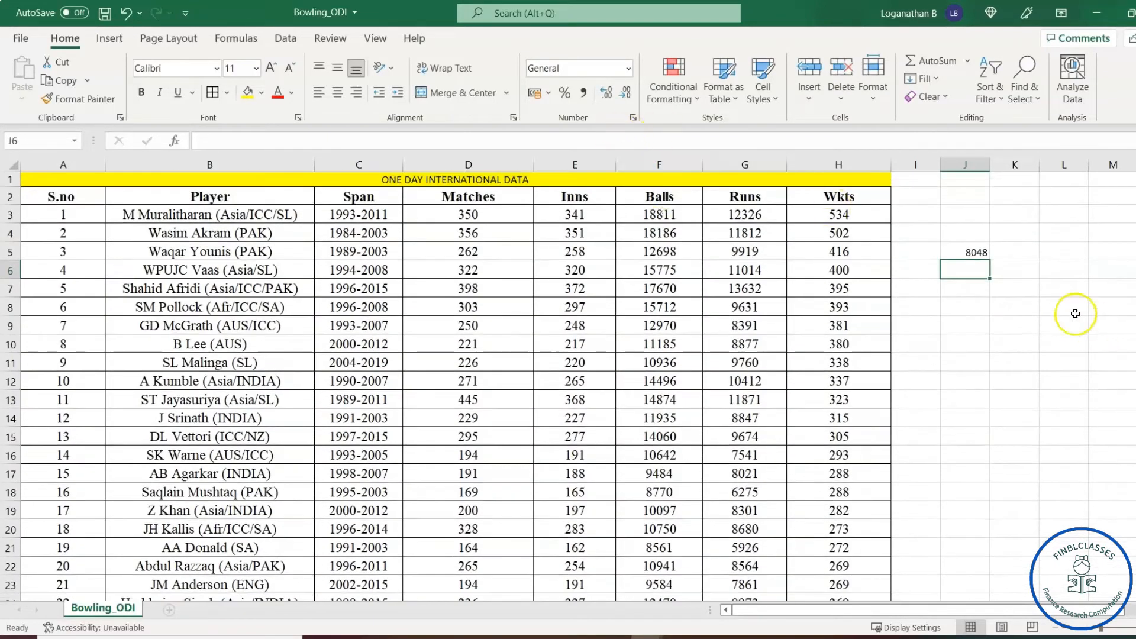
left_click(982, 255)
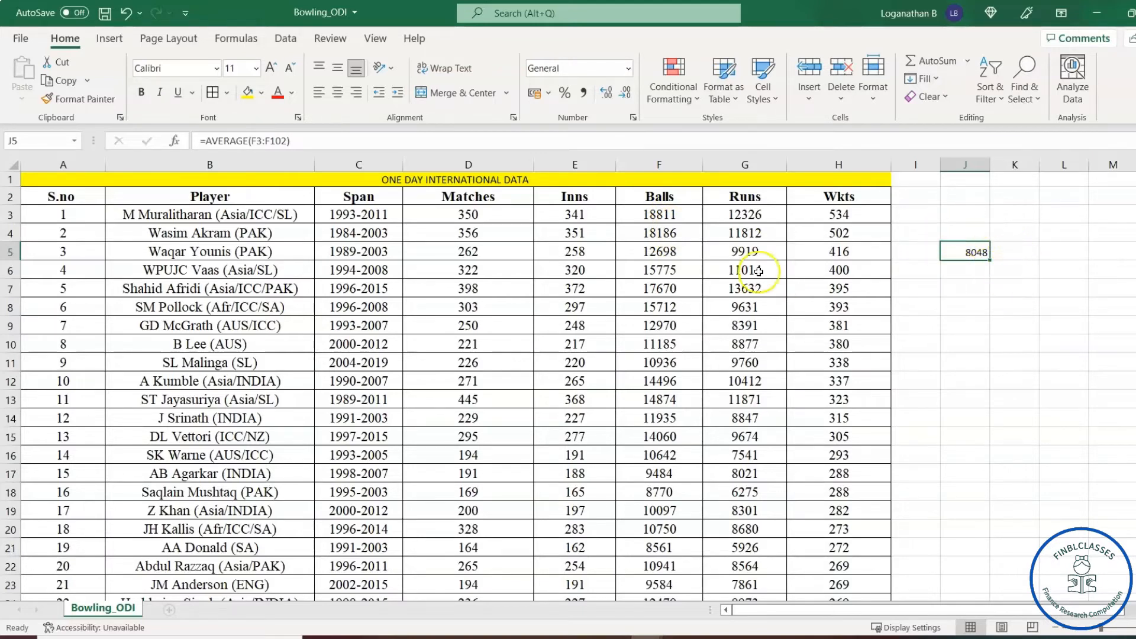
Step: Highlight the above-average Balls values in F3 to F102 with Light Red Fill with Dark Red Text and check the column
left_click(669, 219)
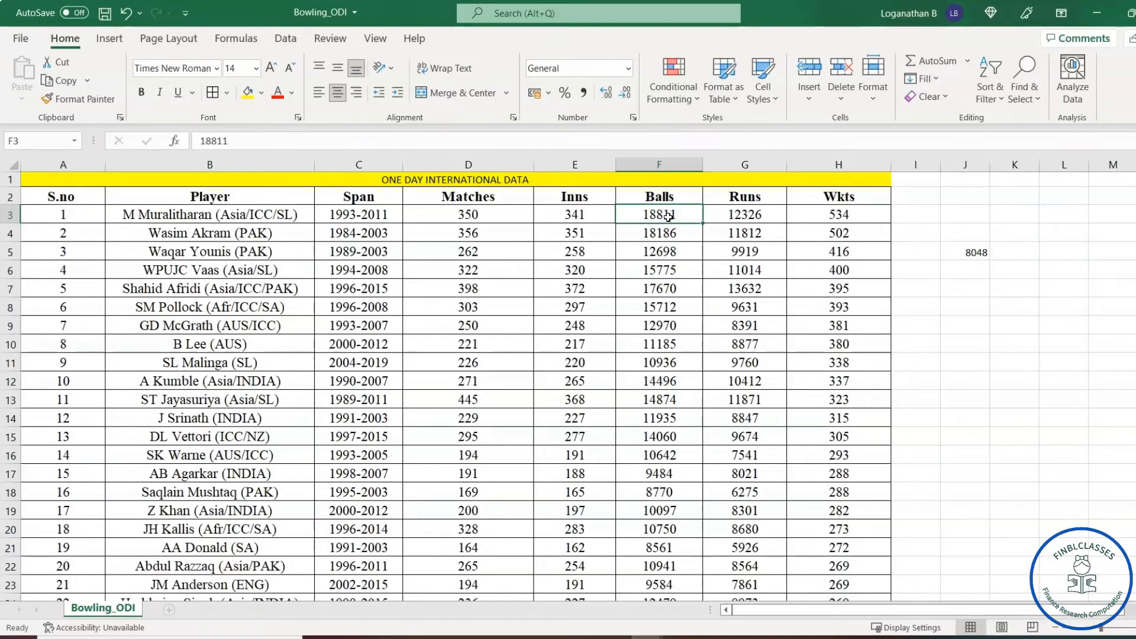
key("ctrl+shift+Down")
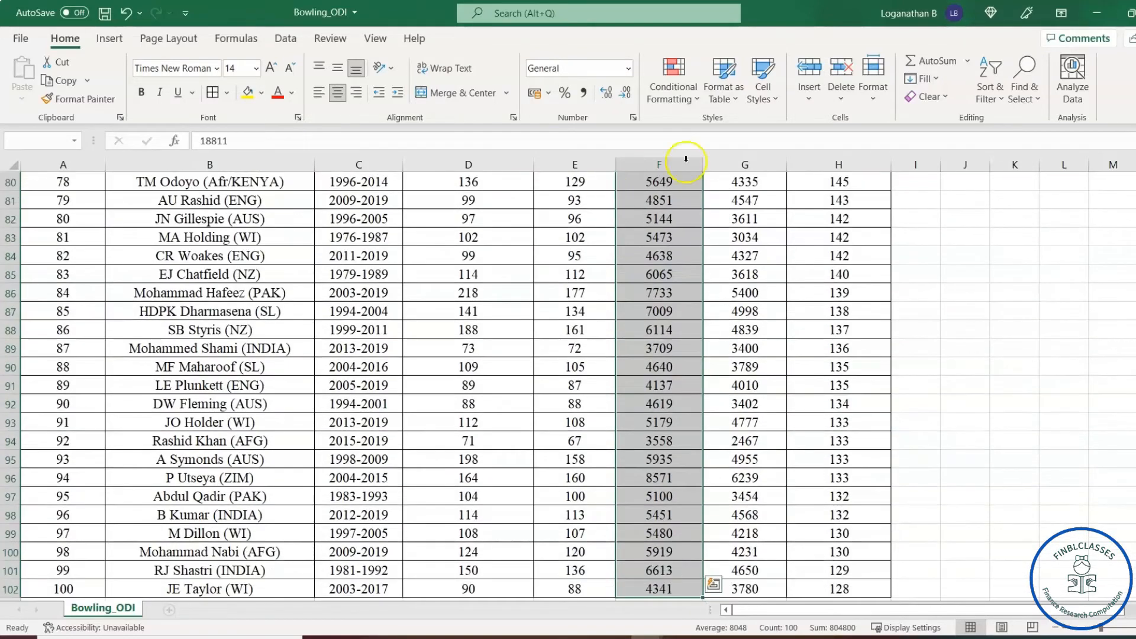
left_click(692, 101)
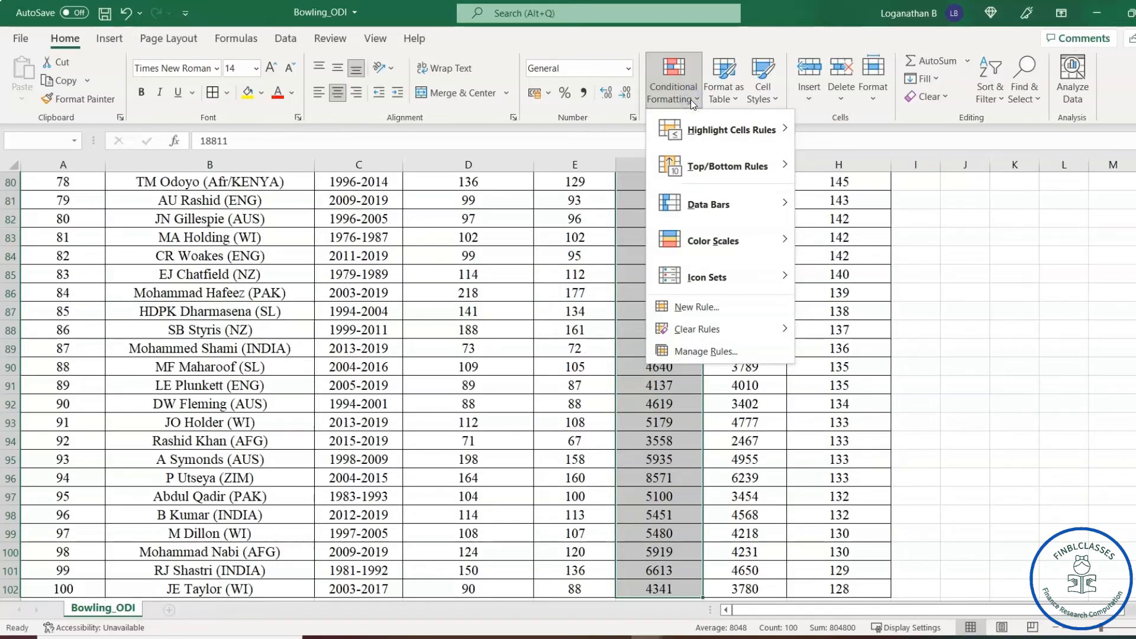
left_click(704, 166)
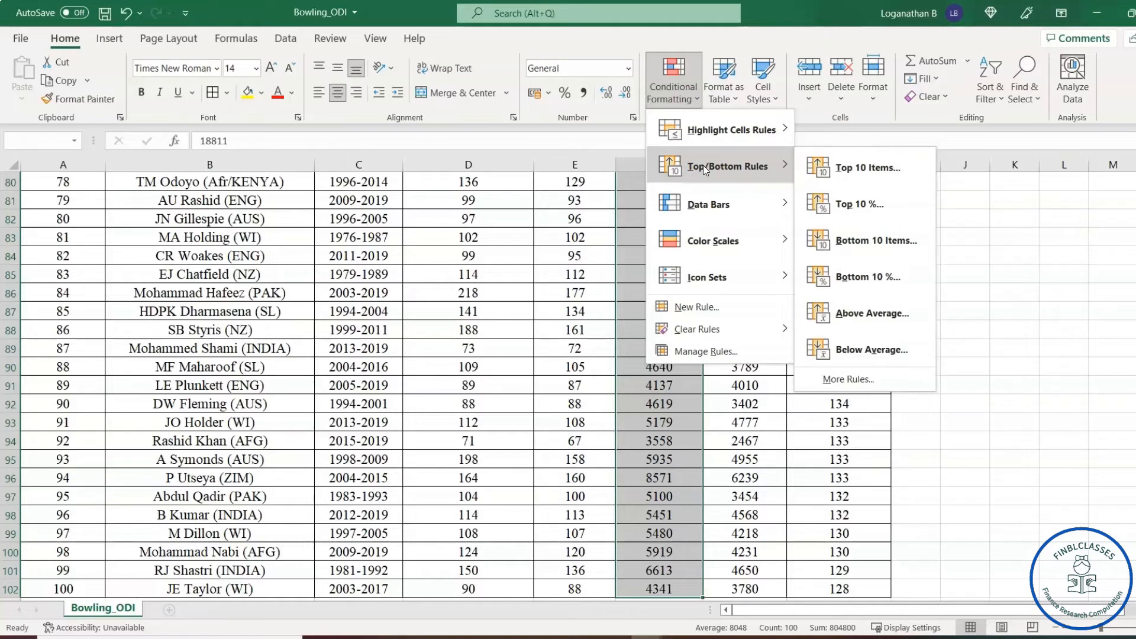
left_click(868, 286)
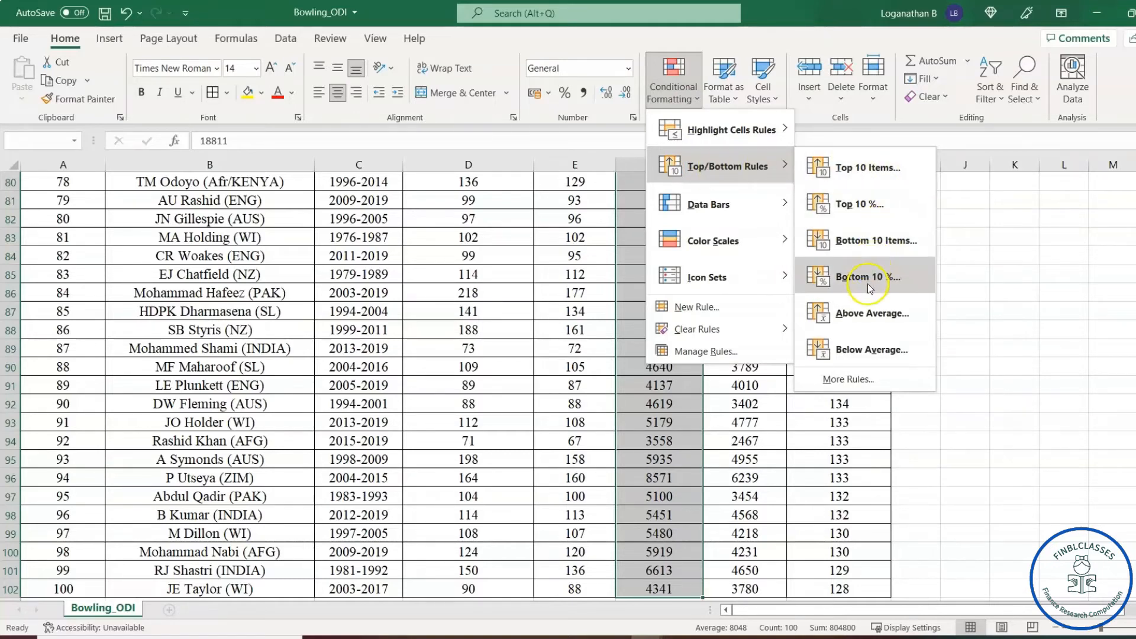
left_click(869, 314)
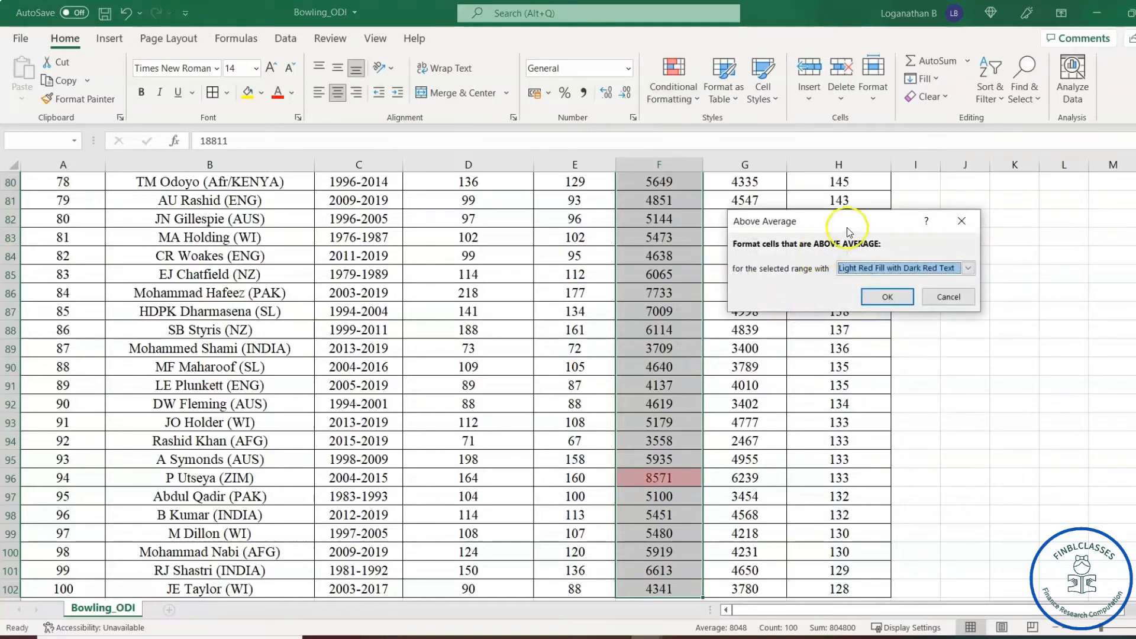
left_click_drag(877, 227, 941, 237)
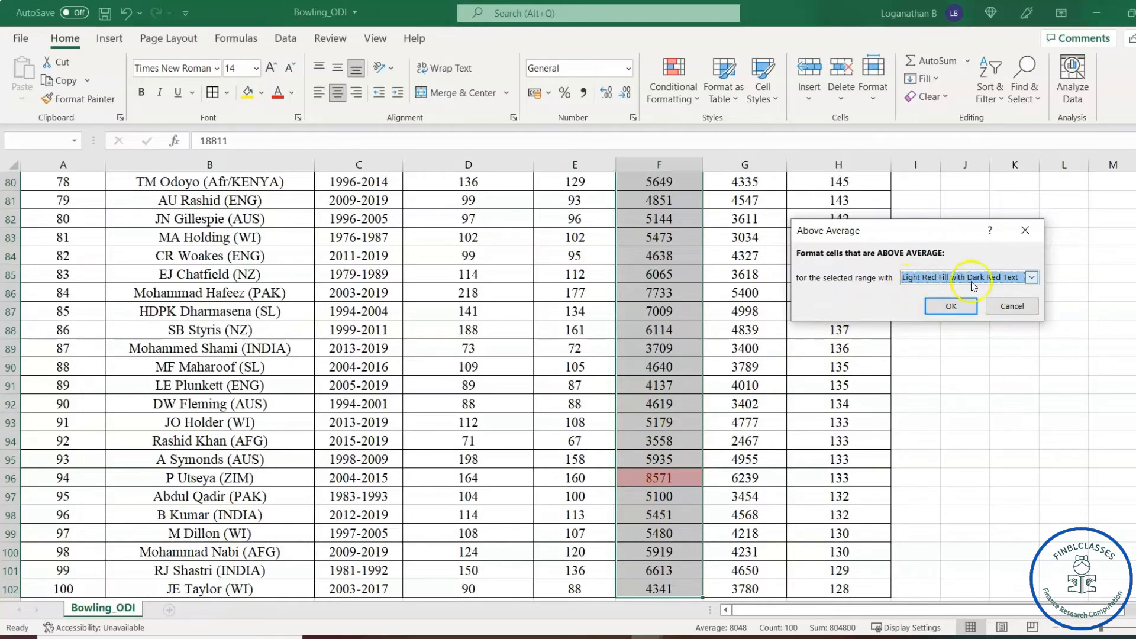
left_click(952, 307)
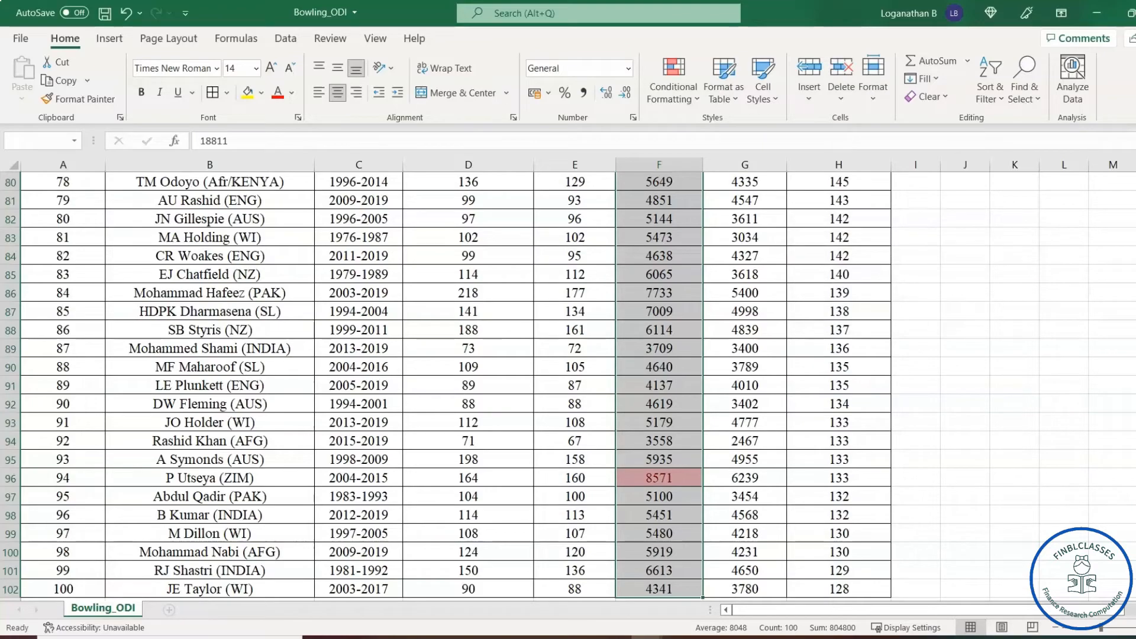
left_click_drag(1135, 542, 1135, 217)
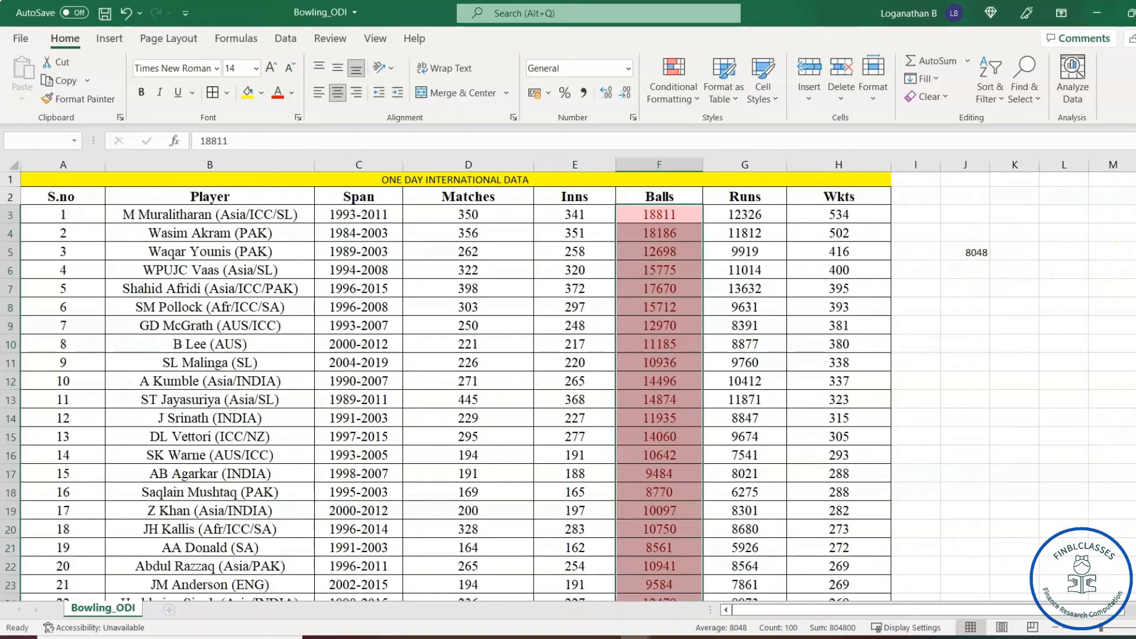
scroll(698, 443, "down", 5)
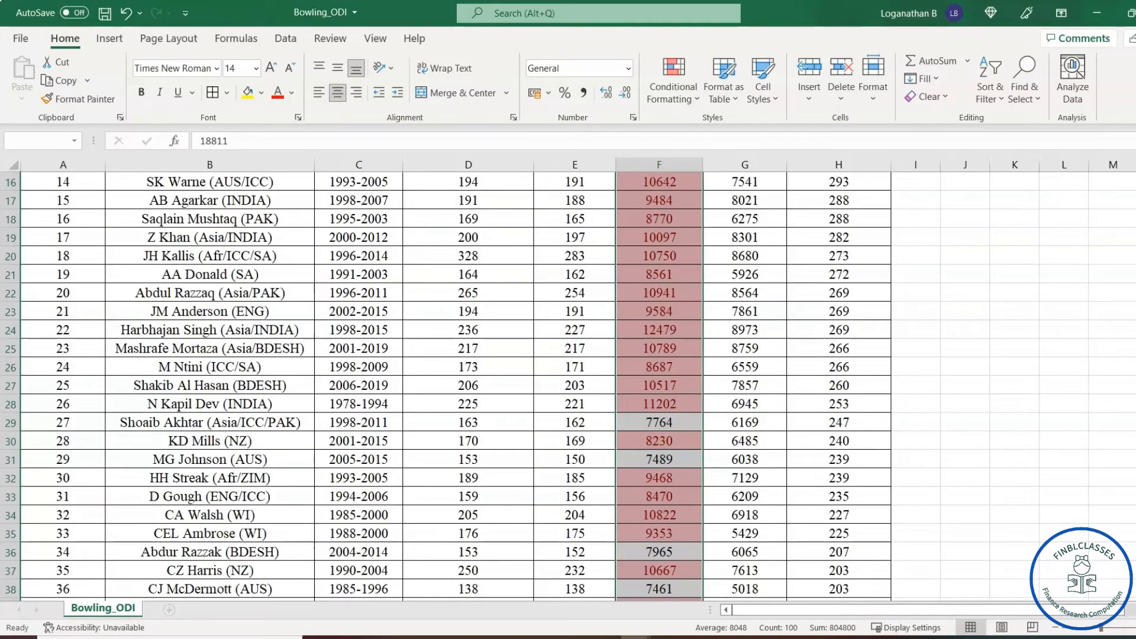
scroll(1122, 306, "up", 5)
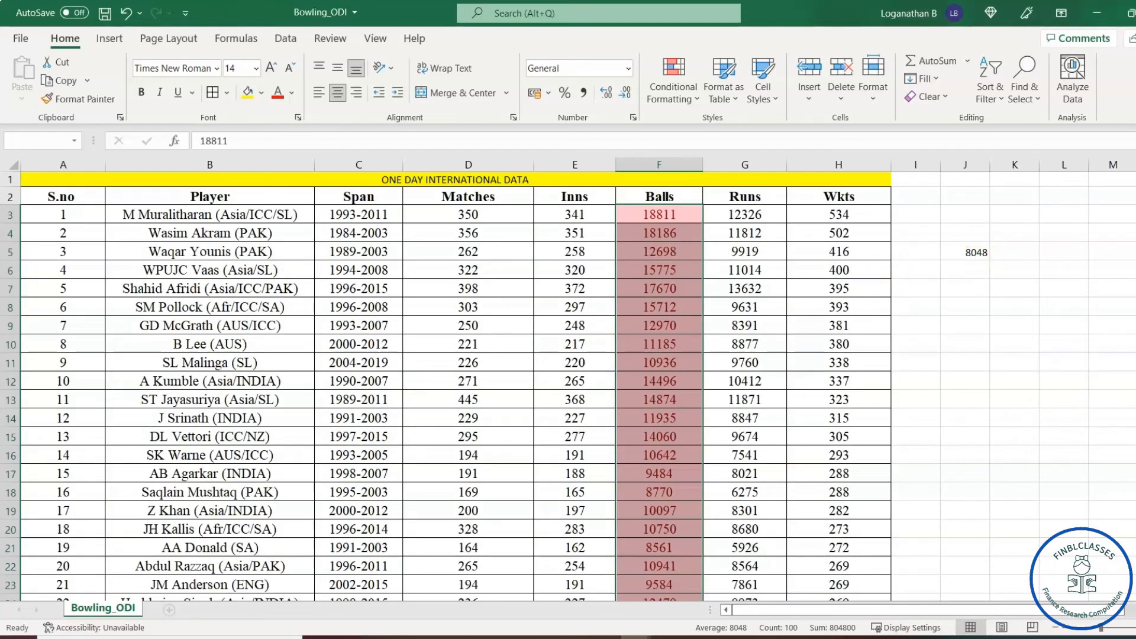
mouse_move(1135, 238)
left_mouse_down()
mouse_move(1135, 464)
mouse_move(1135, 238)
left_mouse_up()
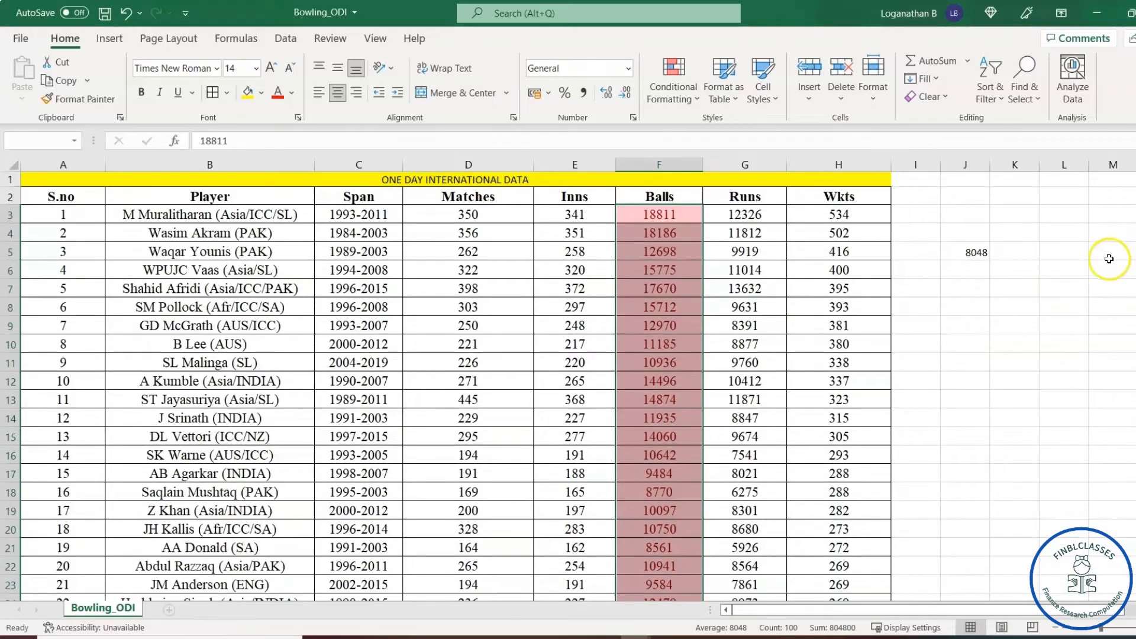
Step: Clear the conditional formatting rules from the Balls values, F3 to F102
left_click(661, 214)
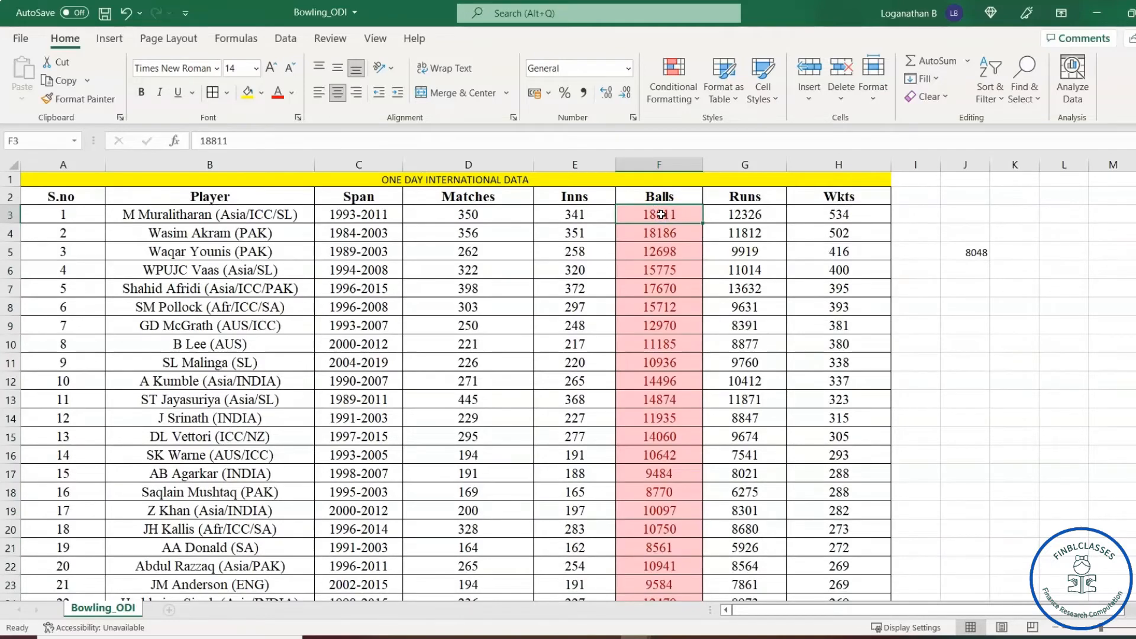
key("ctrl+shift+Down")
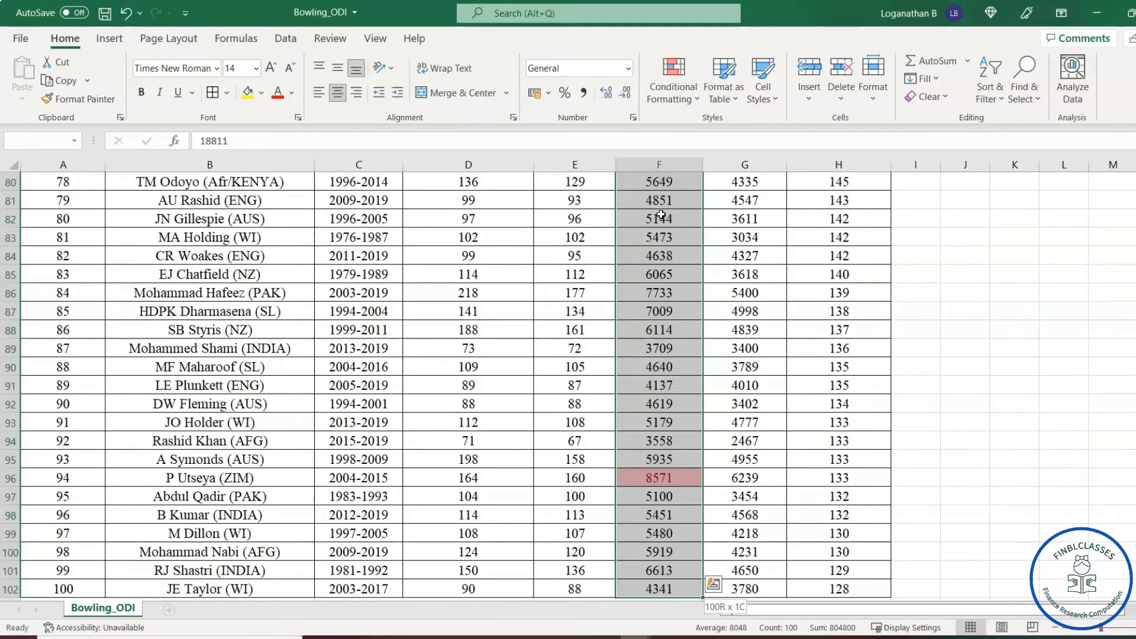
left_click(674, 83)
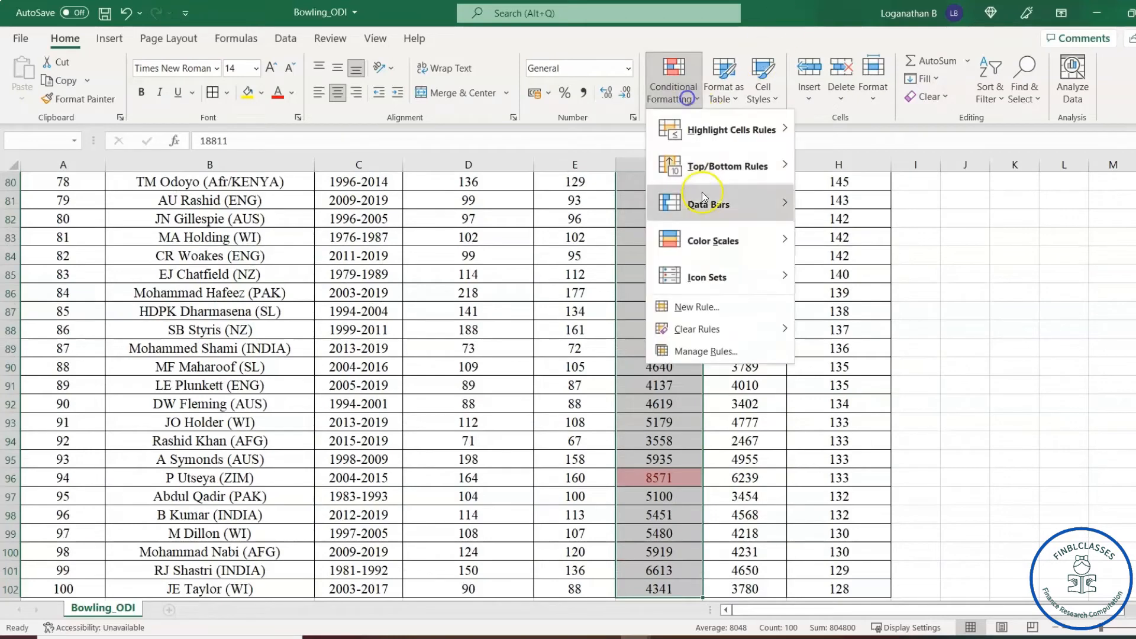
mouse_move(709, 333)
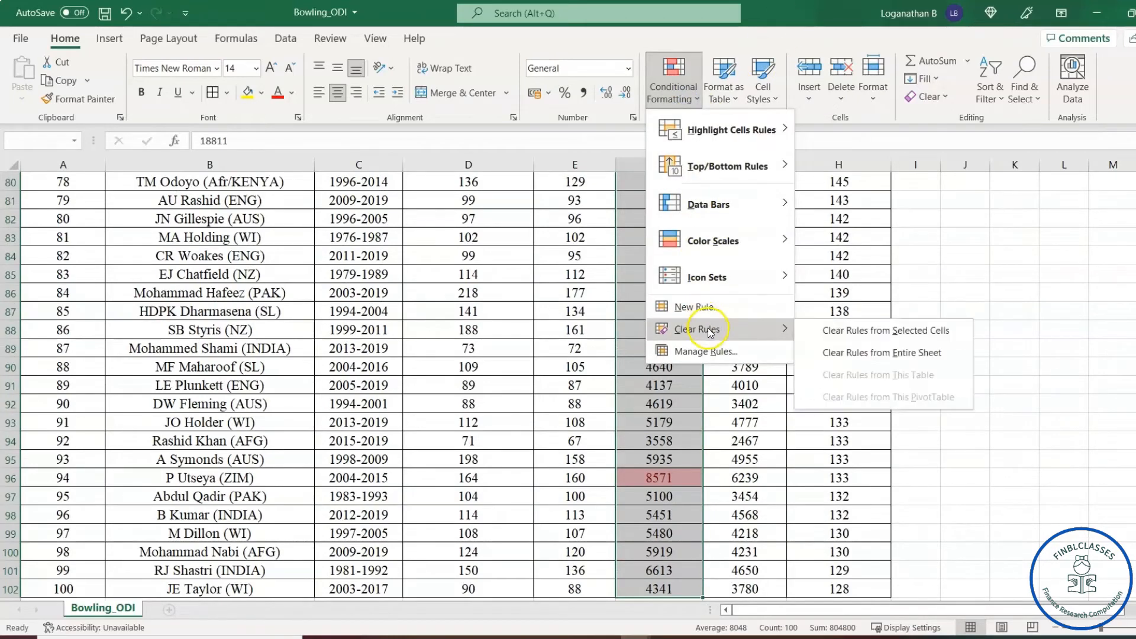
left_click(884, 332)
left_click(667, 353)
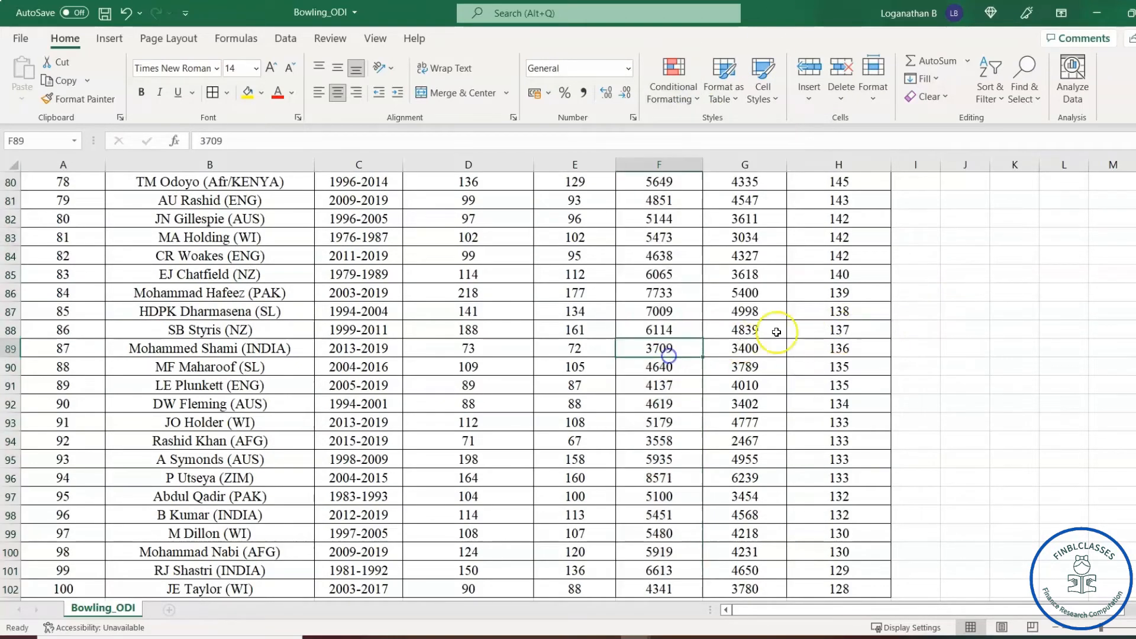
scroll(740, 342, "up", 20)
Step: Highlight the below-average Balls values in F3 to F102 with Light Red Fill with Dark Red Text
left_click(669, 214)
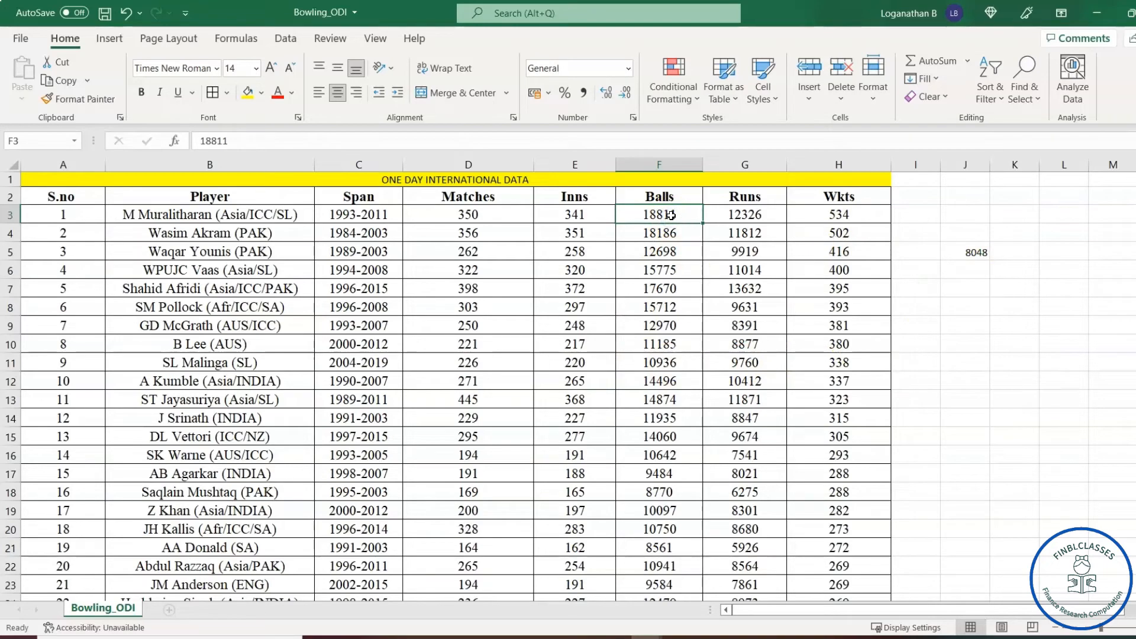
key("ctrl+shift+Down")
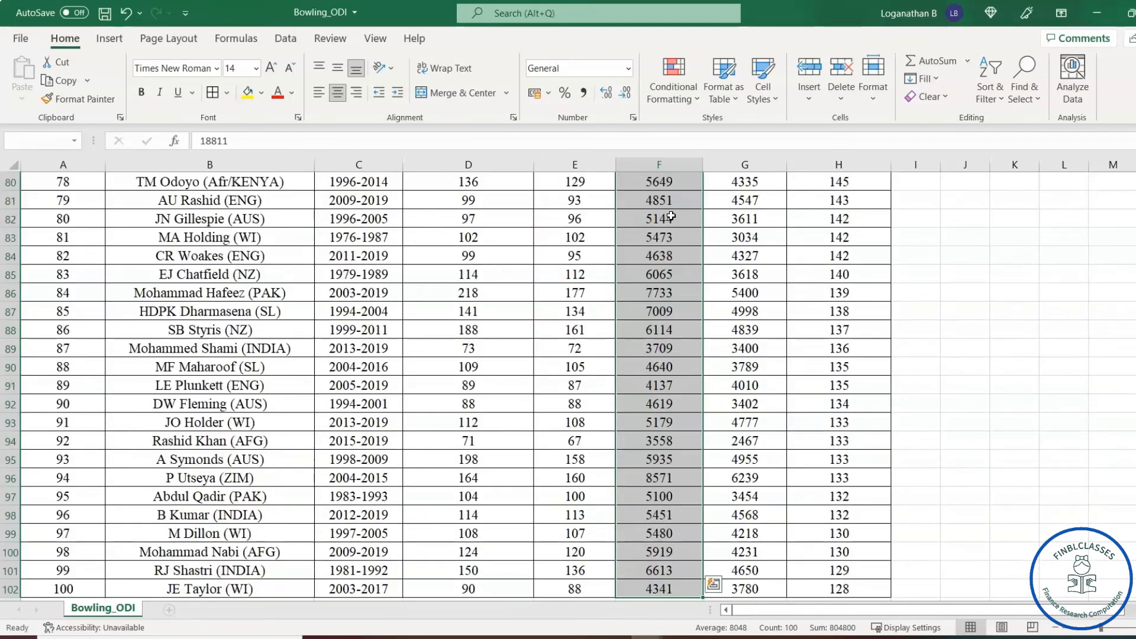
left_click(698, 98)
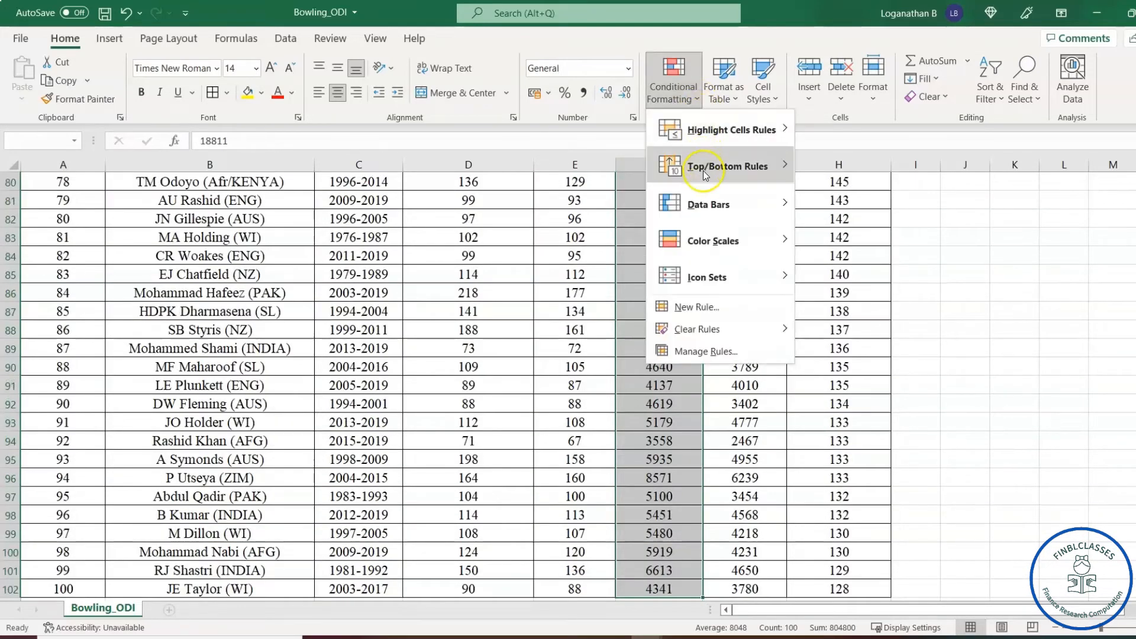
mouse_move(703, 171)
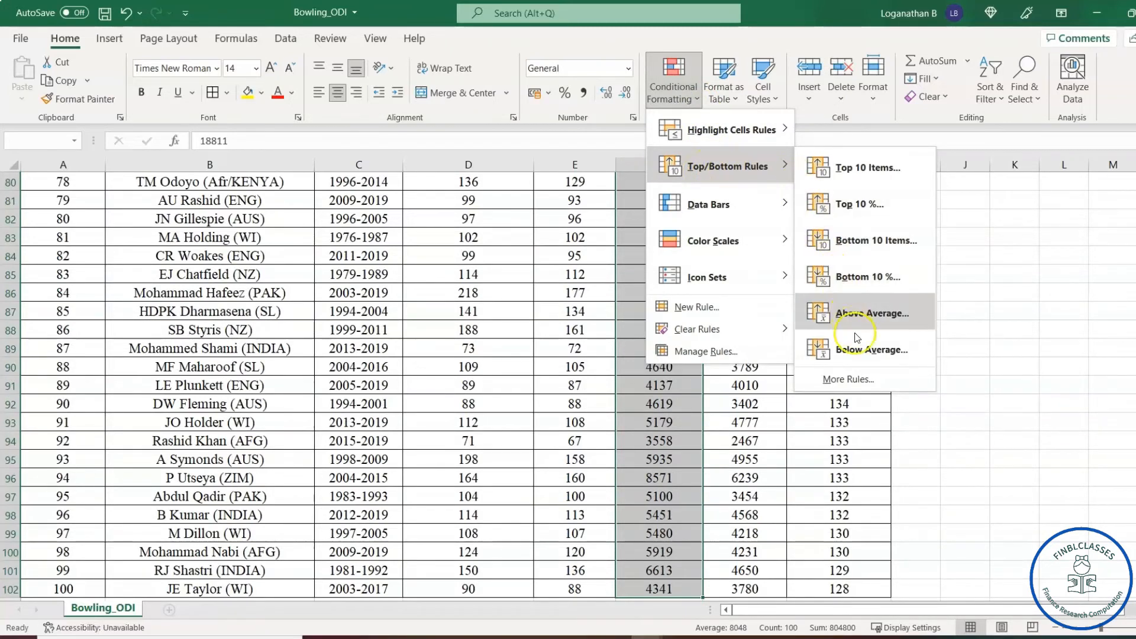
left_click(876, 351)
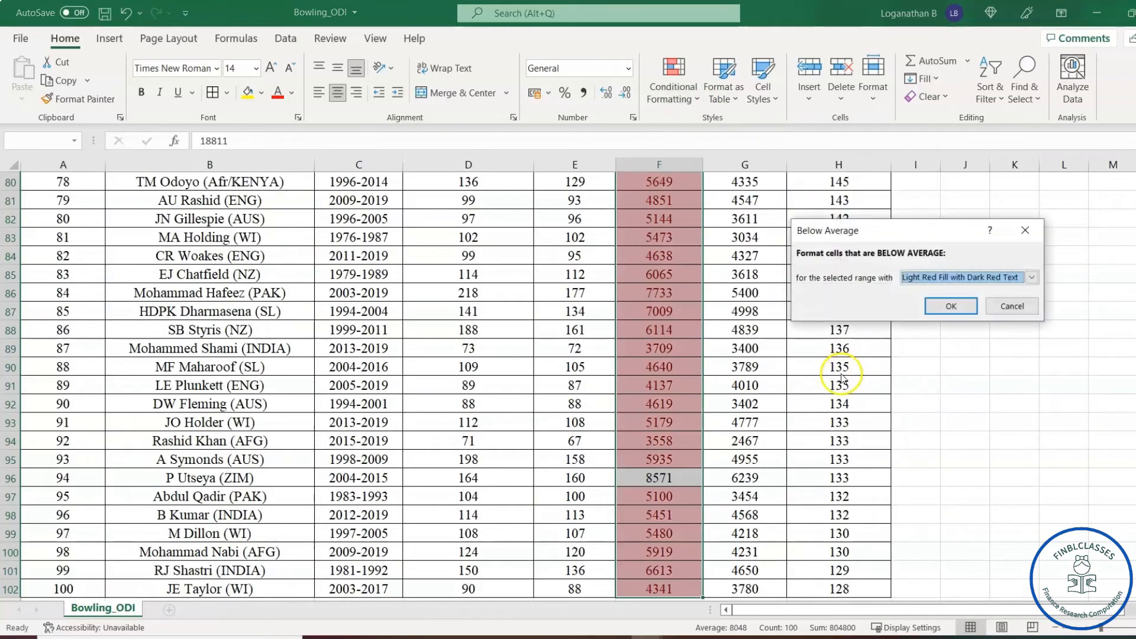
left_click(953, 306)
left_click(967, 368)
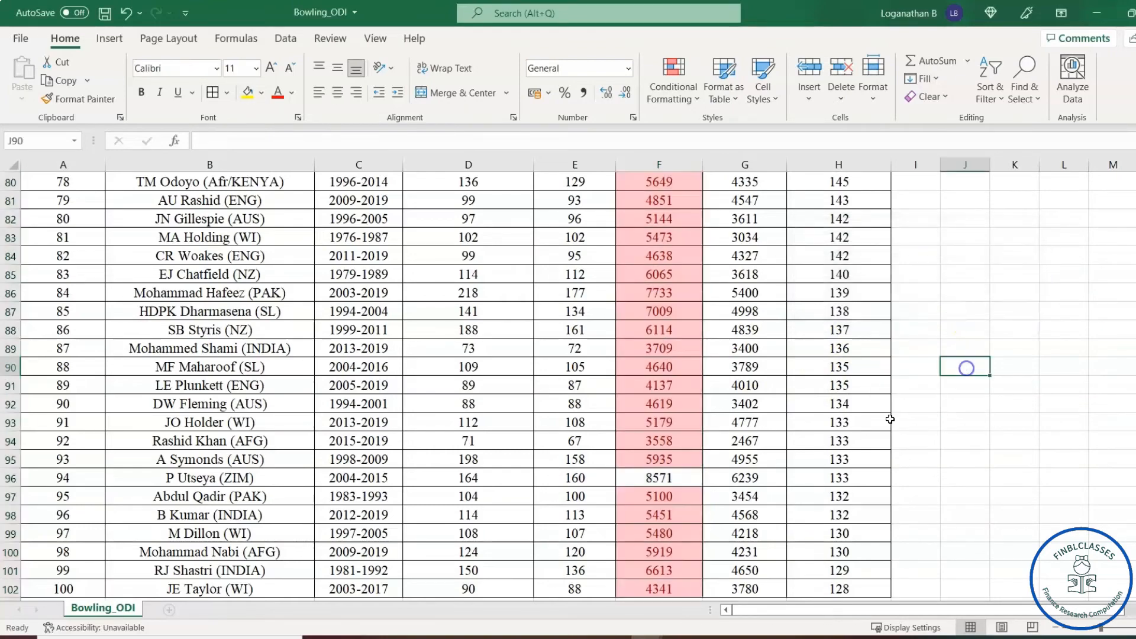
Step: Examine which Balls values the below-average rule has highlighted, comparing them with the average in J5
scroll(687, 390, "up", 15)
scroll(687, 391, "up", 11)
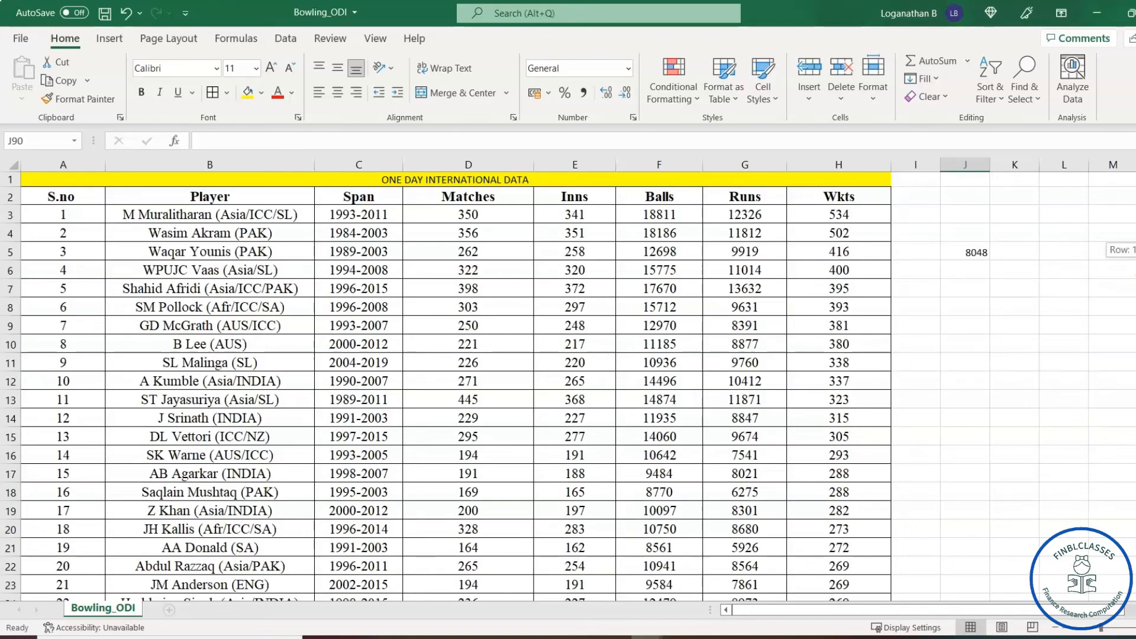
scroll(569, 385, "down", 5)
scroll(569, 385, "down", 2)
scroll(568, 385, "down", 2)
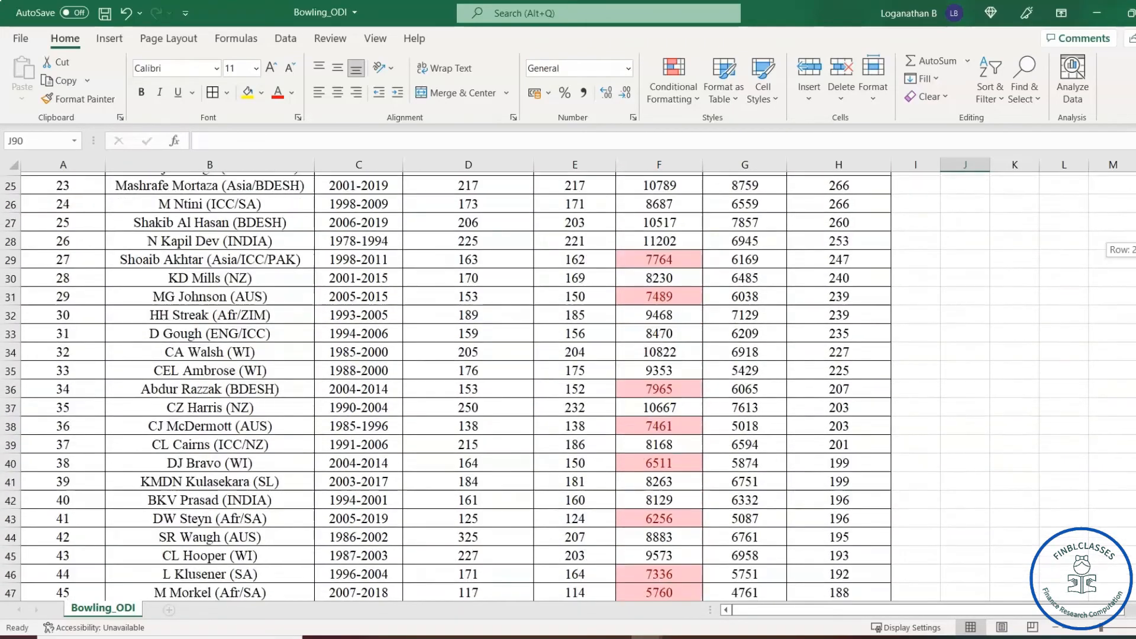
scroll(568, 385, "down", 1)
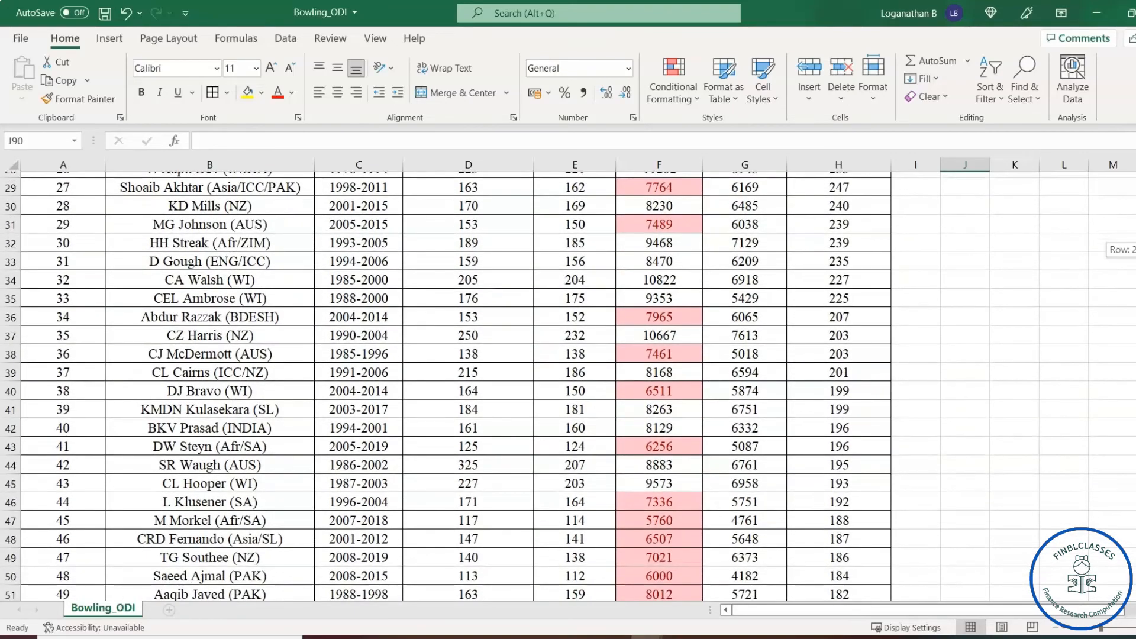
scroll(569, 385, "down", 3)
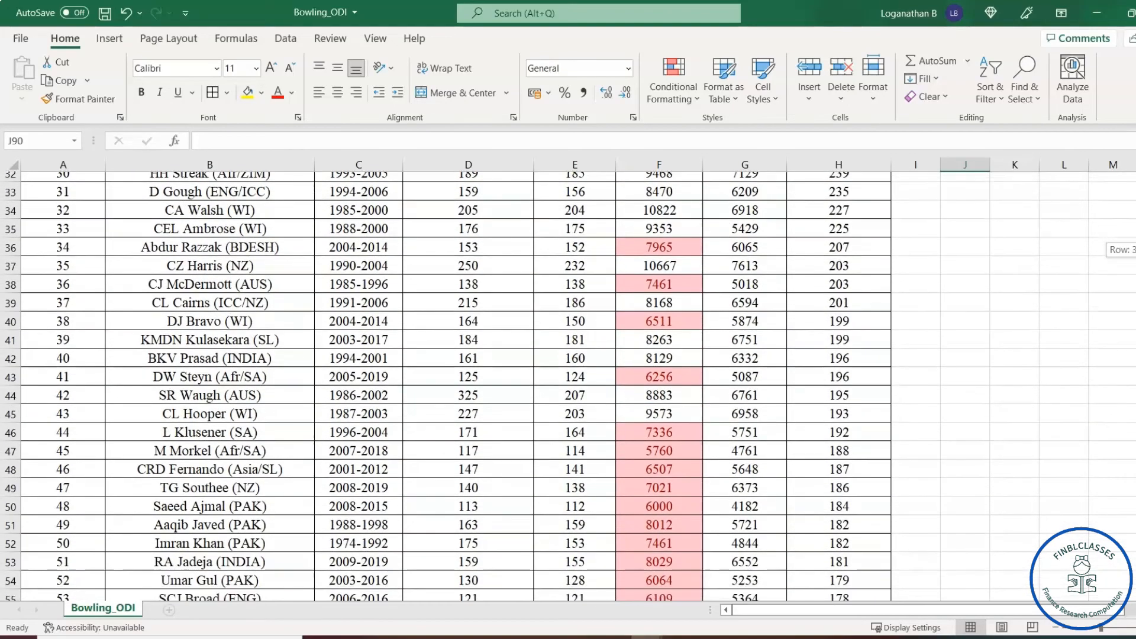
scroll(568, 385, "up", 12)
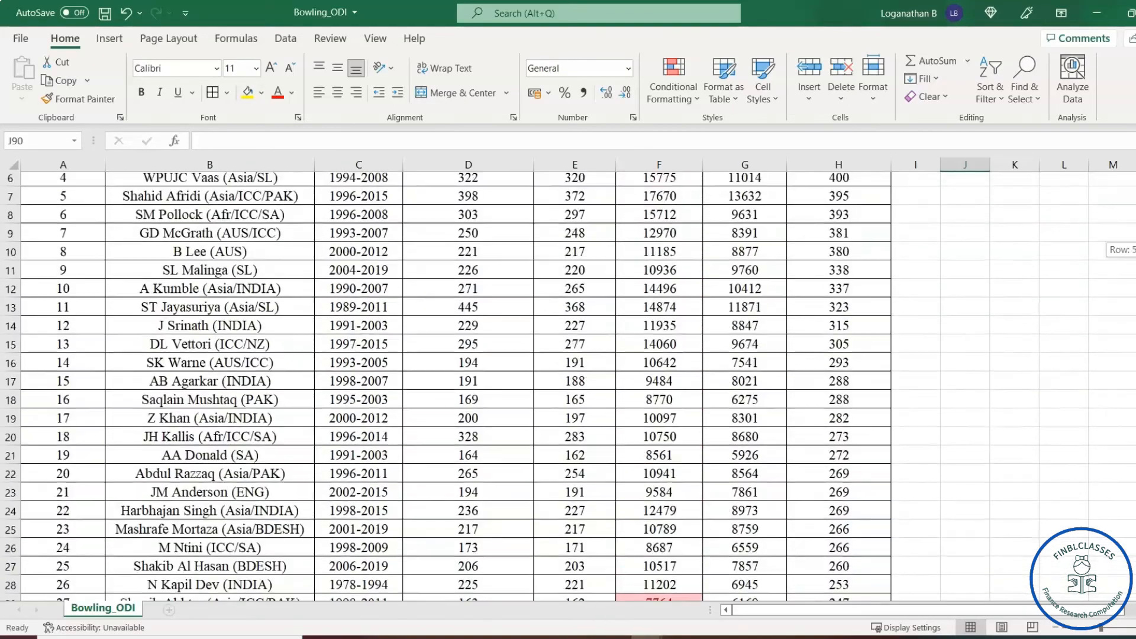
mouse_move(1135, 251)
left_mouse_down()
mouse_move(1135, 267)
mouse_move(1135, 251)
left_mouse_up()
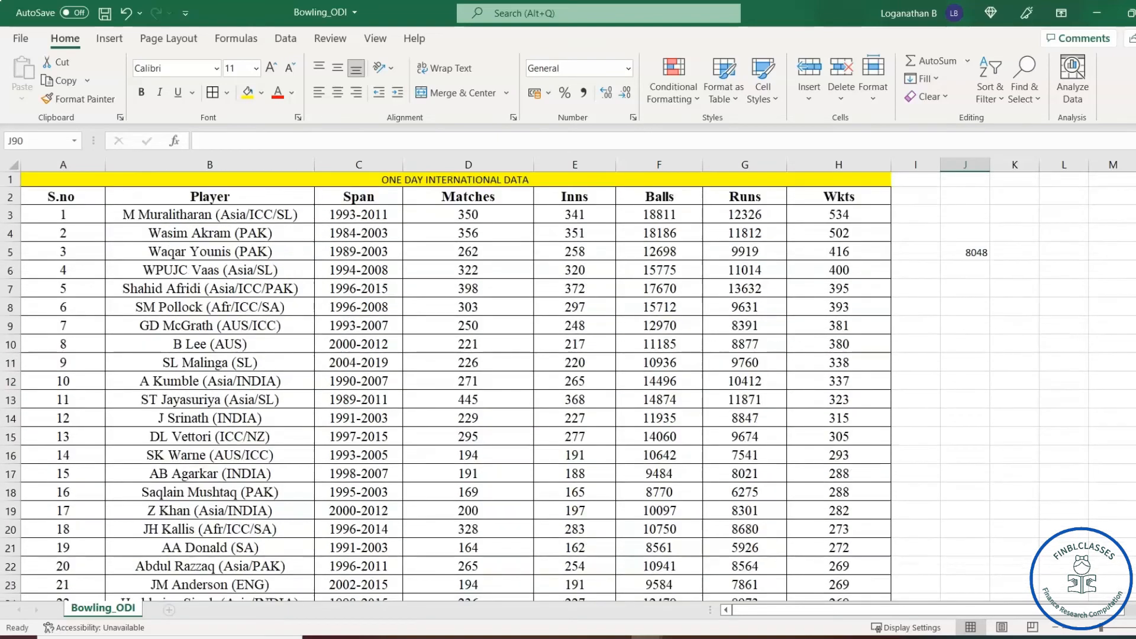
Step: Add green gradient-fill data bars to the Wkts values, H3 to H102
left_click(862, 299)
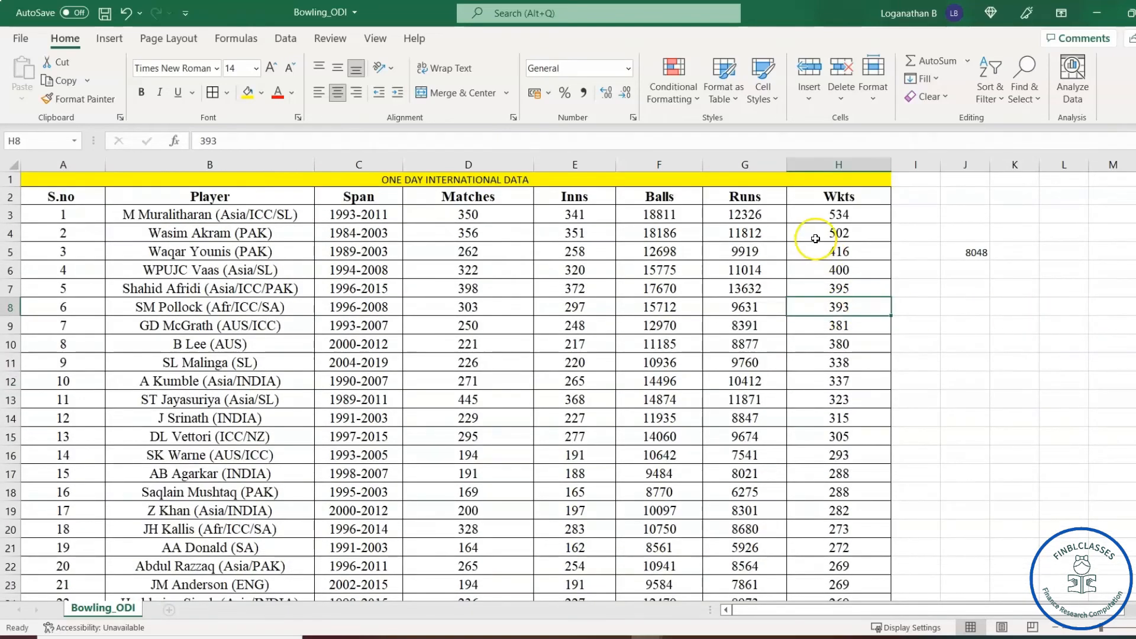
left_click(855, 216)
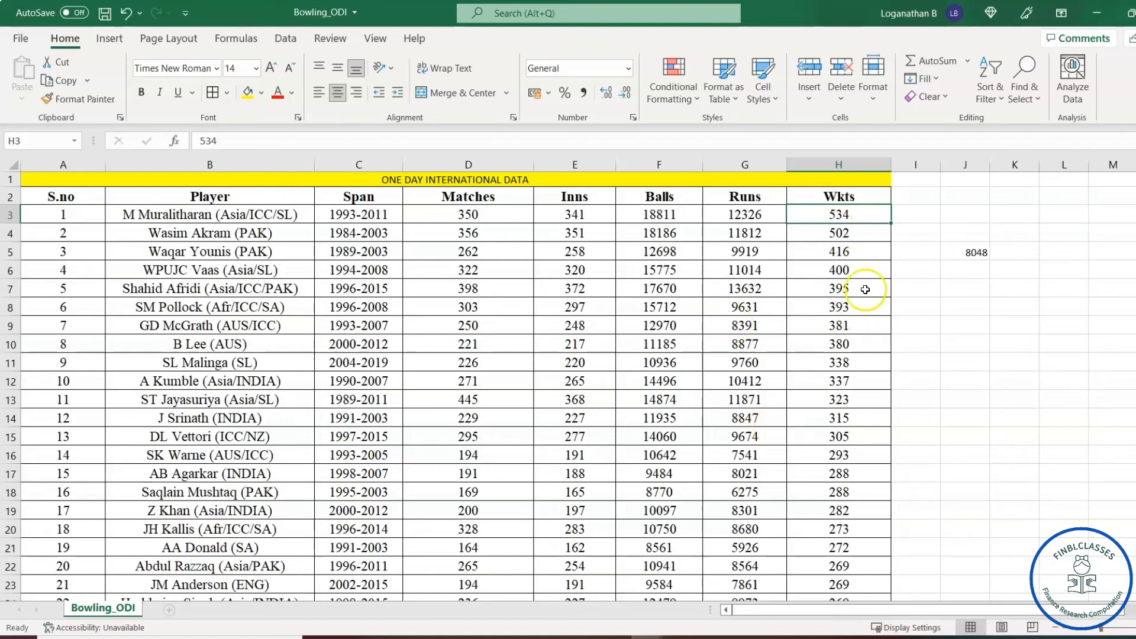
left_click(840, 215)
key("ctrl+shift+Down")
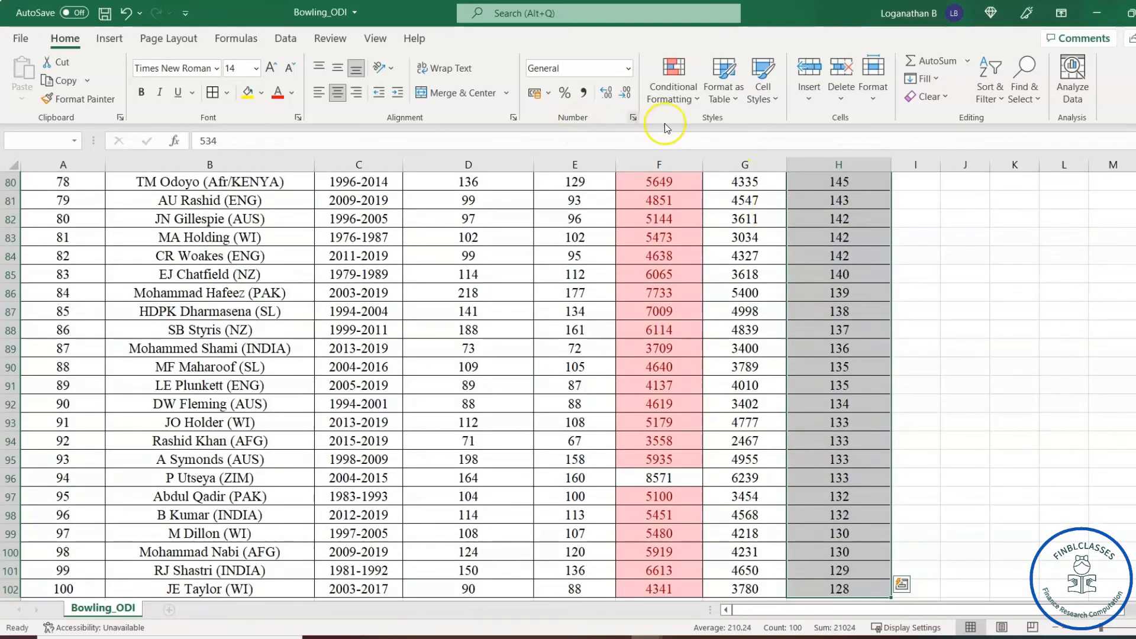
left_click(682, 101)
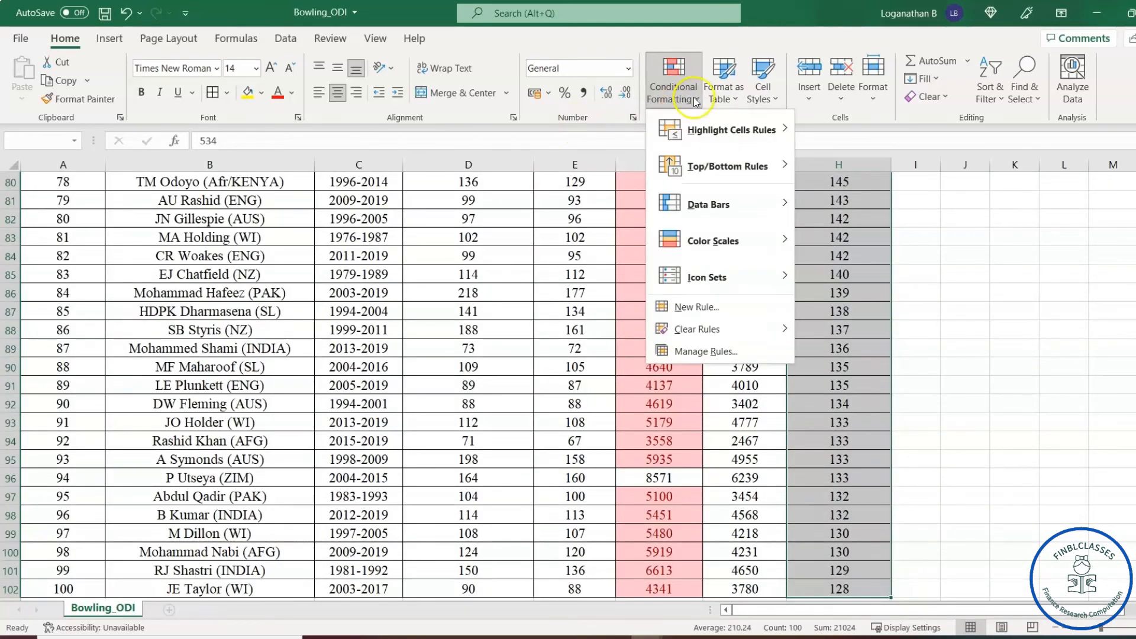
mouse_move(705, 207)
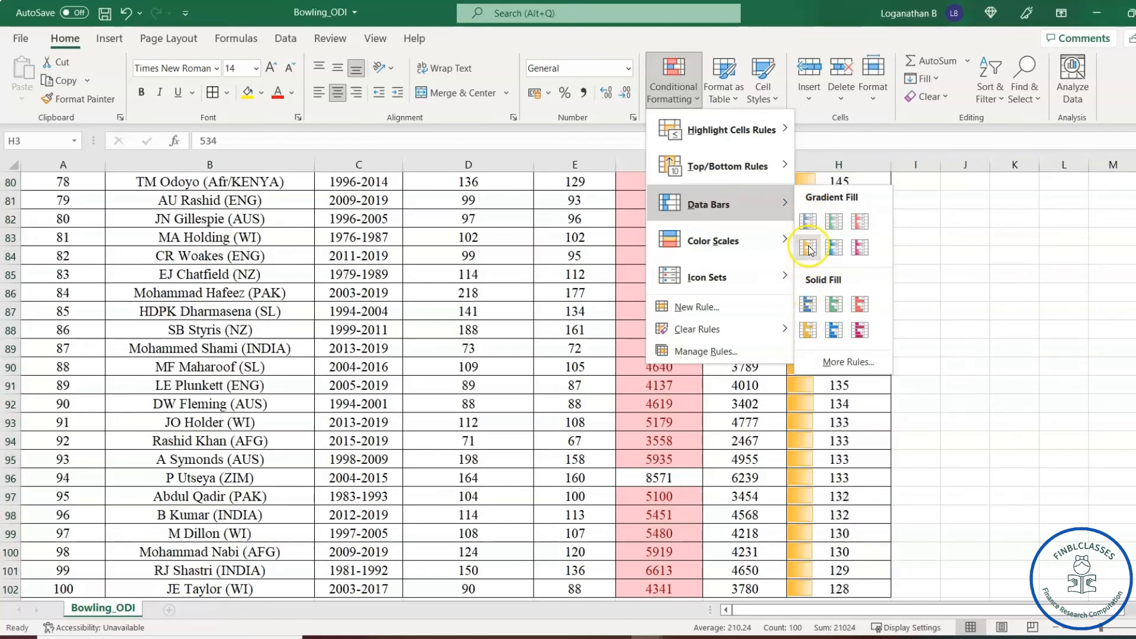
left_click(833, 223)
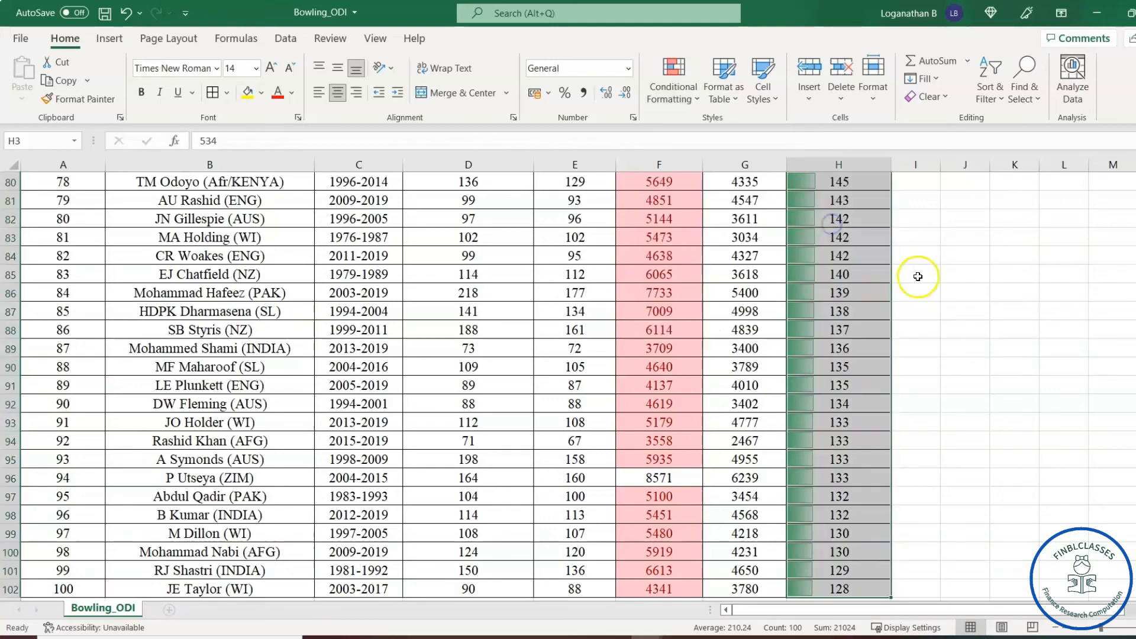
left_click(963, 348)
scroll(1007, 456, "up", 20)
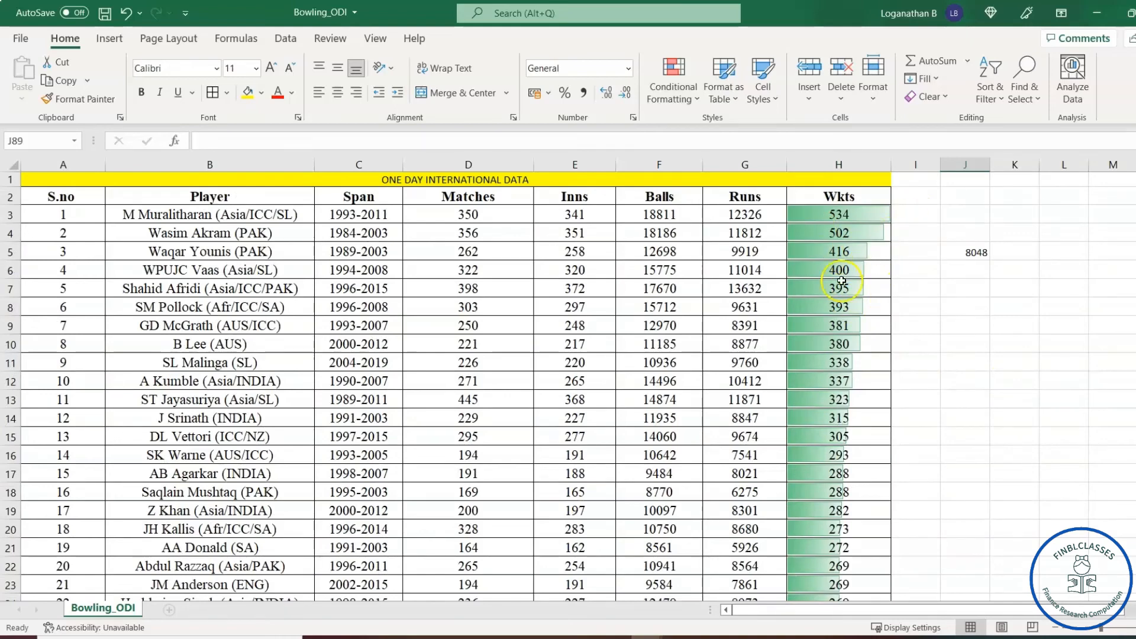
Step: Widen the Wkts column to about three times its width and compare the data bar lengths down the rows
left_click_drag(891, 166, 1088, 176)
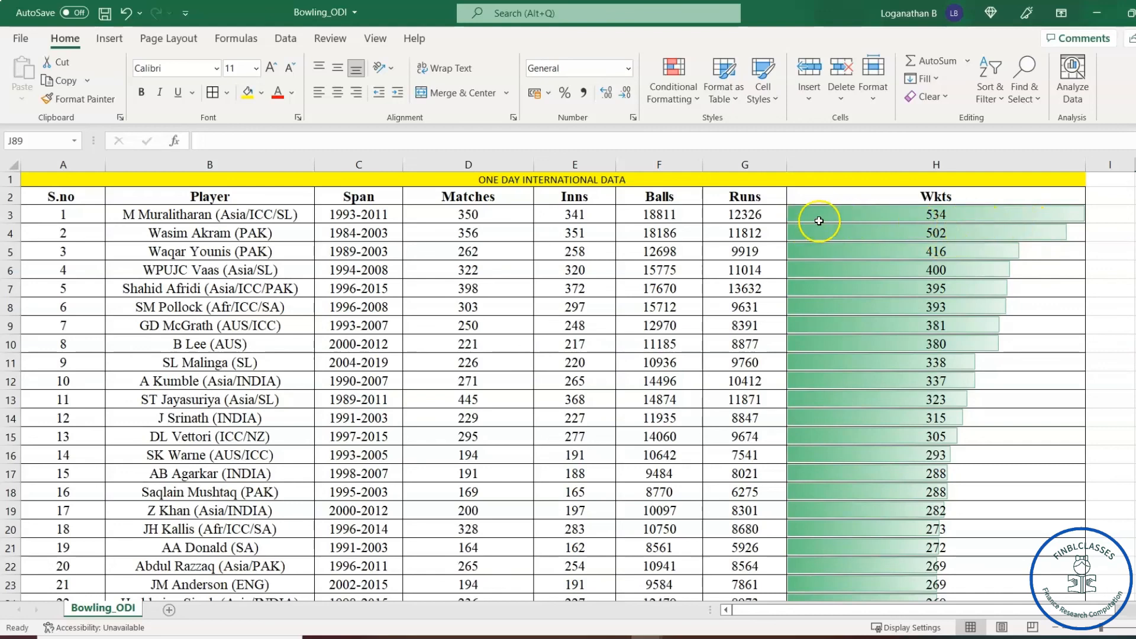
scroll(568, 385, "down", 6)
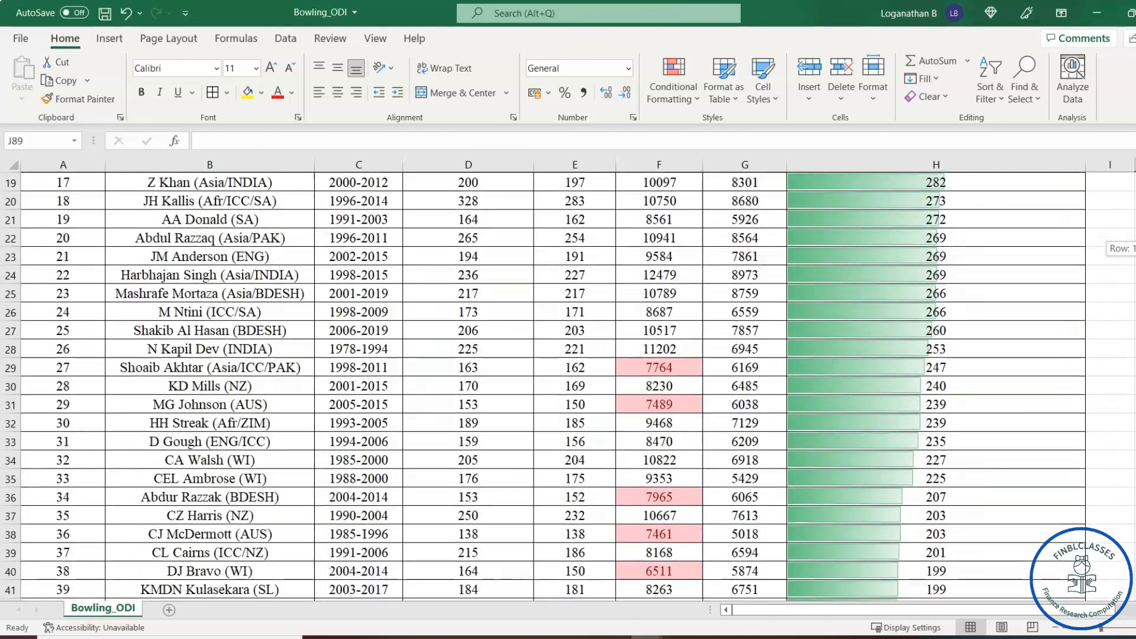
scroll(568, 385, "down", 17)
scroll(1102, 491, "down", 1)
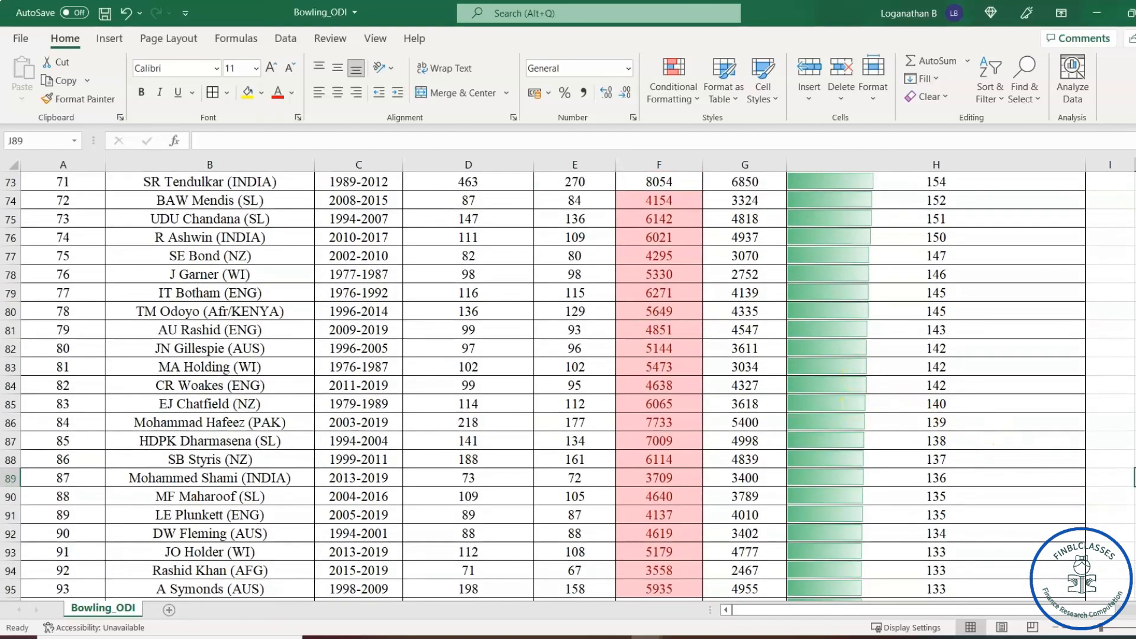
left_click_drag(1135, 521, 1135, 240)
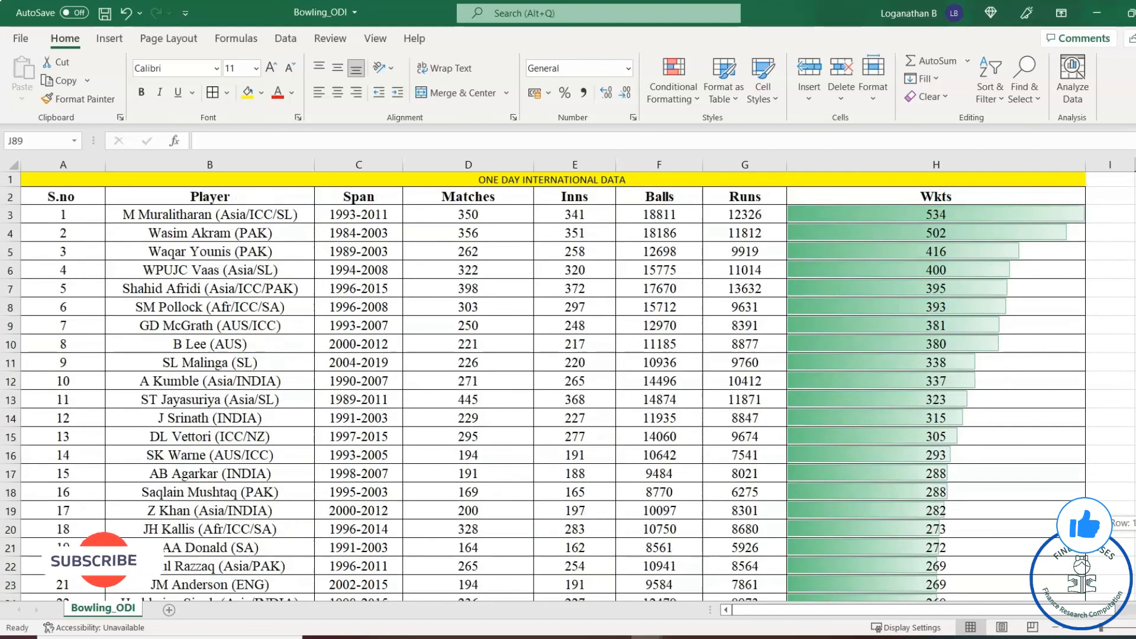